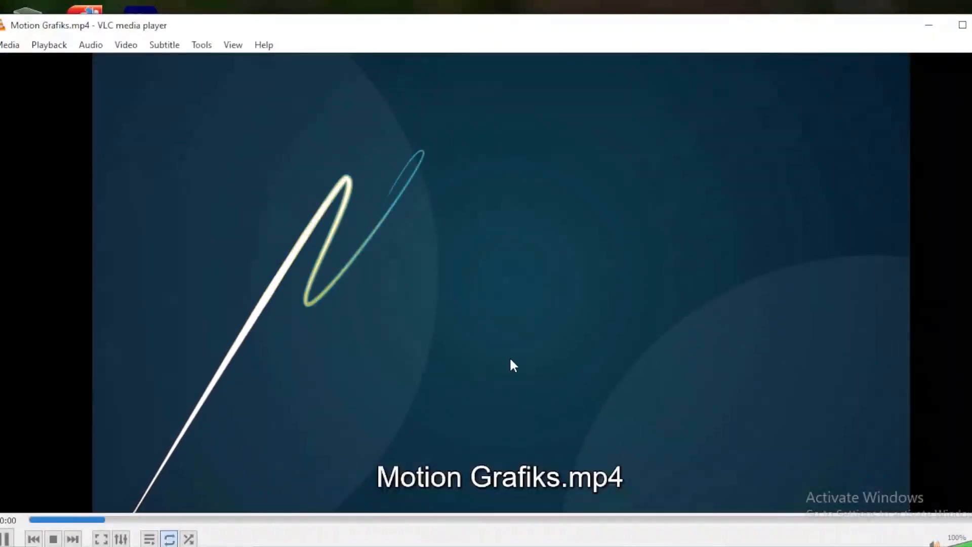
- Switch to Adobe After Effects 2021 and start a new project
double_click(639, 331)
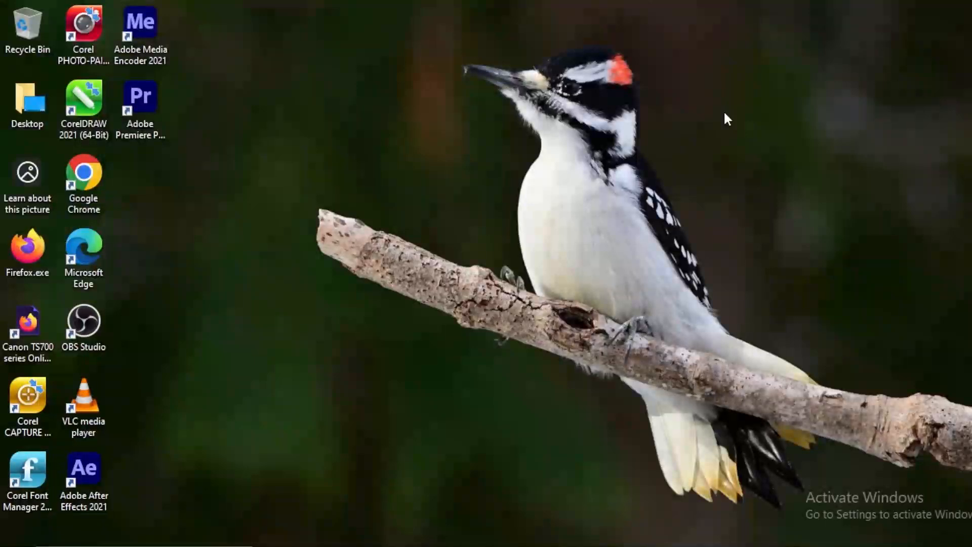
right_click(724, 111)
left_click(757, 158)
double_click(84, 474)
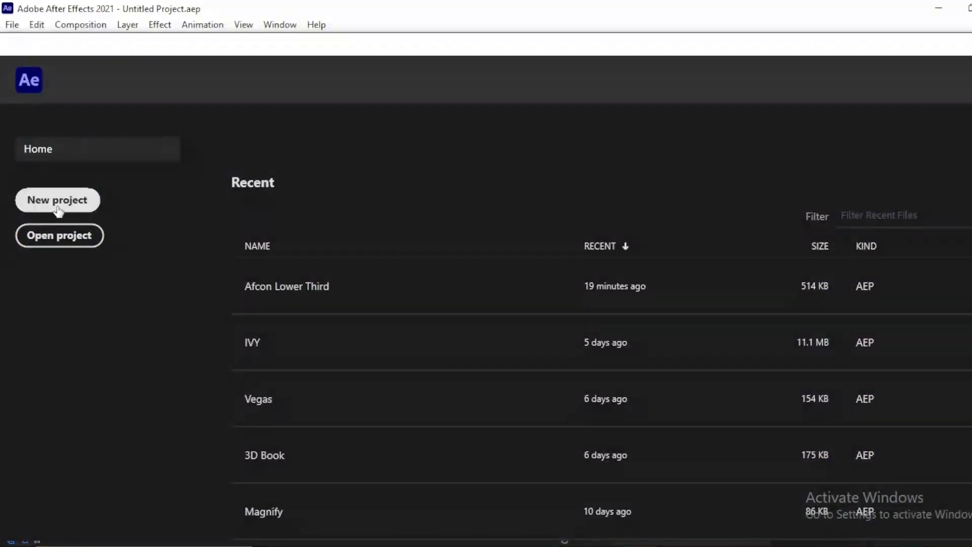
left_click(67, 208)
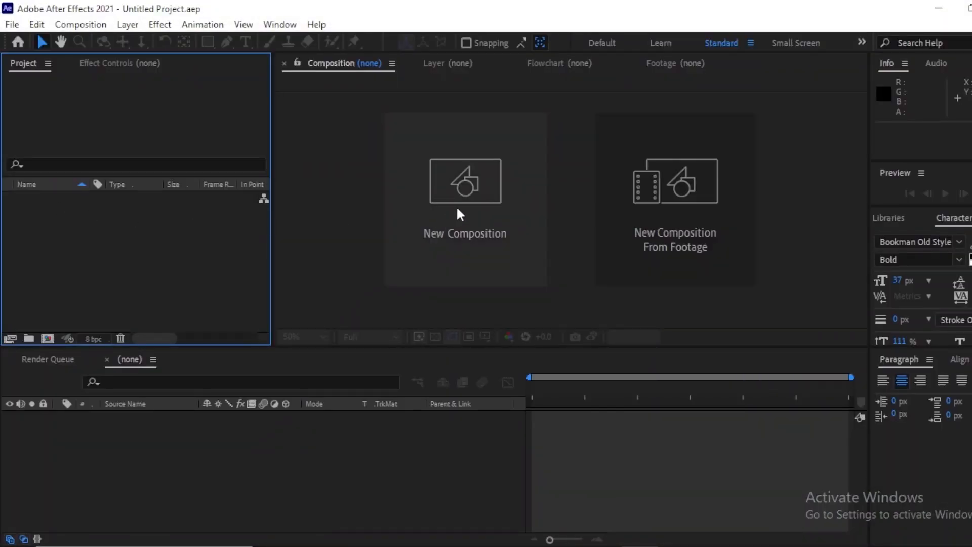
- Create a composition named Motiongrafiks, keeping the HDTV 1080 29.97 preset and the pale orange background
left_click(457, 188)
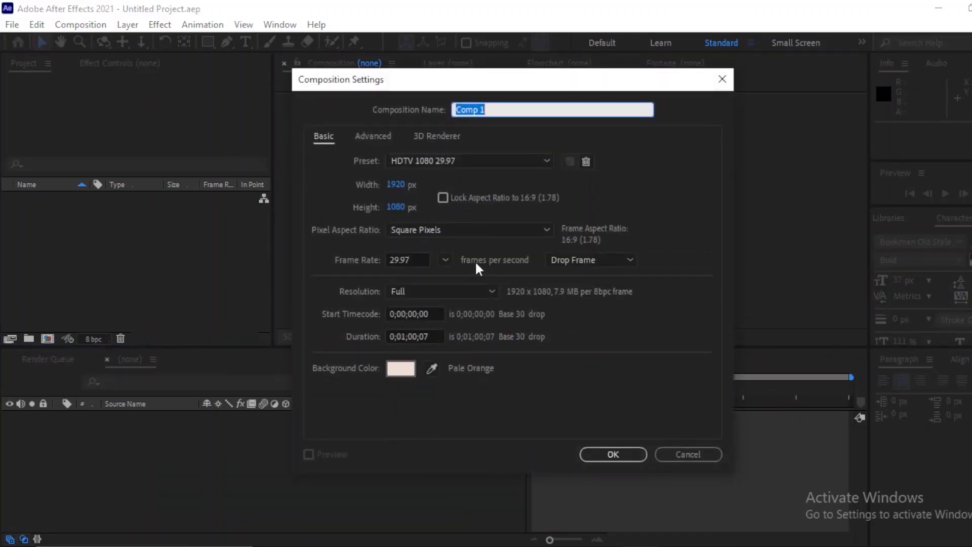
type("Motiongrafiks")
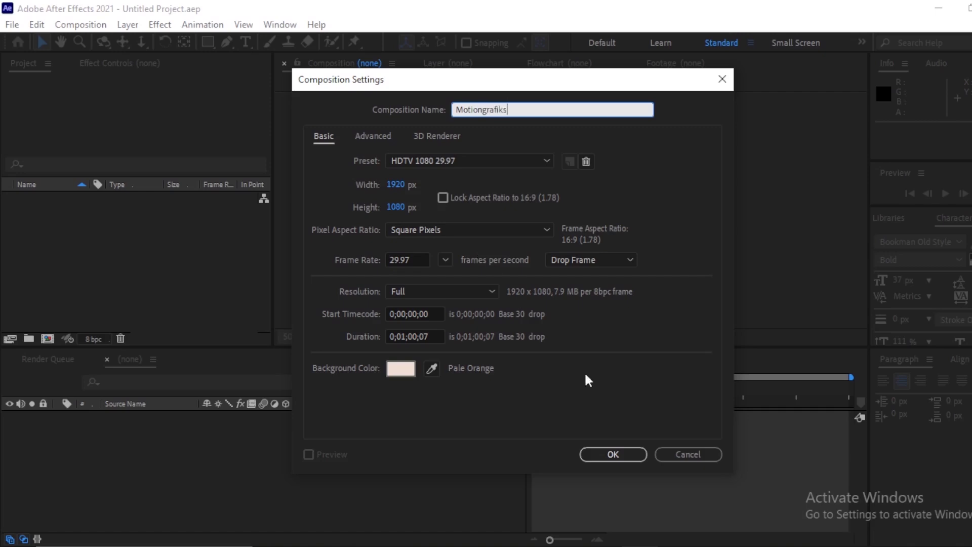
left_click(595, 458)
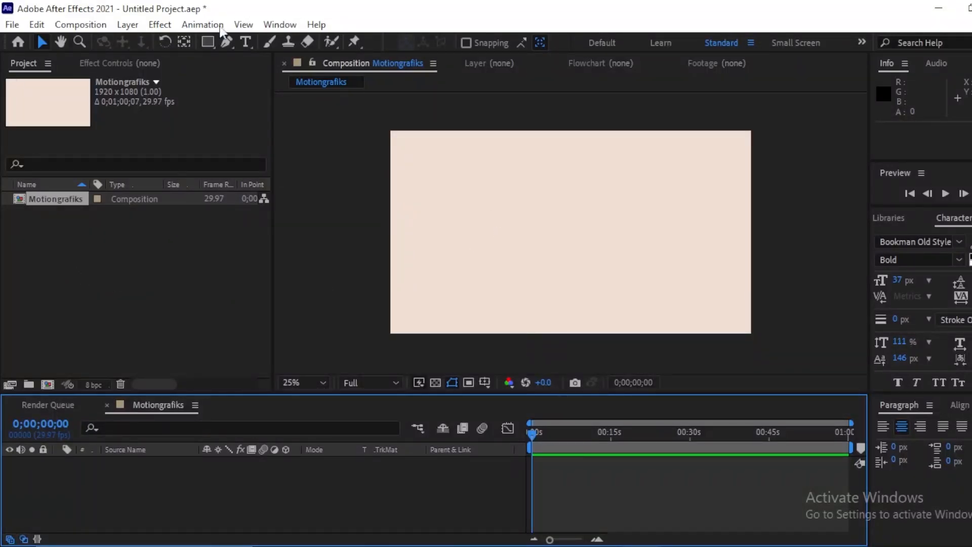
- Add a text layer reading "MotionGrafiks" in the upper part of the composition
left_click(245, 42)
left_click(479, 220)
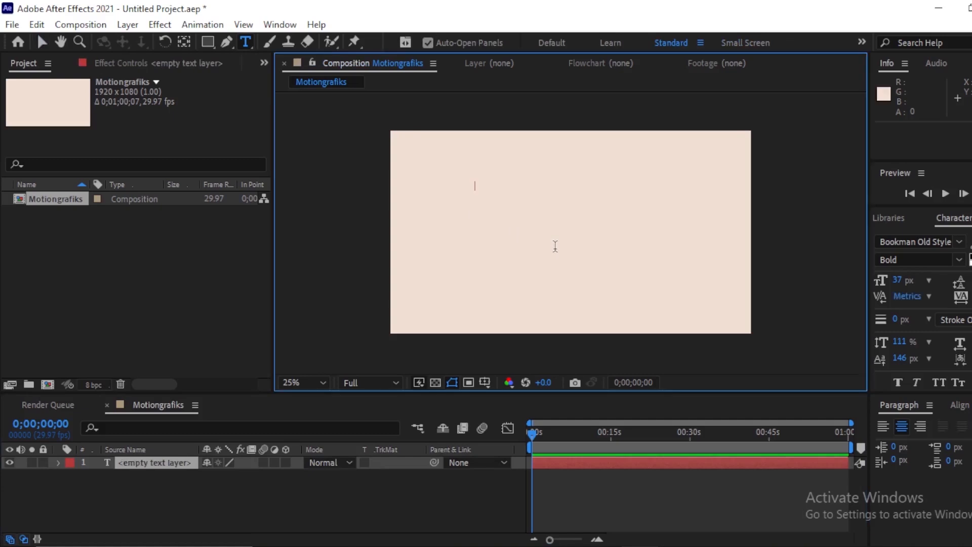
type("M")
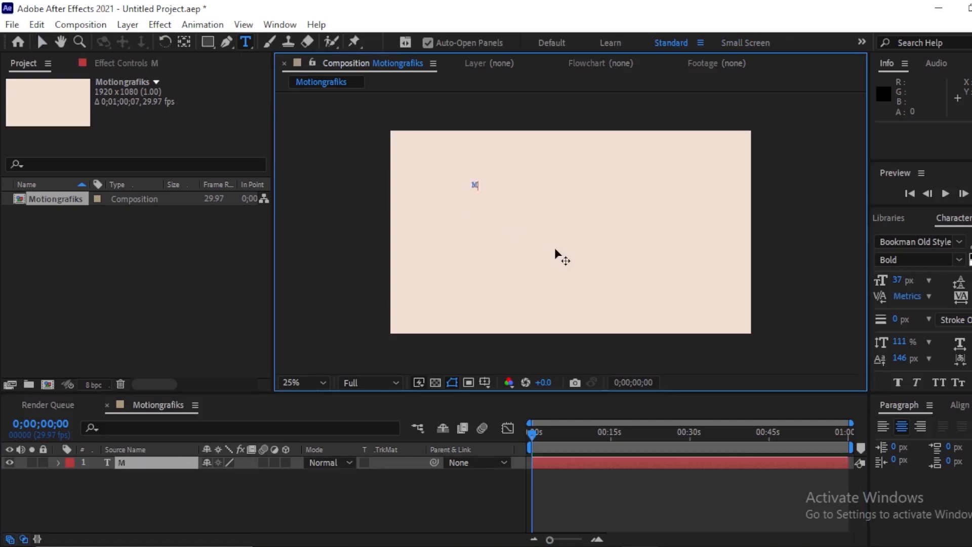
type("otiong")
key("BackSpace")
type("Grafik")
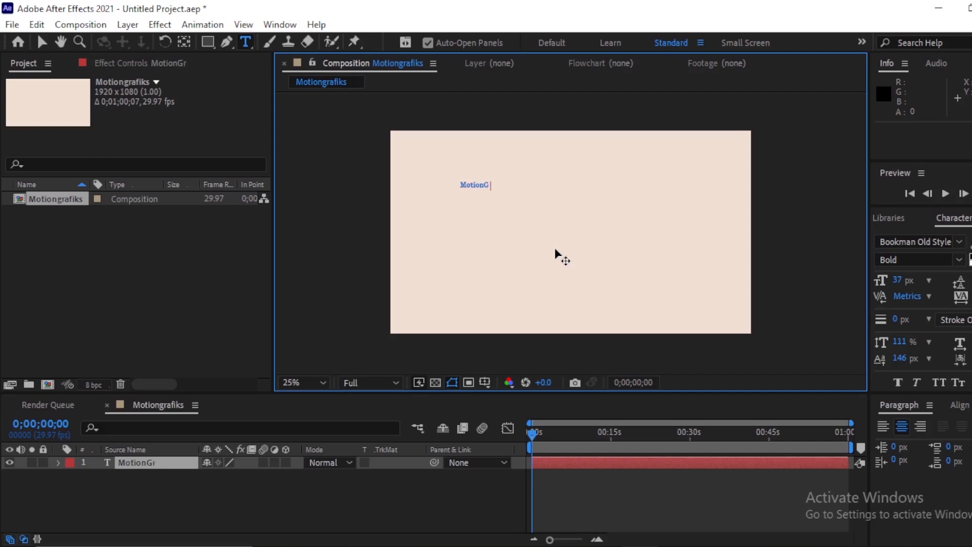
type("s")
left_click(48, 43)
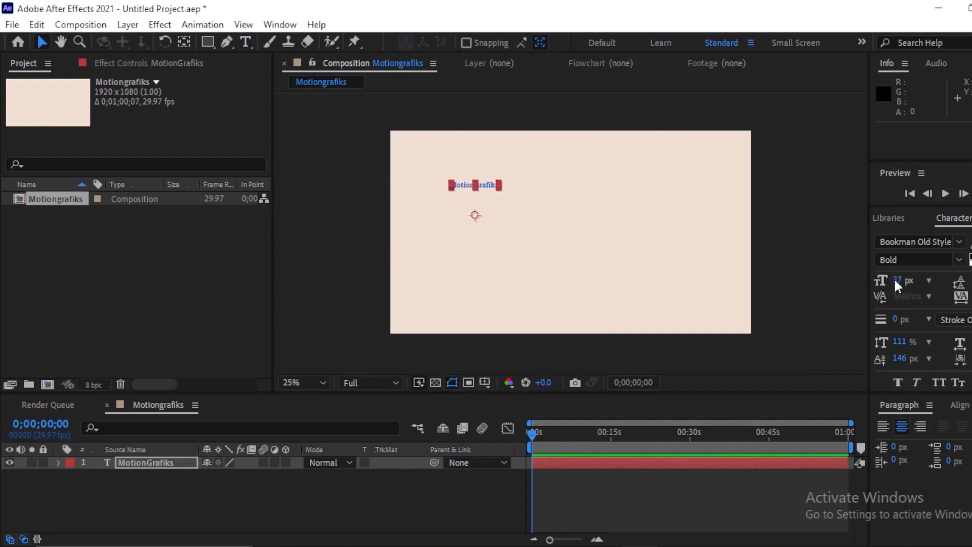
- Enlarge the MotionGrafiks text to 192 px and move it to the middle of the frame
left_click_drag(894, 277, 936, 278)
left_click_drag(562, 191, 658, 239)
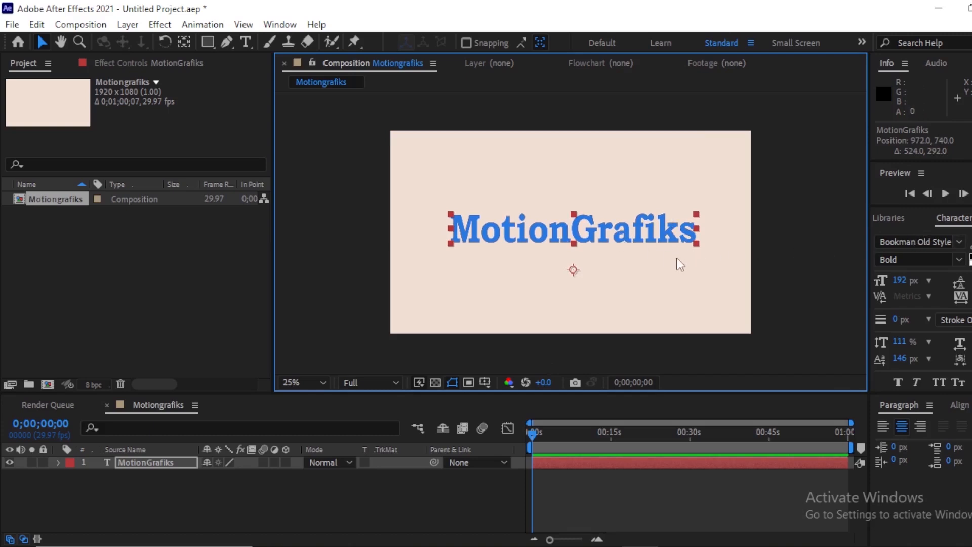
- Change the MotionGrafiks text's font to Signatrue Regular
left_click(905, 241)
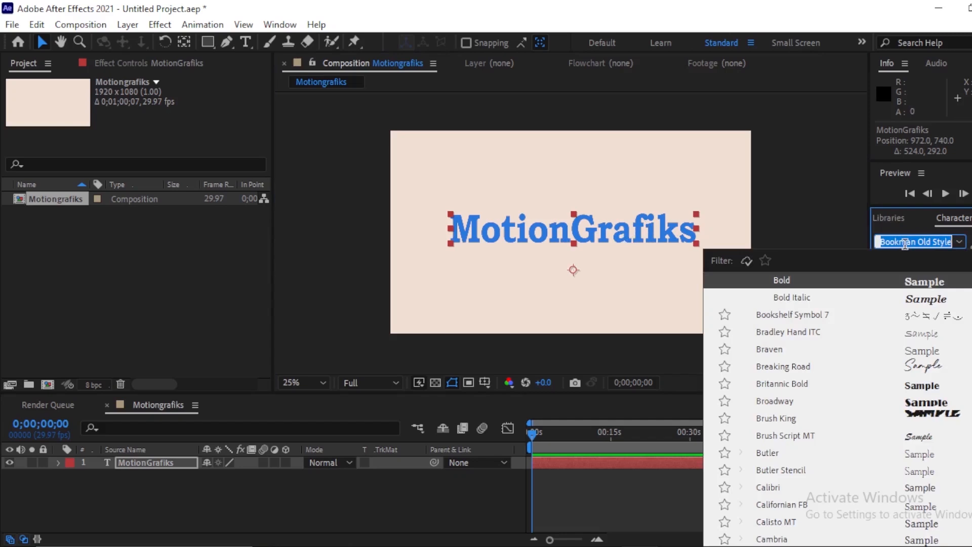
type("sig")
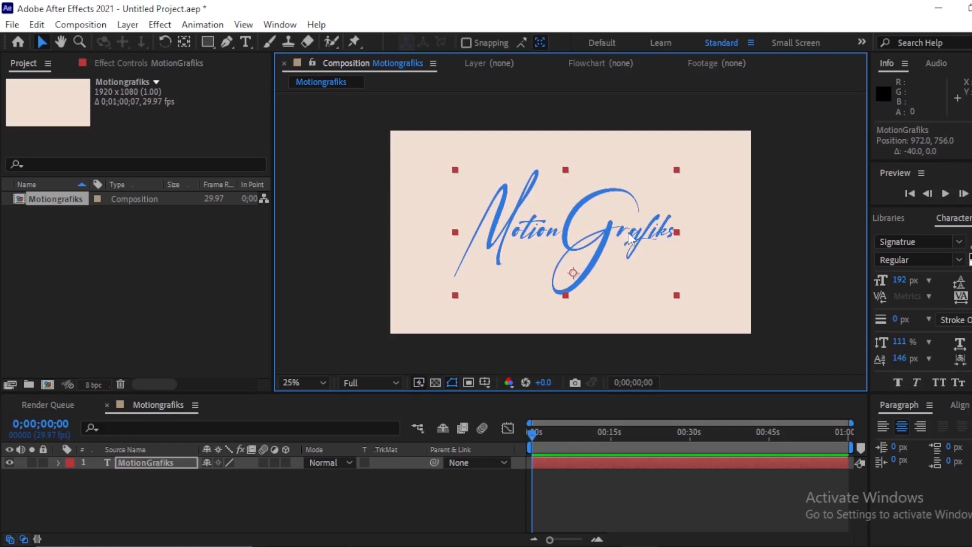
key("period")
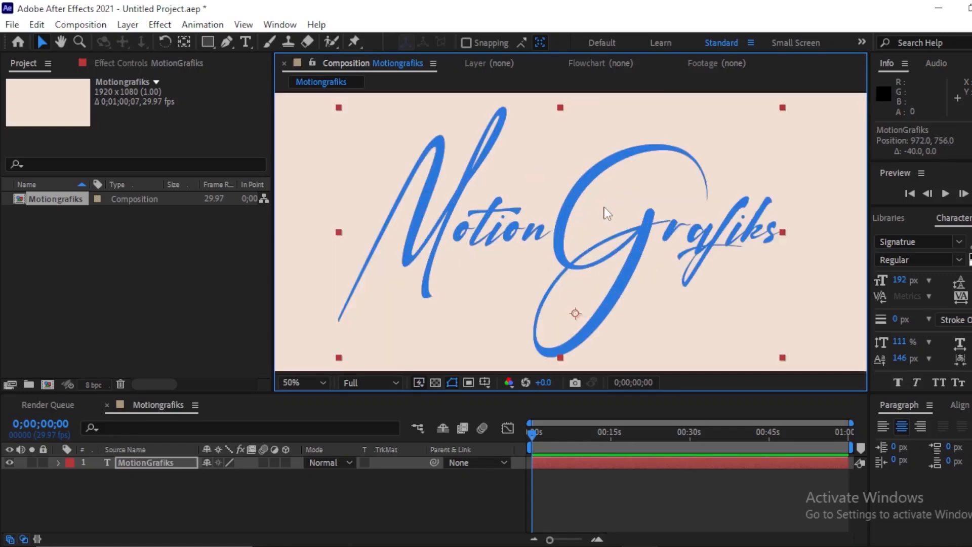
key("comma")
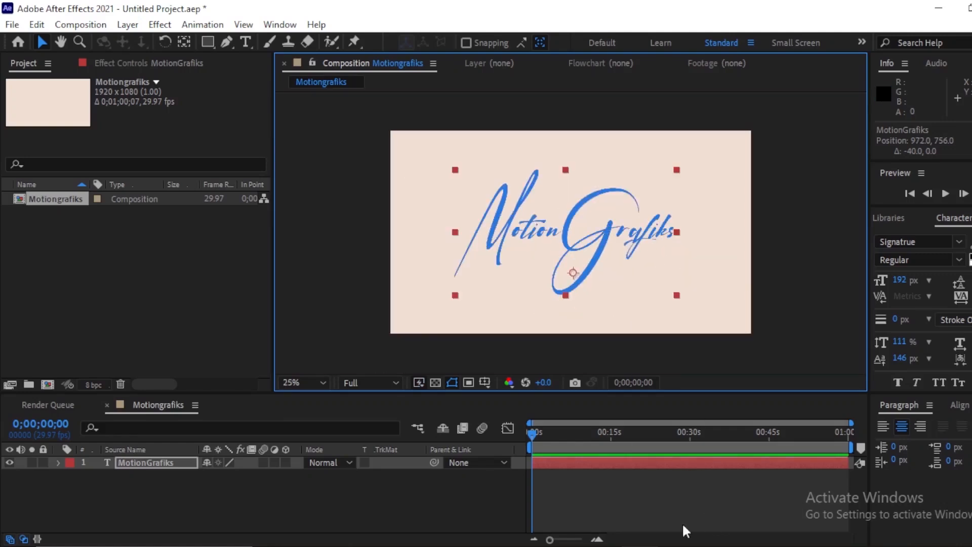
- Create a white 1920 x 1080 px solid layer named m above the text
left_click(616, 489)
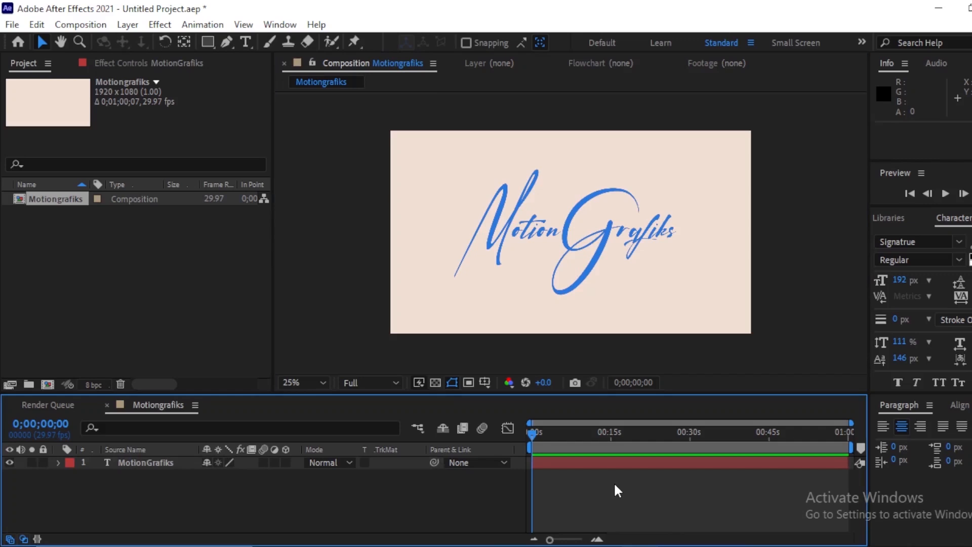
key("ctrl+y")
type("1")
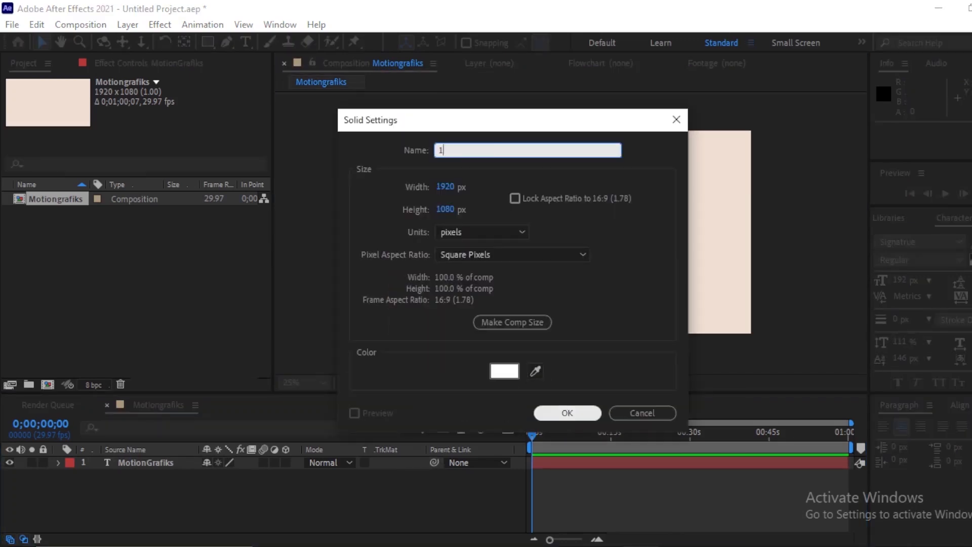
type("m")
left_click(556, 412)
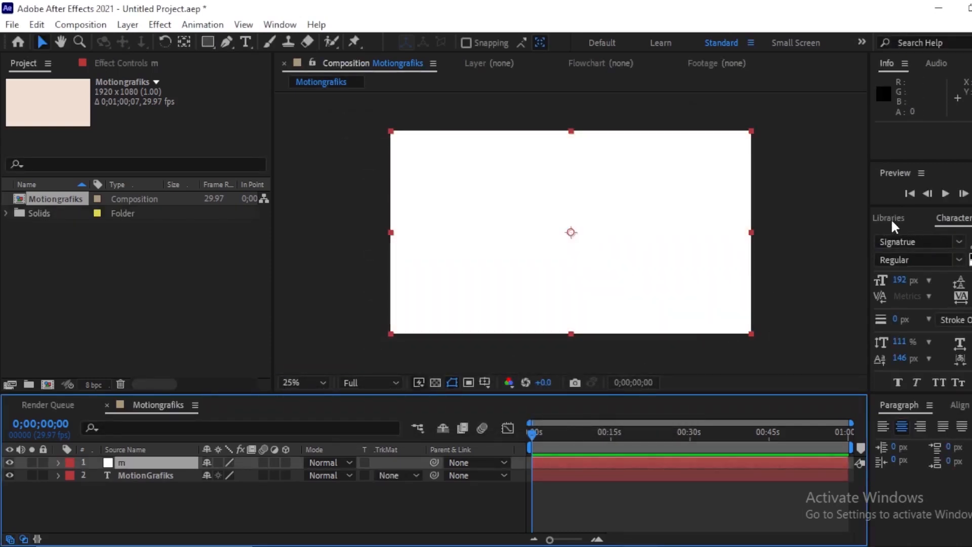
- Find the 3D Stroke effect and apply it to the m solid
key("ctrl+5")
left_click(909, 237)
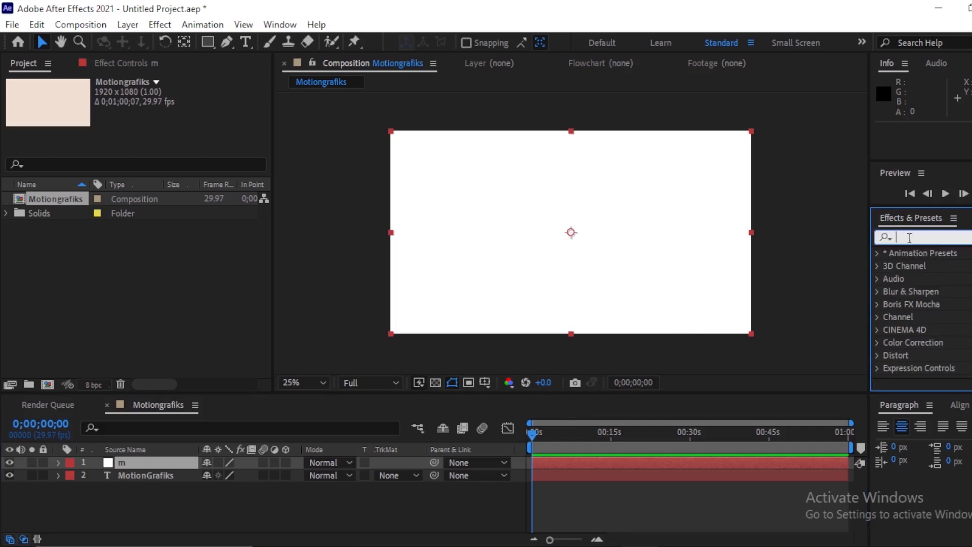
type("3")
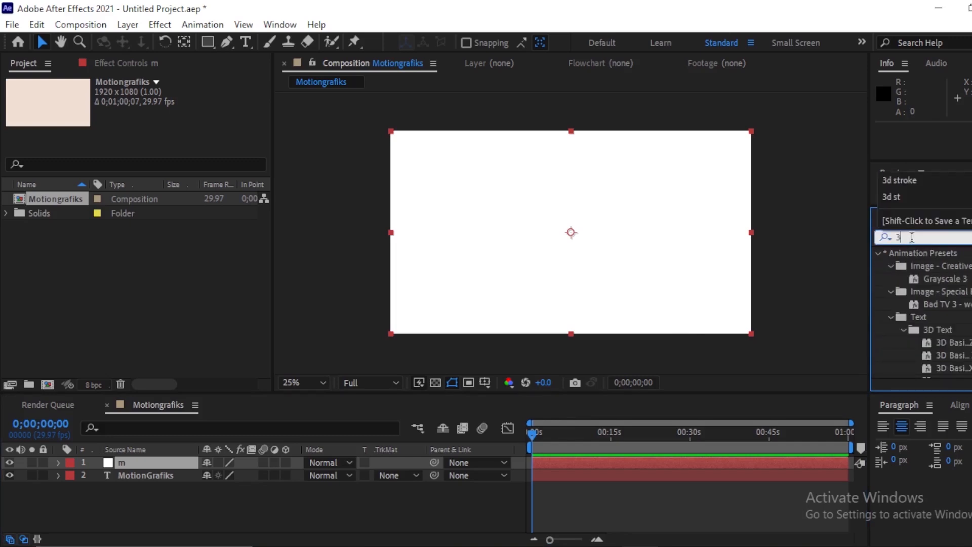
type("d st")
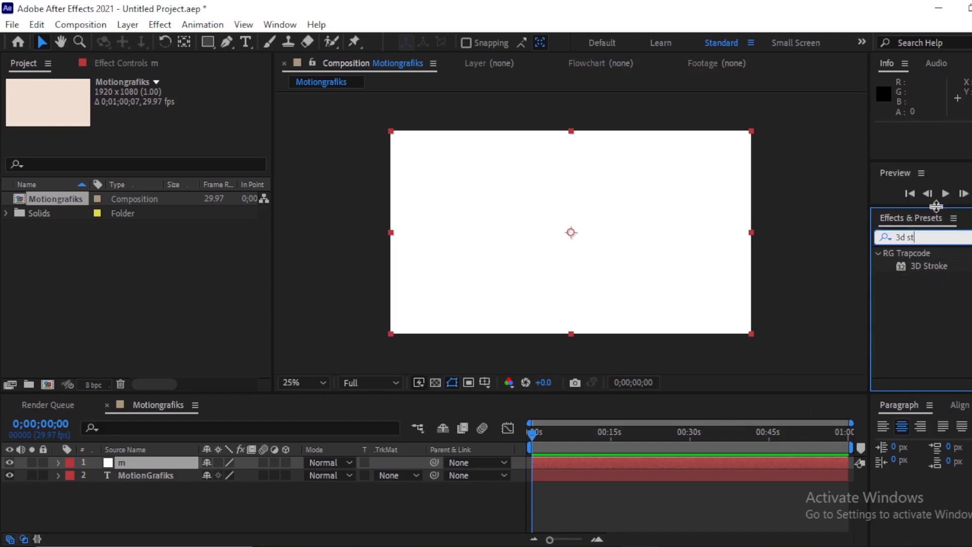
mouse_move(929, 269)
left_mouse_down()
mouse_move(635, 247)
mouse_move(661, 250)
left_mouse_up()
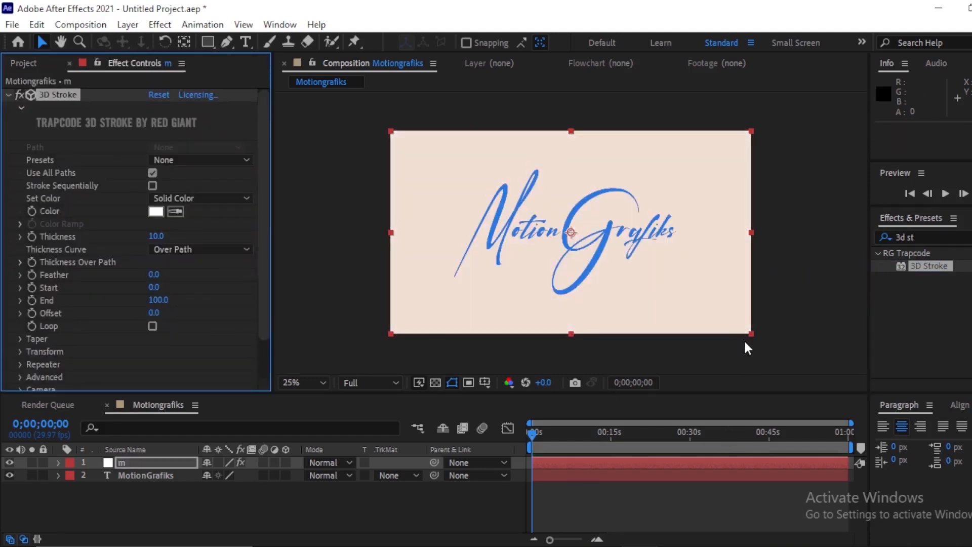
- Trace the letter M with a curved Pen tool path on the m solid, starting below the frame's lower-left area
left_click(226, 43)
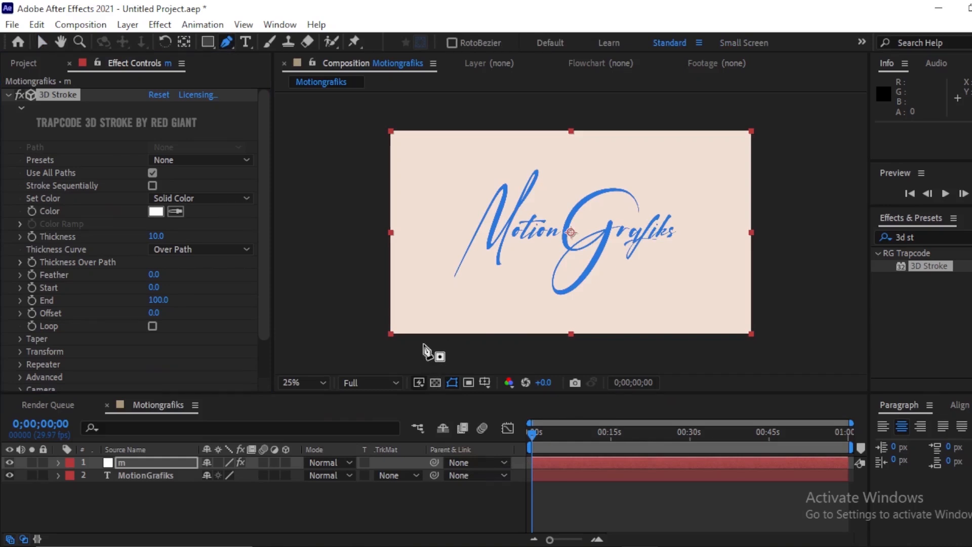
left_click(423, 343)
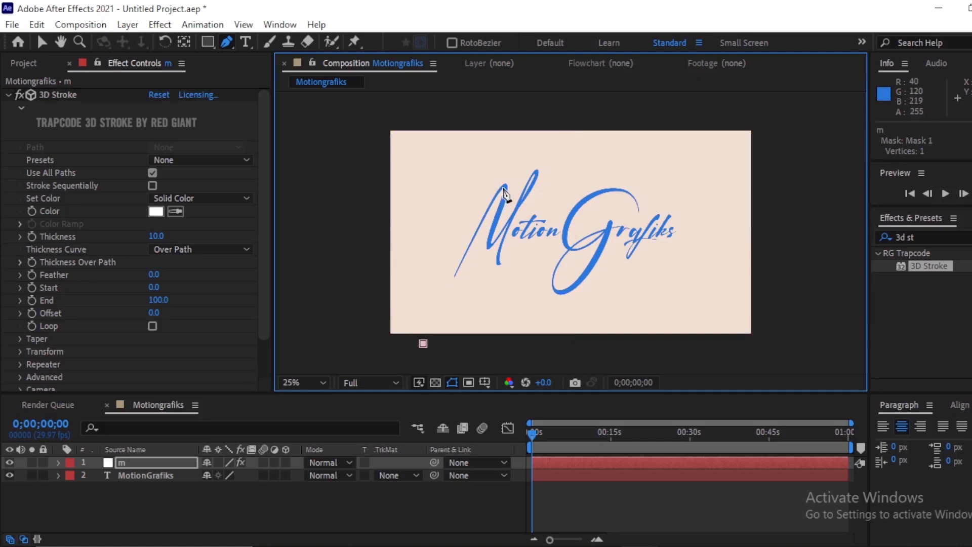
left_click(503, 187)
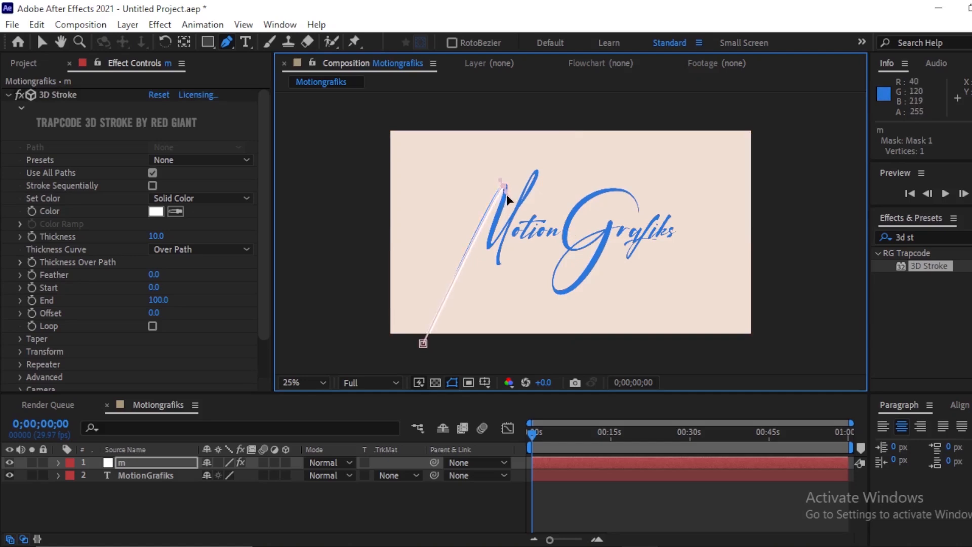
left_click(489, 246)
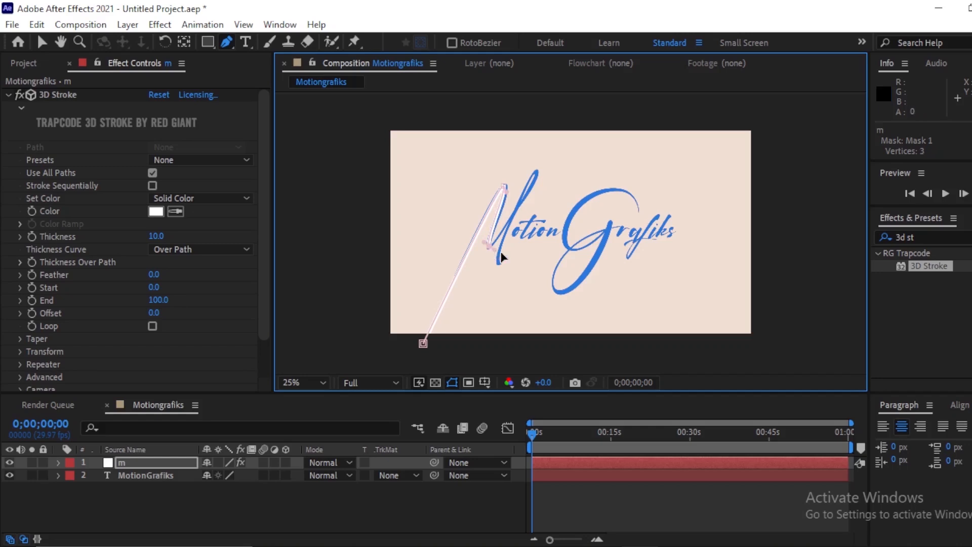
left_click(537, 172)
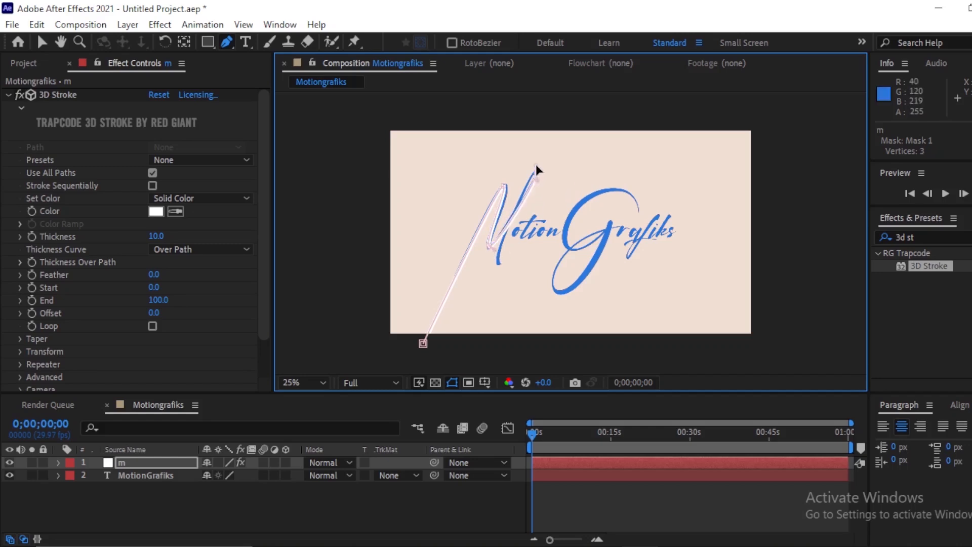
left_click(535, 165)
left_click(498, 267)
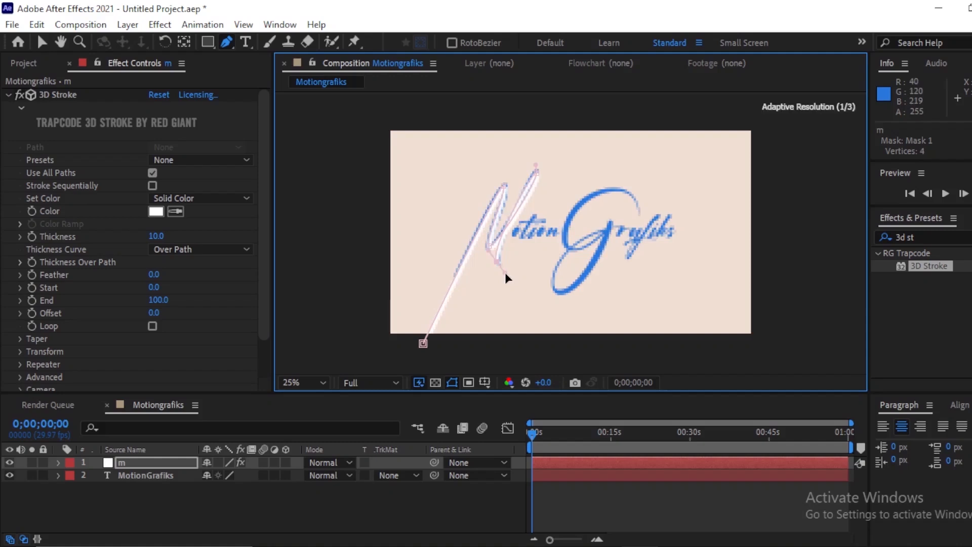
left_click(505, 272)
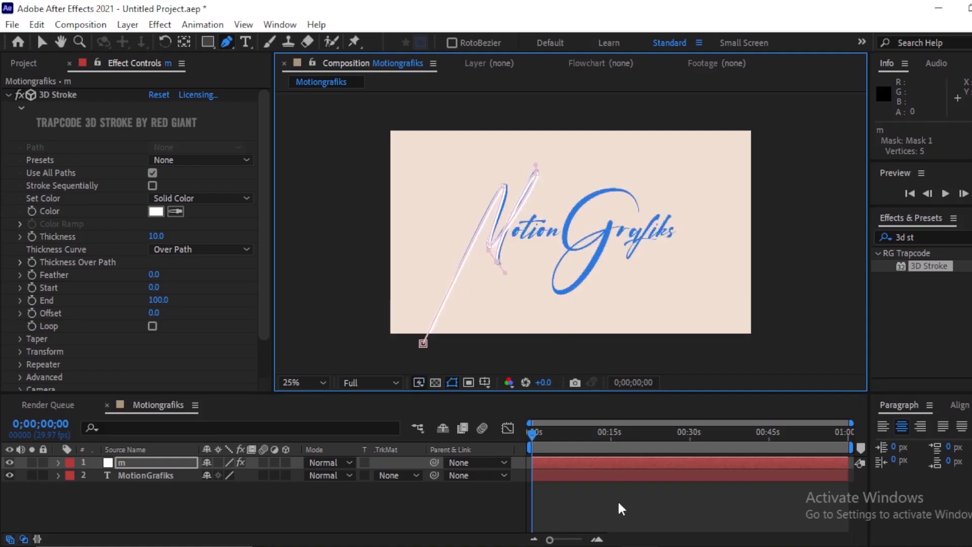
left_click(42, 46)
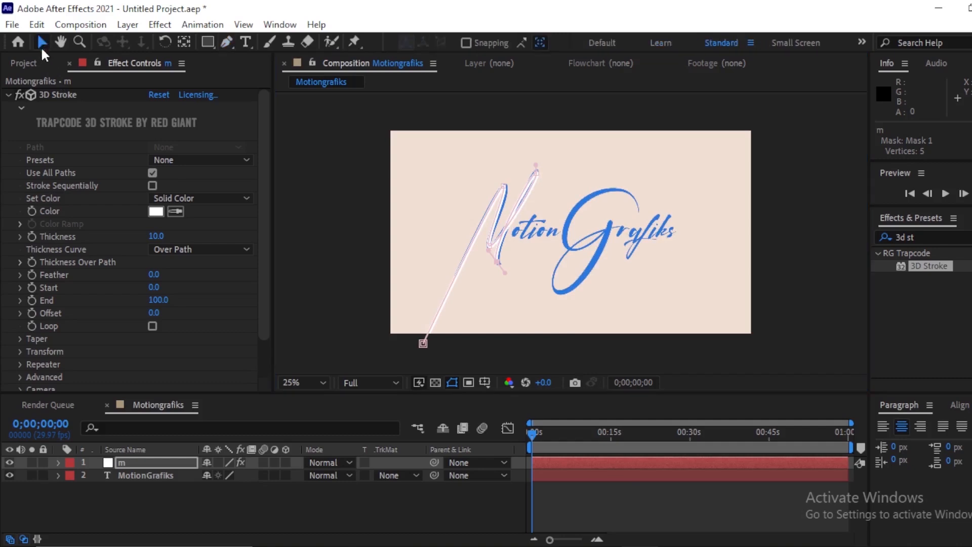
- Create a second white solid with its default name and apply the 3D Stroke effect to it
key("period")
key("period")
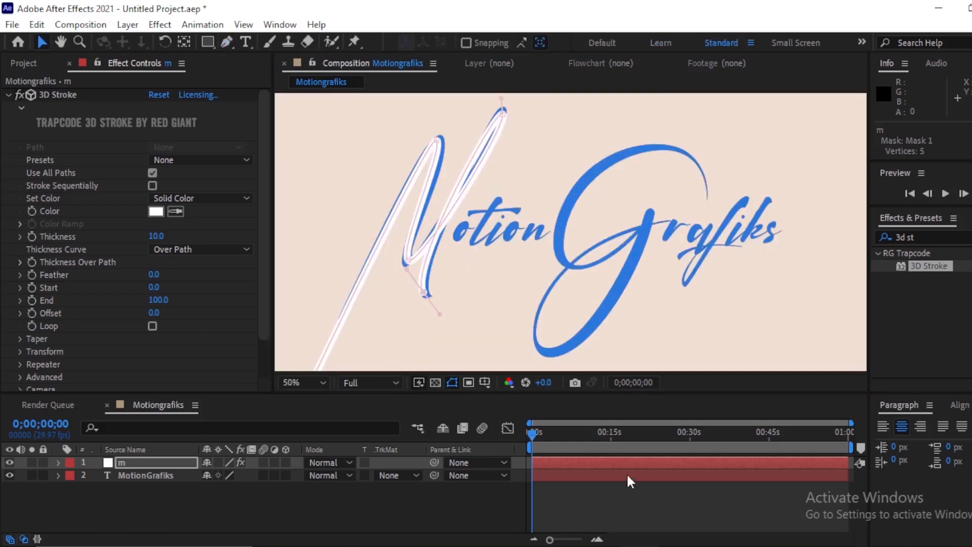
left_click(641, 507)
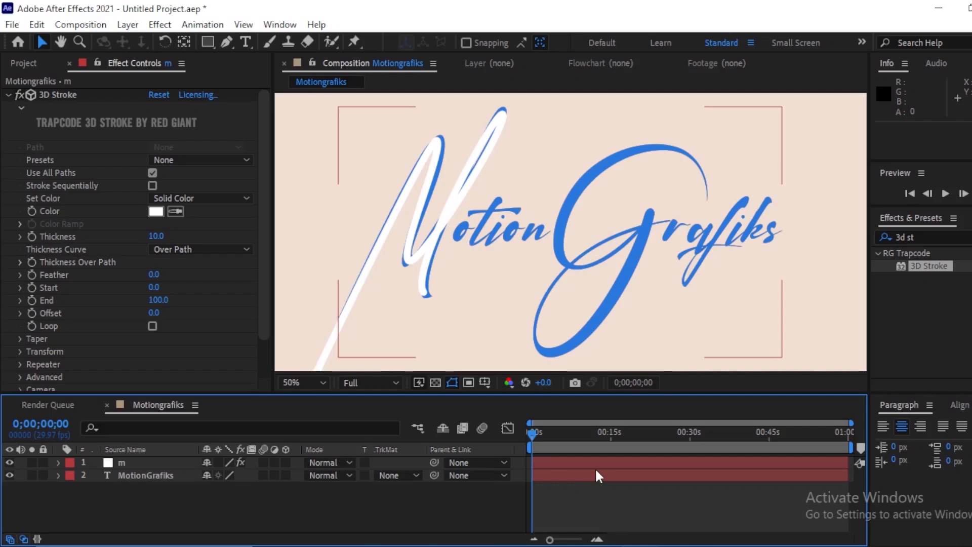
key("ctrl+y")
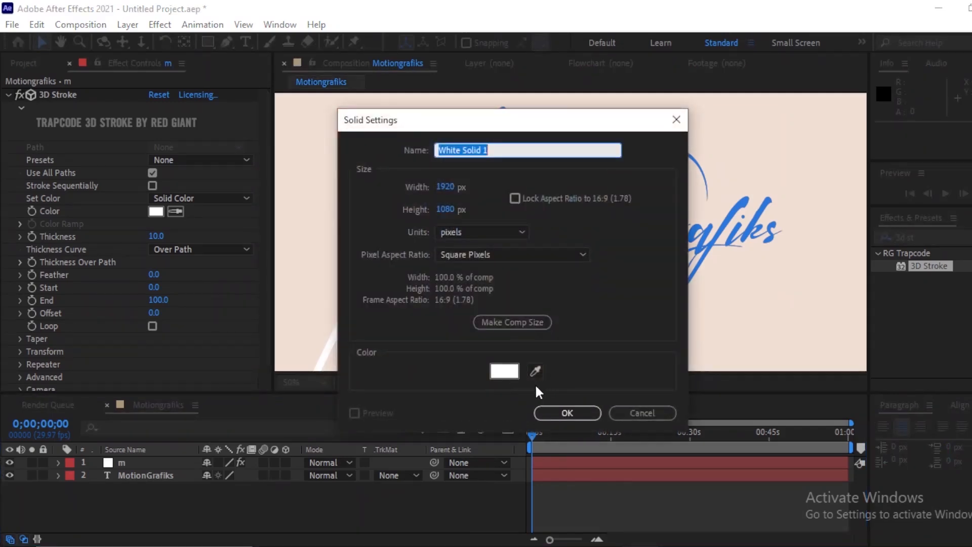
left_click(567, 412)
double_click(924, 265)
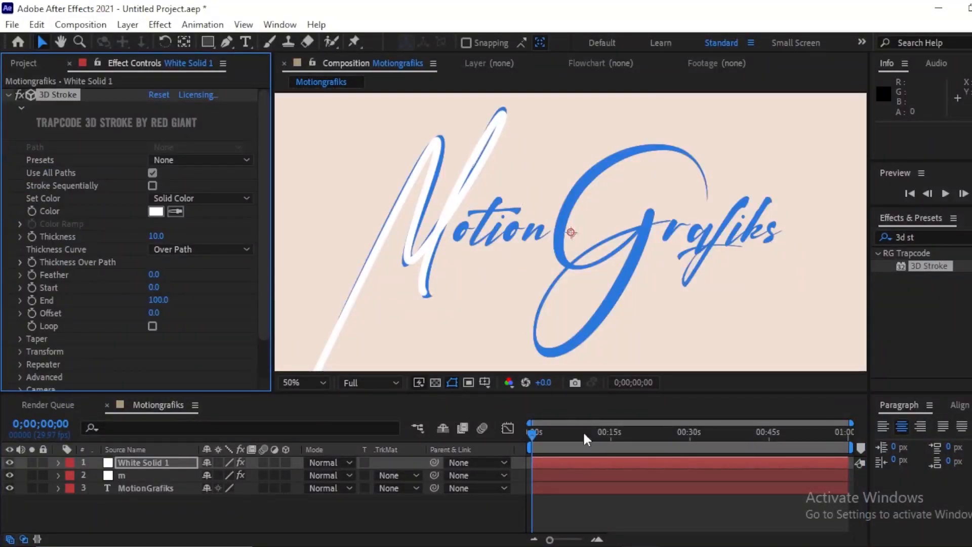
- Trace the small o after the M with a curved Pen tool path on White Solid 1
left_click(228, 40)
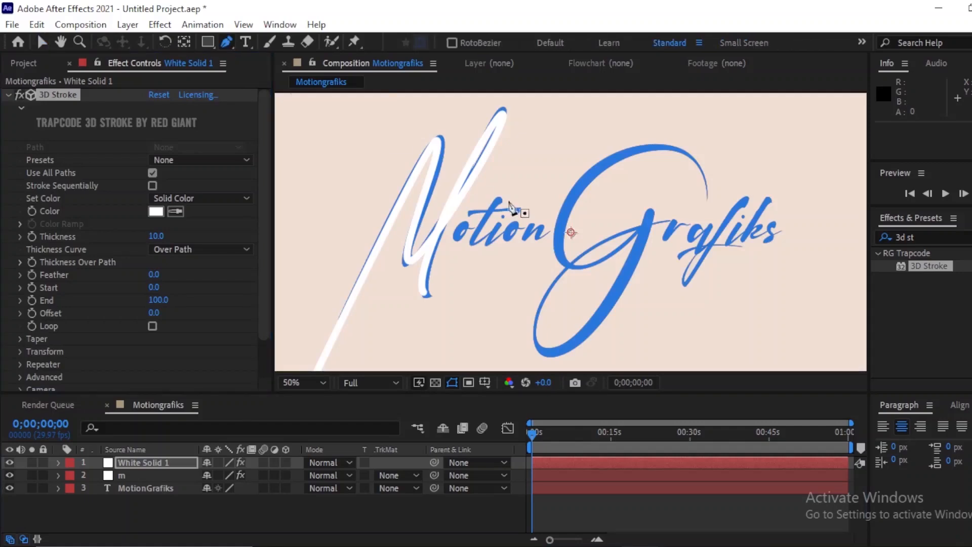
key("period")
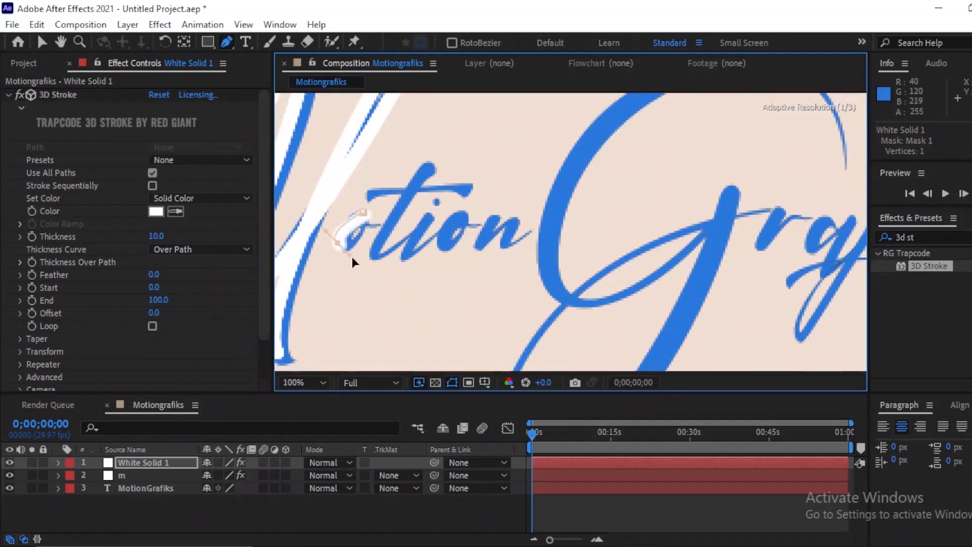
left_click(576, 482)
- Trace the letter t on White Solid 1 with separate open paths for its crossbar and its slanted stem
left_click(571, 462)
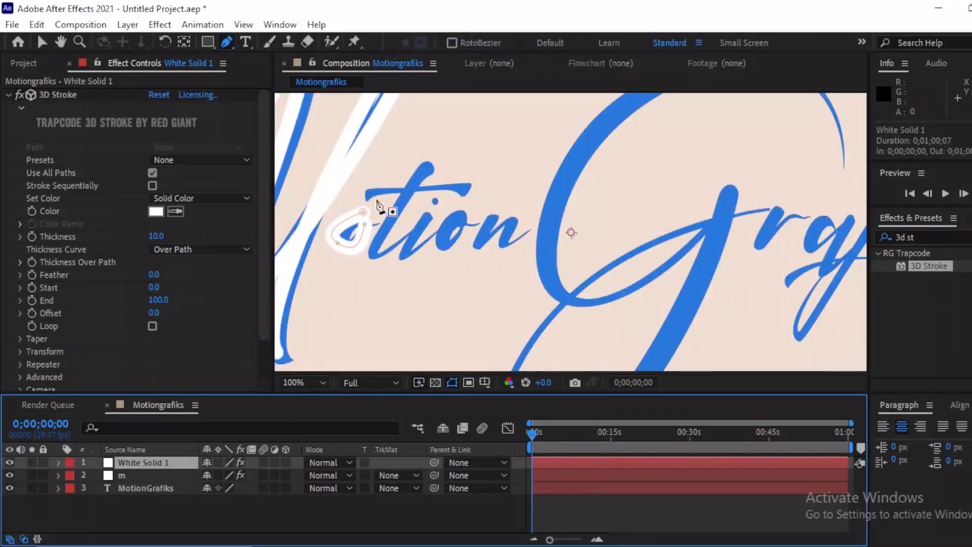
left_click_drag(364, 197, 472, 190)
left_click(410, 232)
left_click_drag(371, 254, 406, 261)
left_click(596, 506)
- Trace the first i on White Solid 1 with one path for its stem and a separate short path for its dot
left_click(585, 463)
left_click(430, 216)
left_click(438, 232)
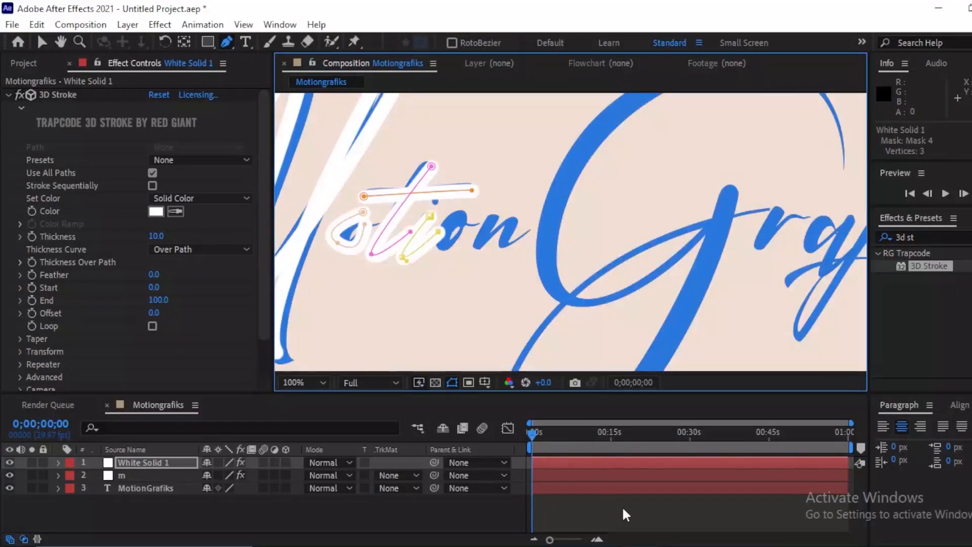
left_click(624, 511)
left_click(593, 463)
left_click(439, 199)
left_click(431, 204)
left_click(634, 507)
- Trace the second o of Motion on White Solid 1 as a new curved path ending in the joining stroke towards the n
left_click(568, 462)
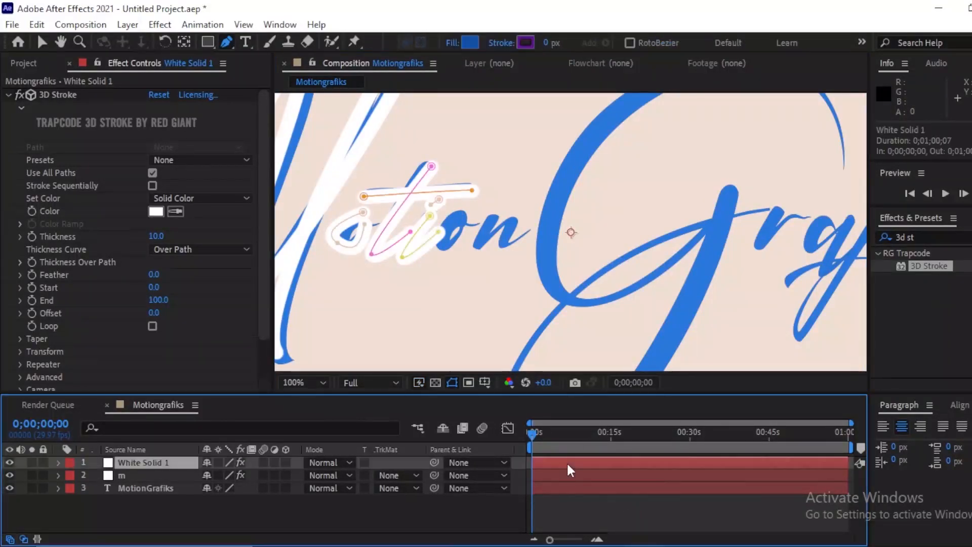
left_click(461, 211)
mouse_move(440, 248)
left_mouse_down()
mouse_move(449, 252)
mouse_move(468, 219)
left_mouse_up()
left_click_drag(485, 228, 492, 228)
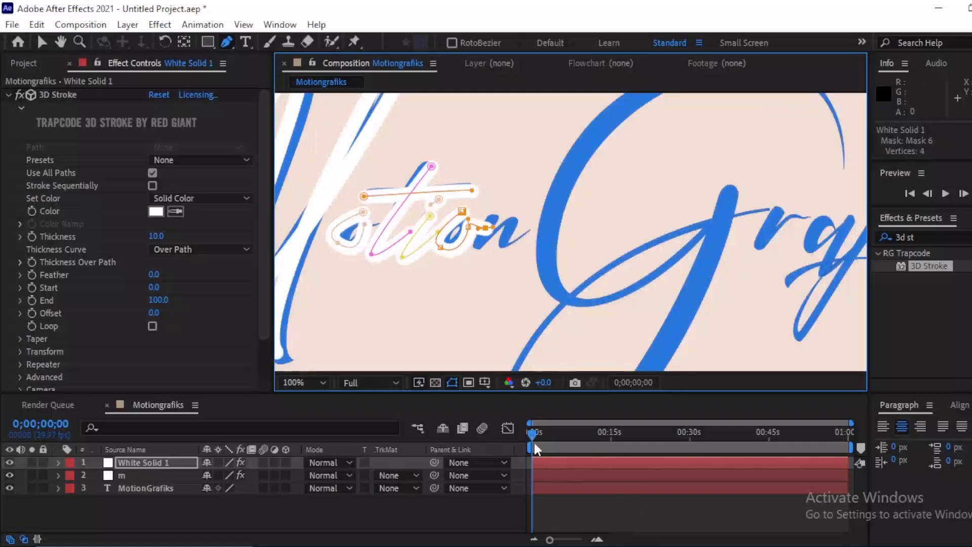
left_click(627, 511)
- Trace the letter n of Motion on White Solid 1 as its own Pen path, then leave the Pen tool
left_click(582, 462)
left_click(492, 214)
left_click(478, 246)
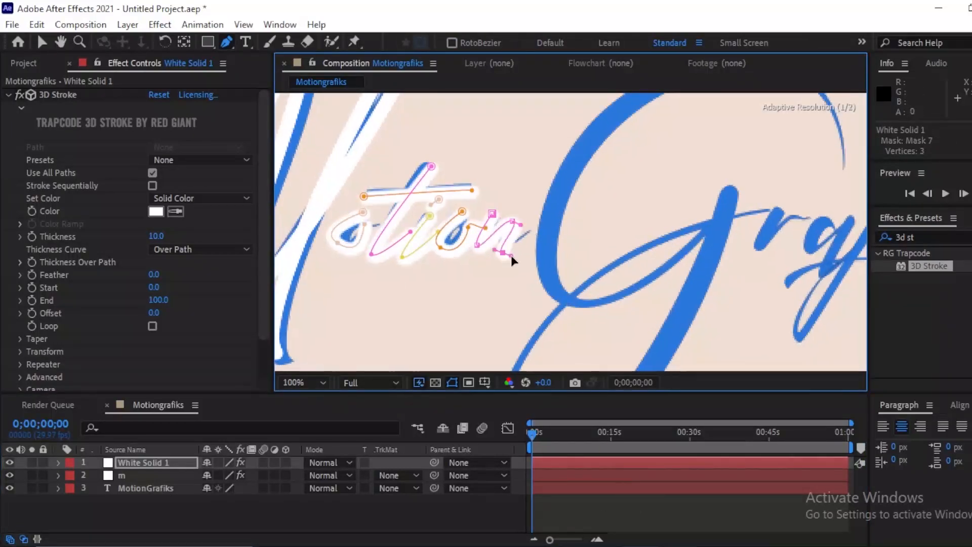
left_click(622, 504)
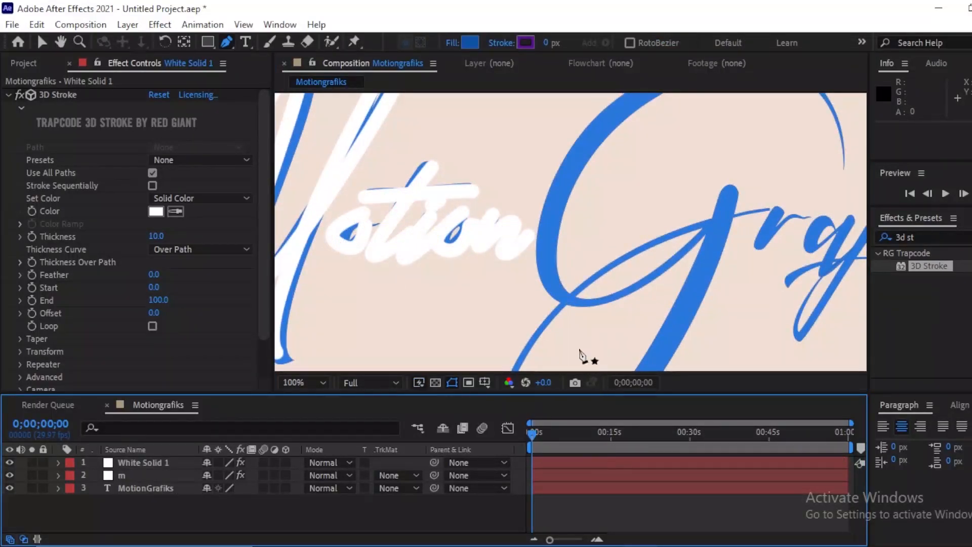
scroll(593, 331, "down", 1)
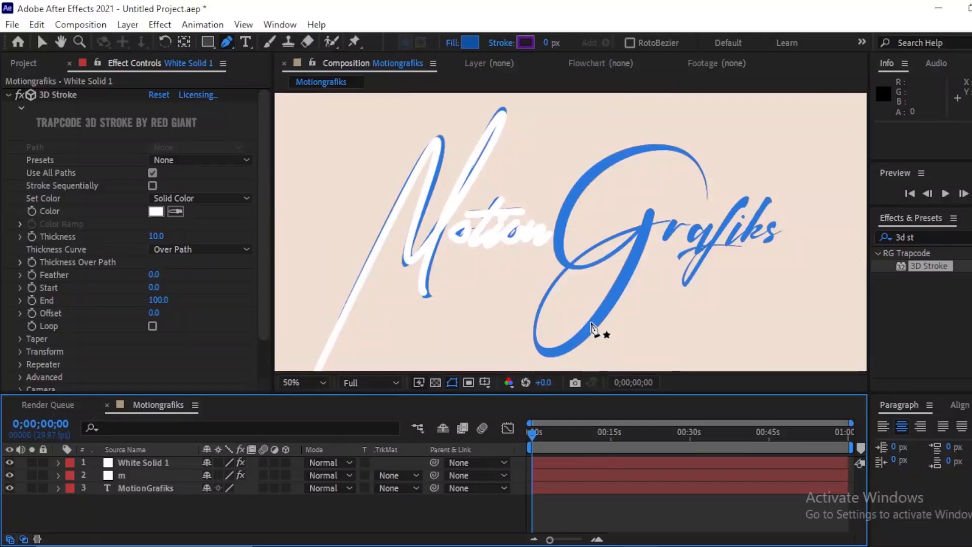
left_click(42, 42)
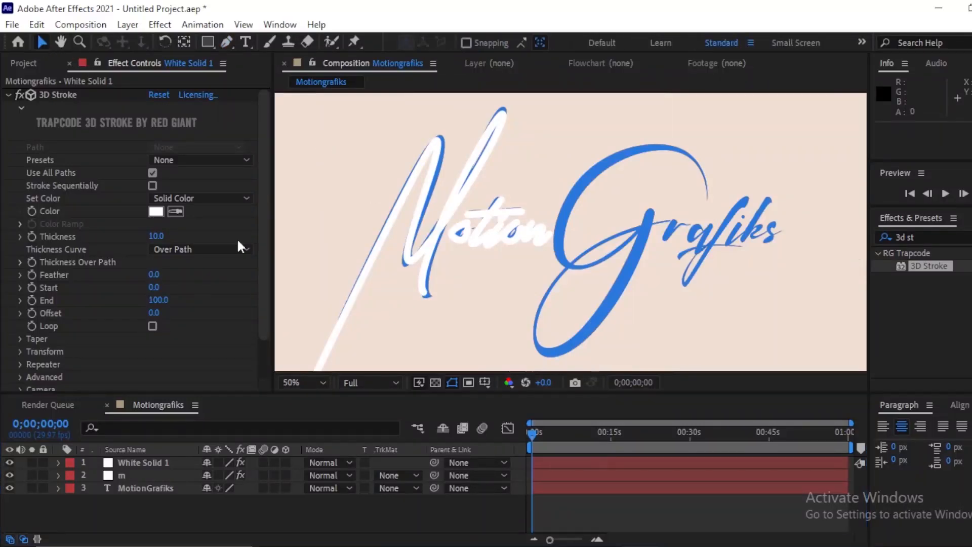
- Create a new white 1920 x 1080 px solid with its default name and apply the 3D Stroke effect to it
left_click(581, 466)
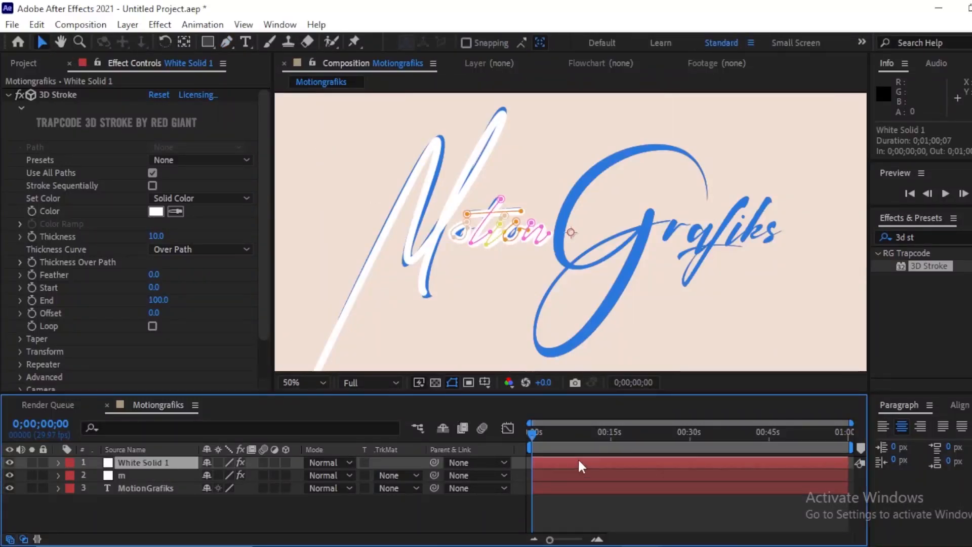
key("ctrl+shift+y")
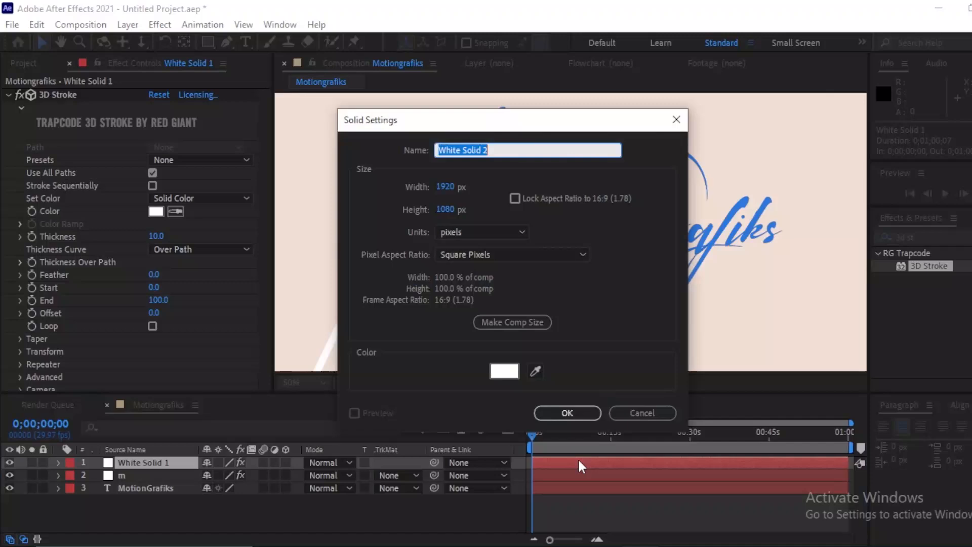
left_click(567, 414)
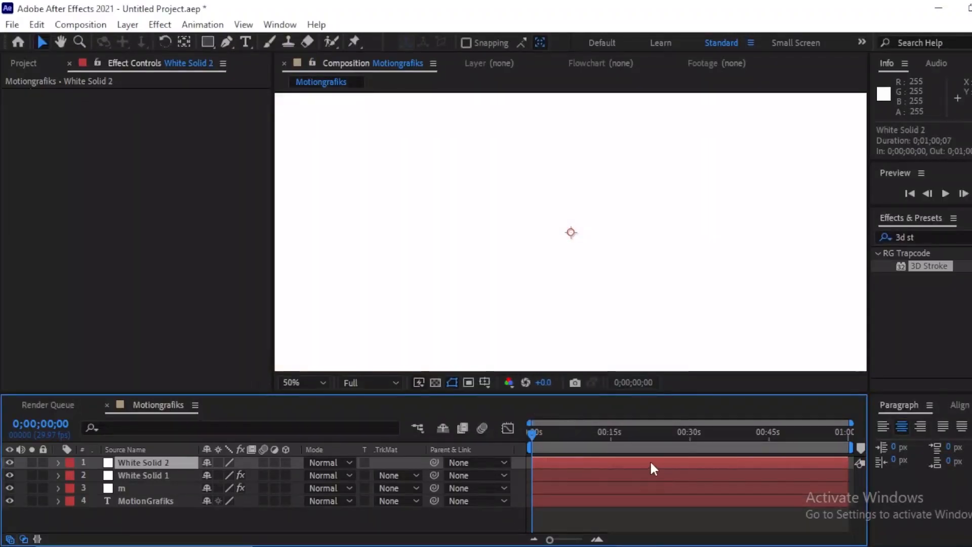
double_click(927, 265)
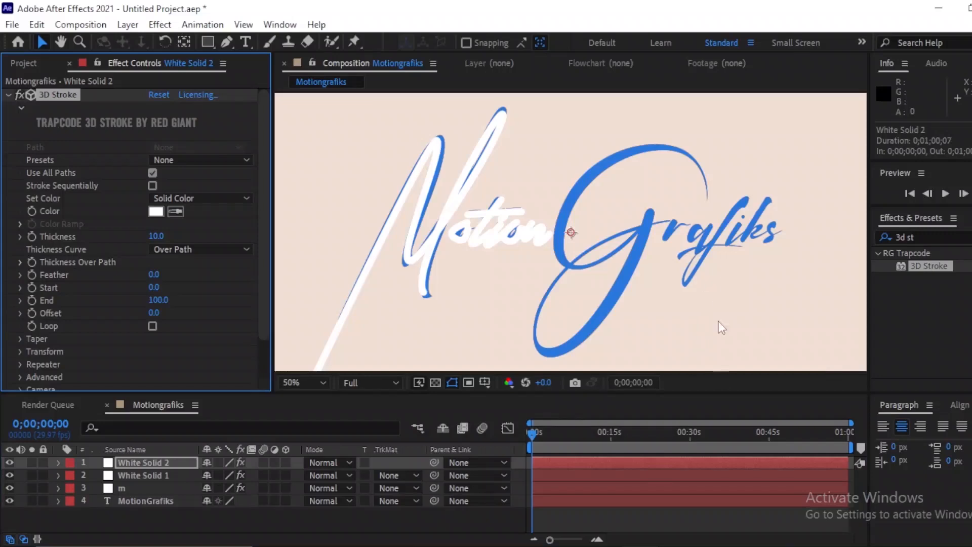
- Trace the upper bowl of the G on White Solid 2 with a curved path starting below the frame and ending at the G's stem
scroll(723, 341, "down", 4)
scroll(723, 341, "up", 2)
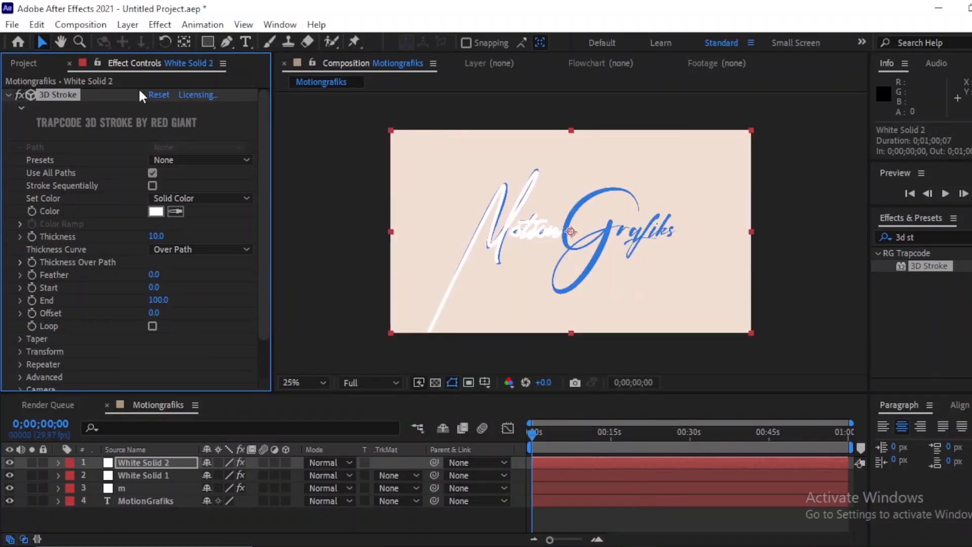
left_click(226, 41)
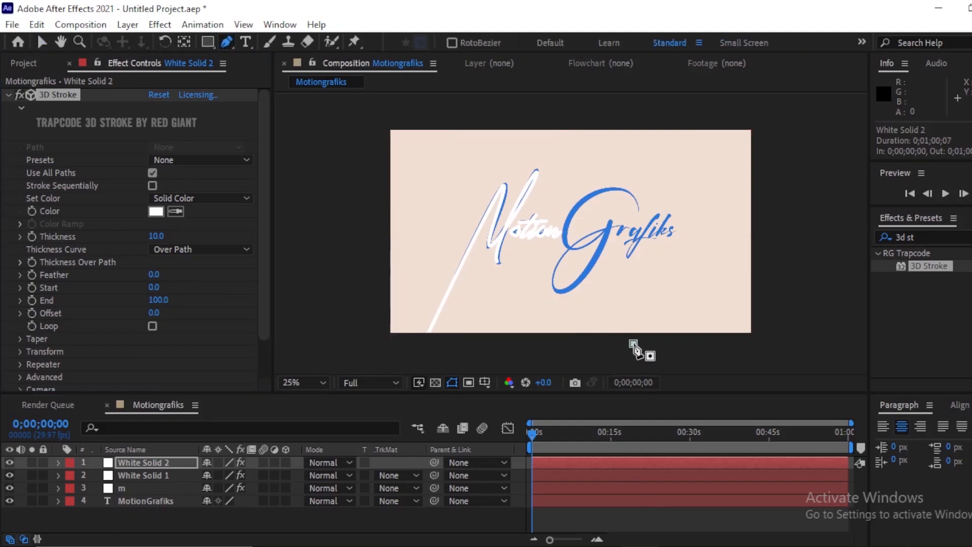
left_click(633, 343)
key("ctrl+z")
left_click(613, 342)
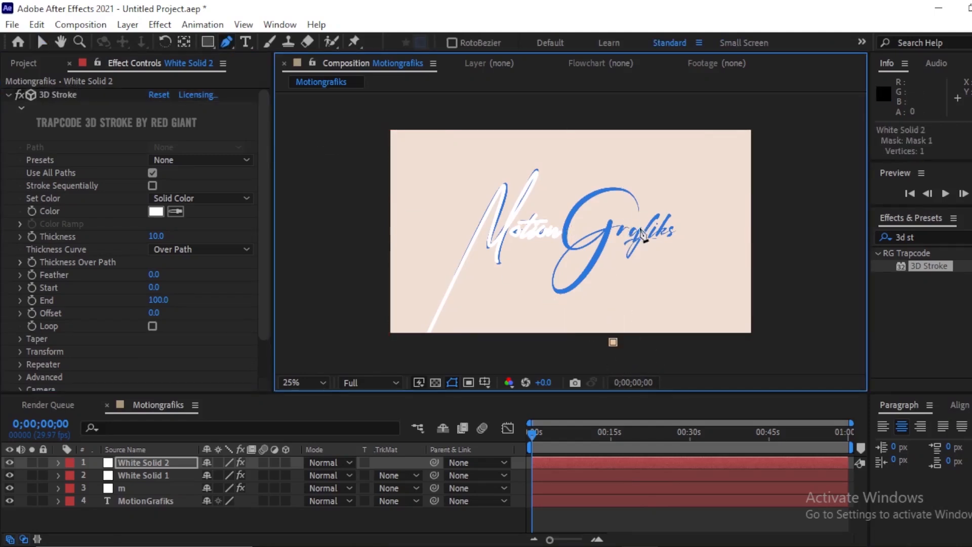
left_click_drag(637, 206, 570, 211)
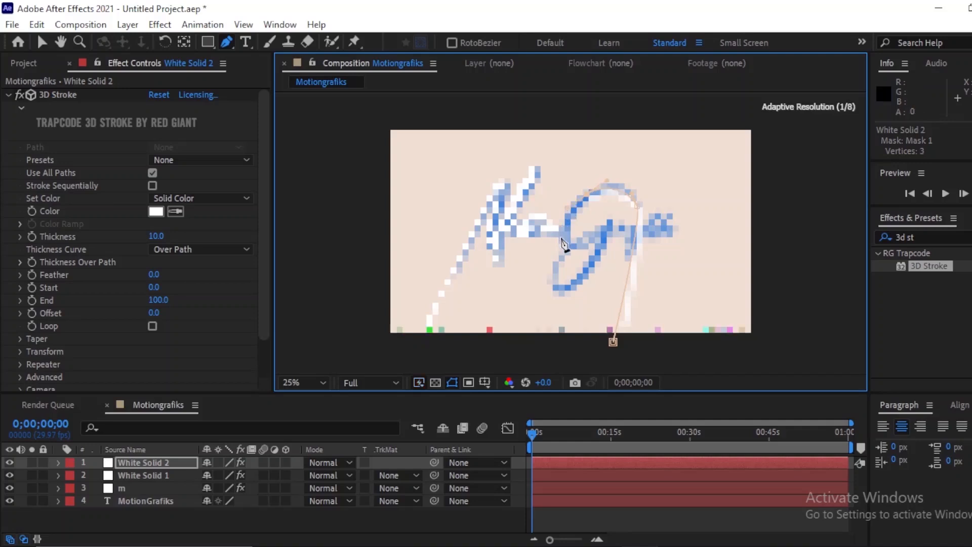
left_click_drag(563, 245, 596, 275)
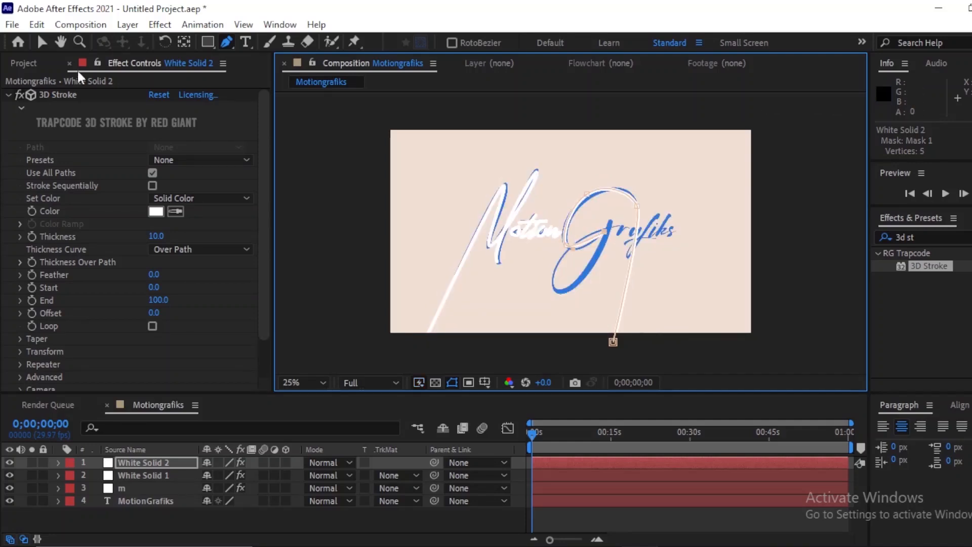
key("v")
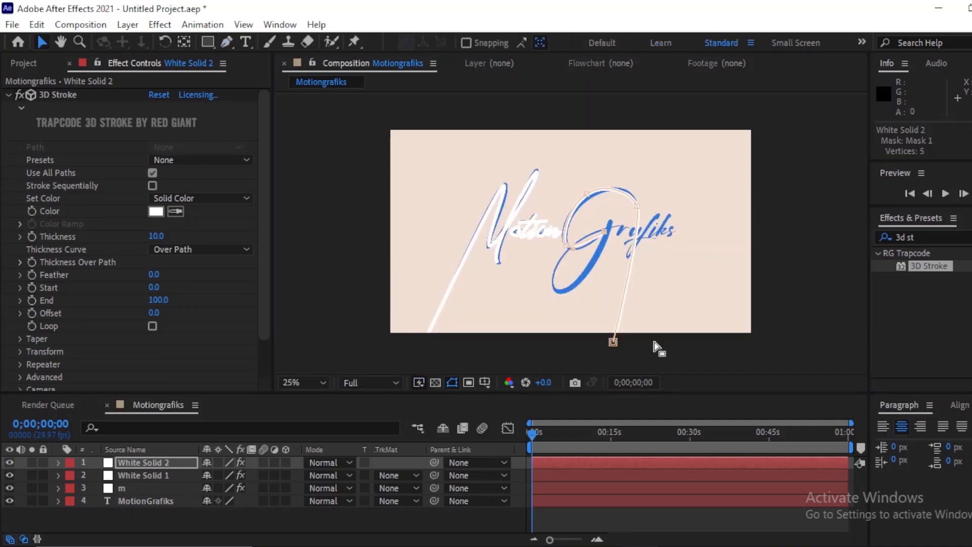
left_click(656, 527)
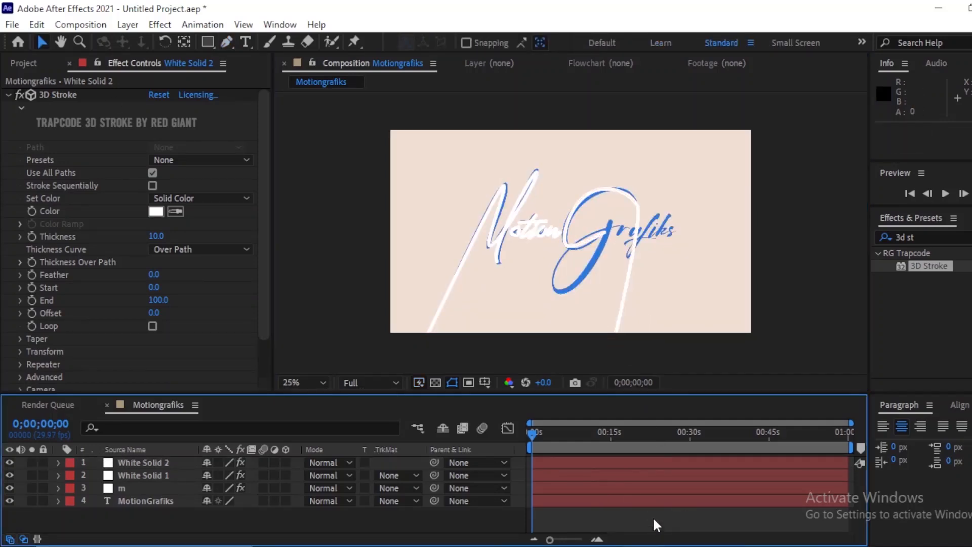
- Add another default-named white solid above White Solid 2 and apply the 3D Stroke effect to it
left_click(624, 465)
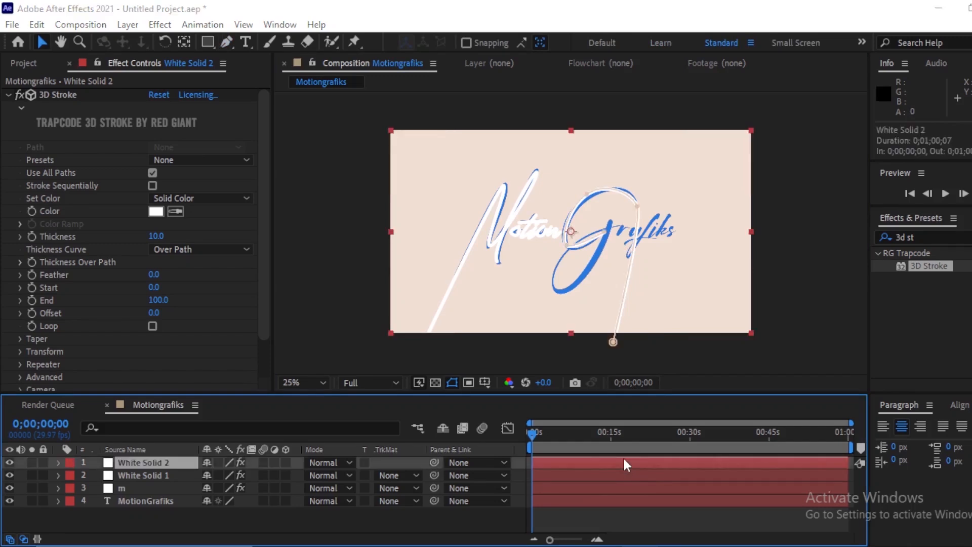
key("ctrl+y")
key("Return")
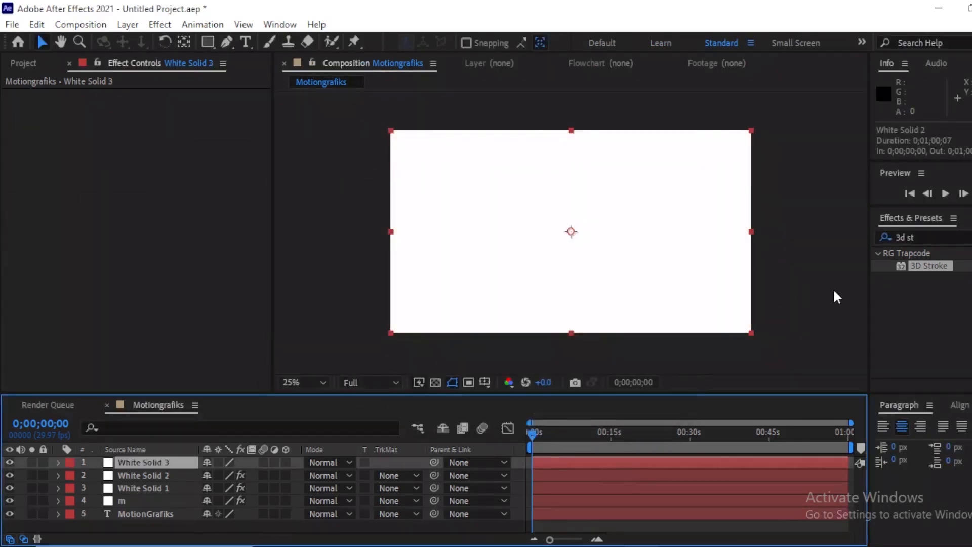
double_click(925, 264)
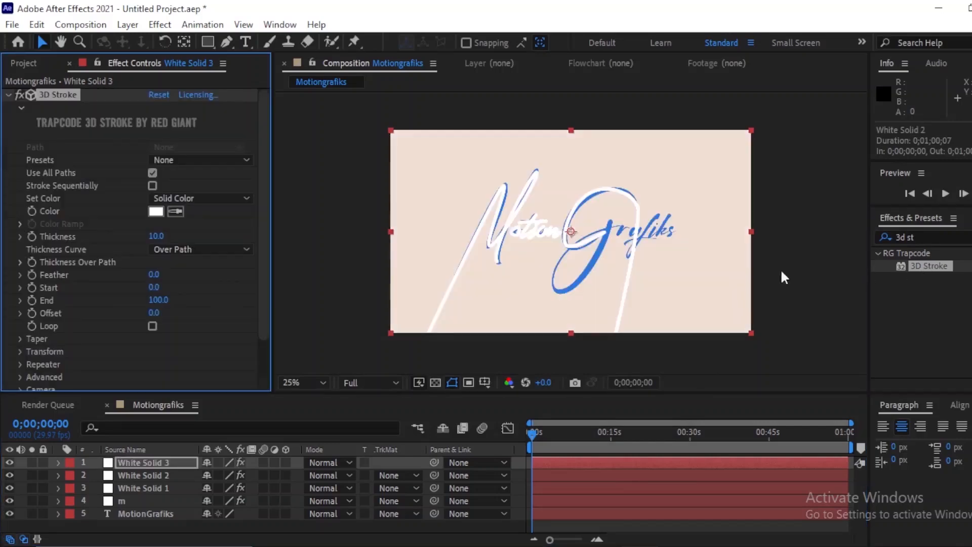
- Trace the G's descending stem and lower loop on White Solid 3, ending the curved path at the start of the r
left_click(228, 42)
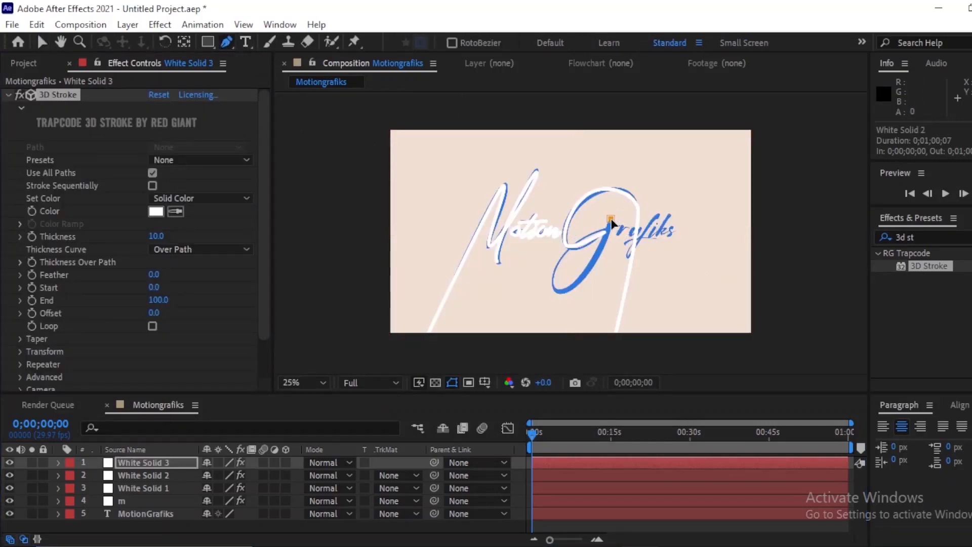
left_click_drag(557, 292, 546, 286)
left_click_drag(618, 226, 686, 221)
scroll(672, 236, "up", 2)
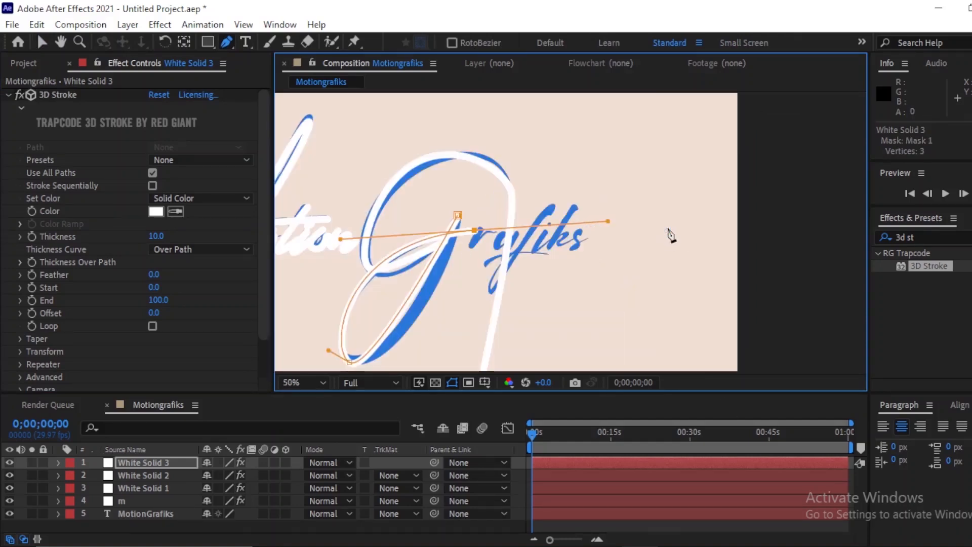
scroll(668, 231, "up", 1)
left_click_drag(501, 245, 770, 166)
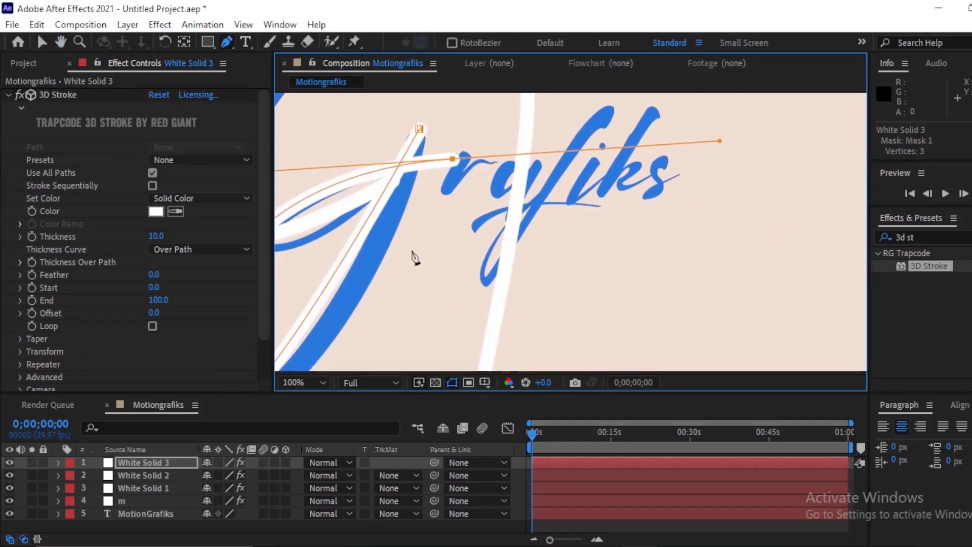
left_click(41, 43)
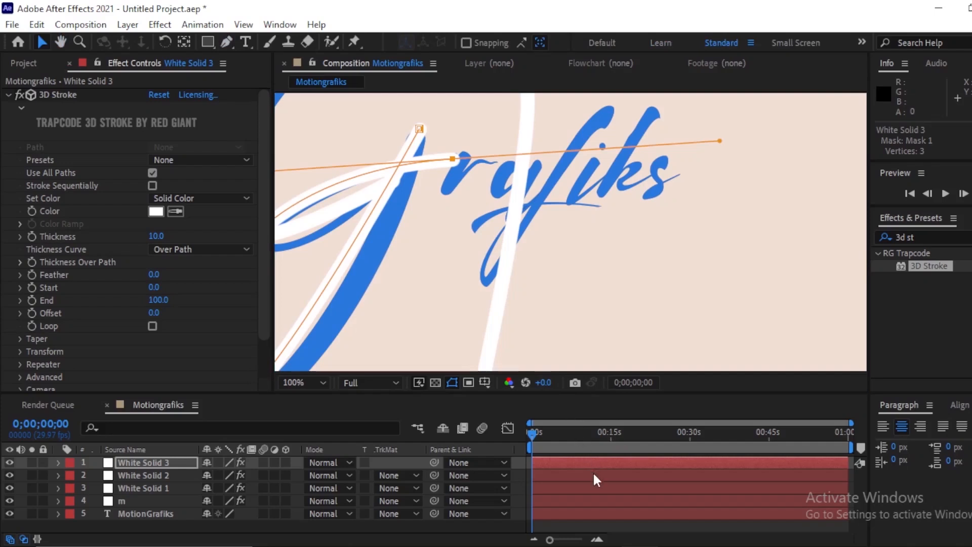
- Create the White Solid 4 layer at 1920 x 1080 px and apply the 3D Stroke effect to it
left_click(589, 458)
key("ctrl+y")
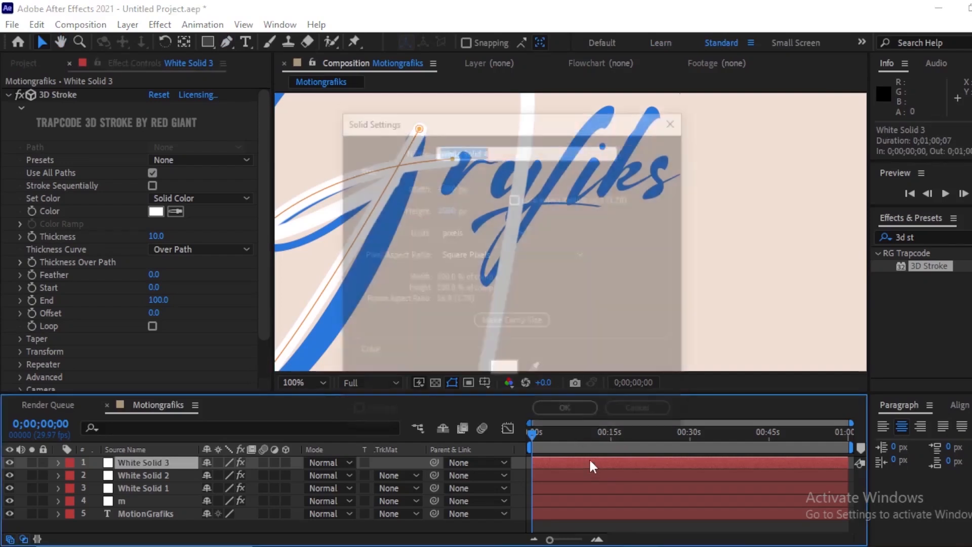
left_click(563, 408)
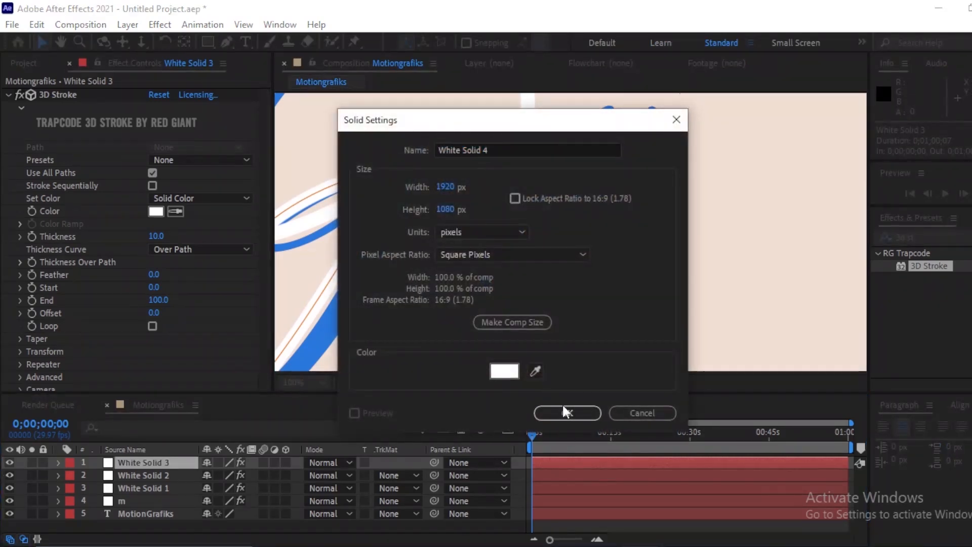
left_click(563, 413)
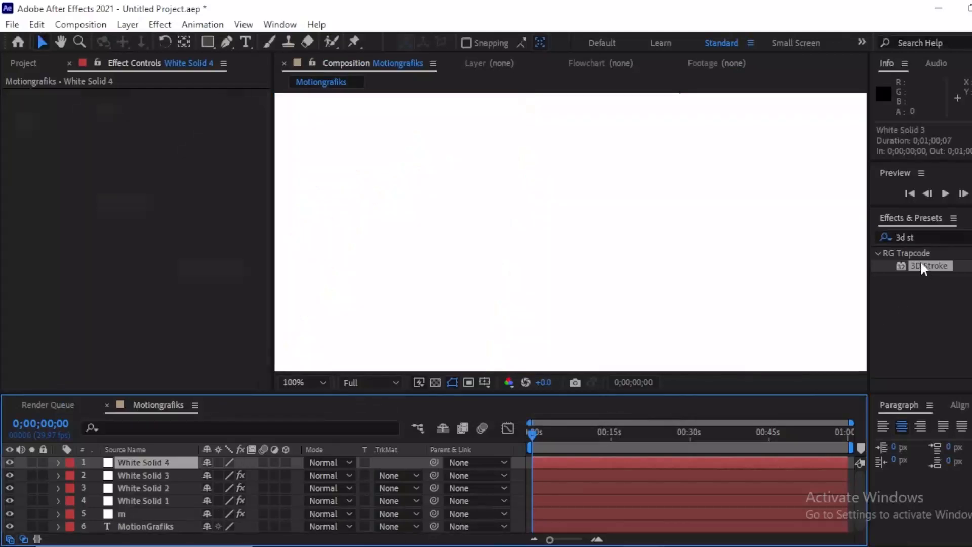
double_click(920, 262)
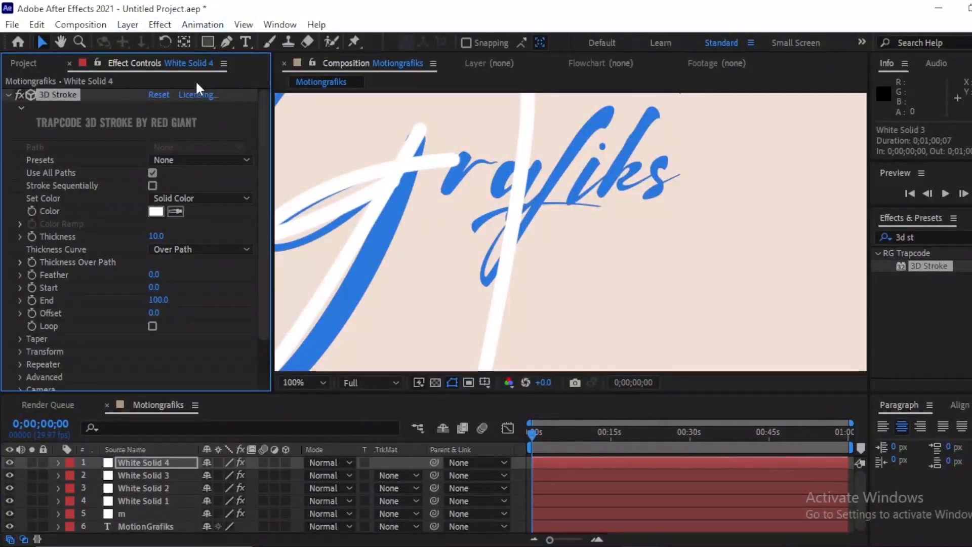
- Trace the letter r after the G with a four-point Pen path on White Solid 4 and hide the White Solid 2 layer
left_click(226, 42)
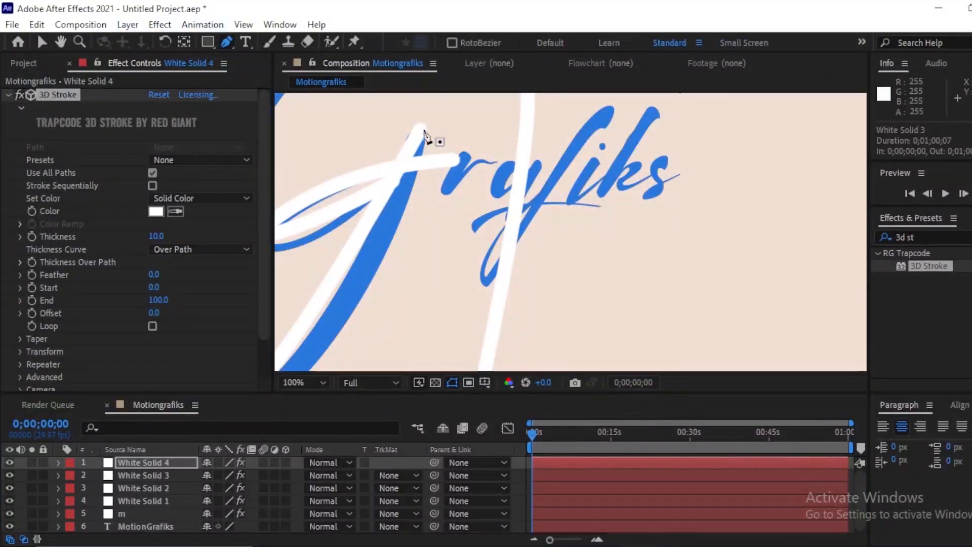
left_click(463, 149)
left_click(446, 189)
left_click(479, 161)
left_click(503, 160)
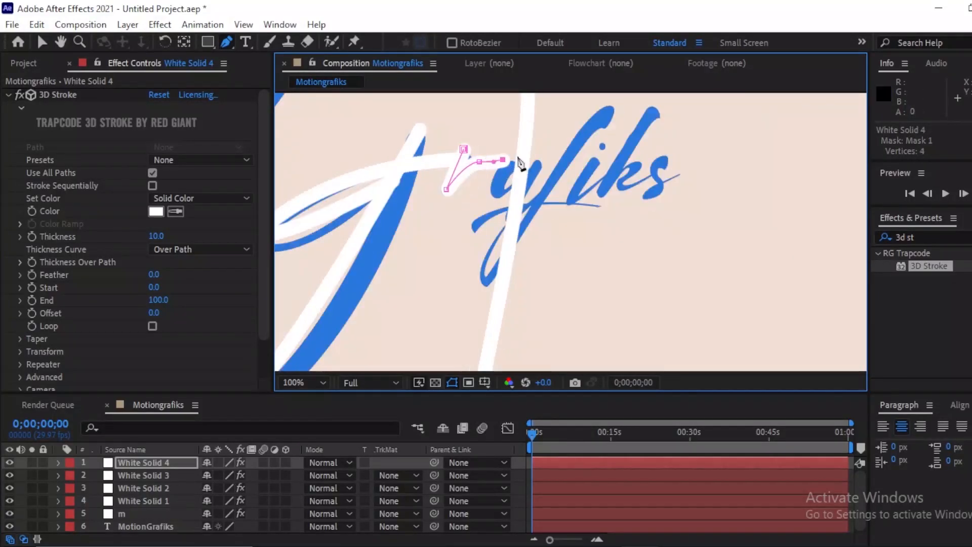
left_click(9, 487)
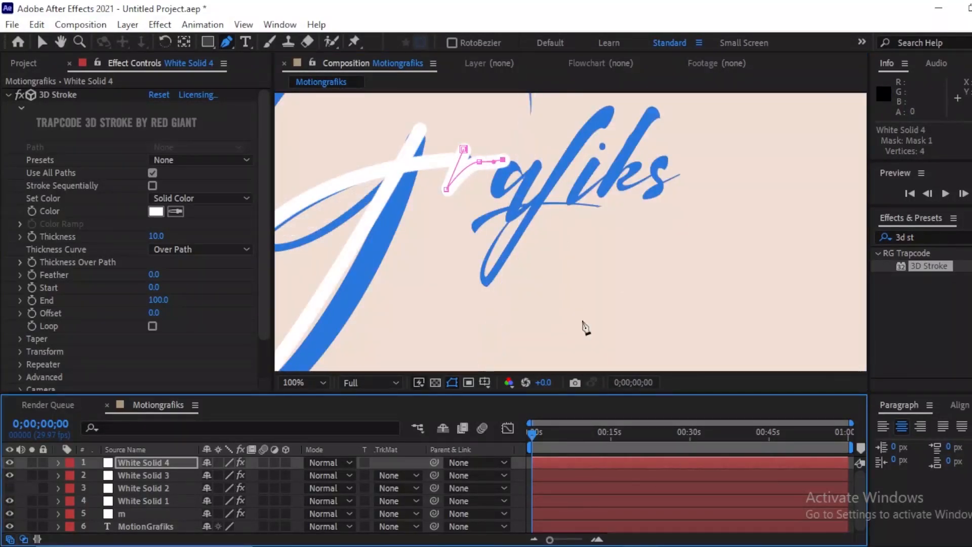
- Trace the letter a after the r with a new four-point Pen path on White Solid 4
scroll(671, 357, "down", 2)
scroll(670, 357, "down", 1)
scroll(590, 238, "up", 2)
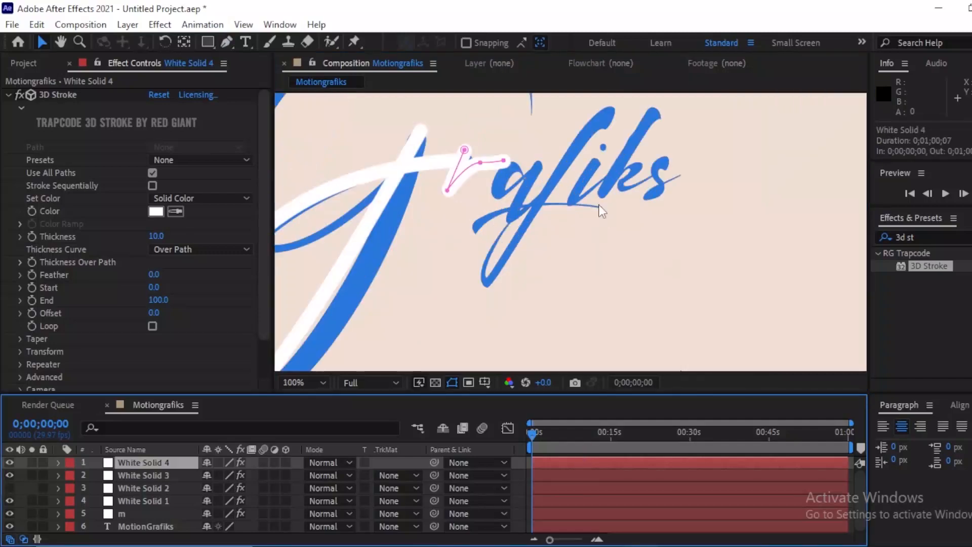
left_click(524, 175)
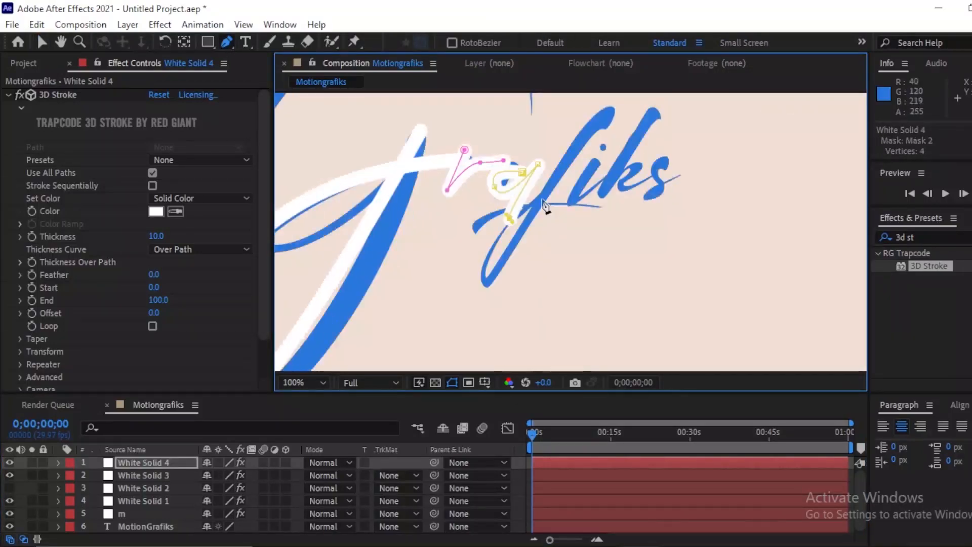
- Trace the f's long stem with a three-point path from its top to the lower tip and back up, finishing that path
scroll(661, 361, "down", 8)
scroll(493, 144, "up", 6)
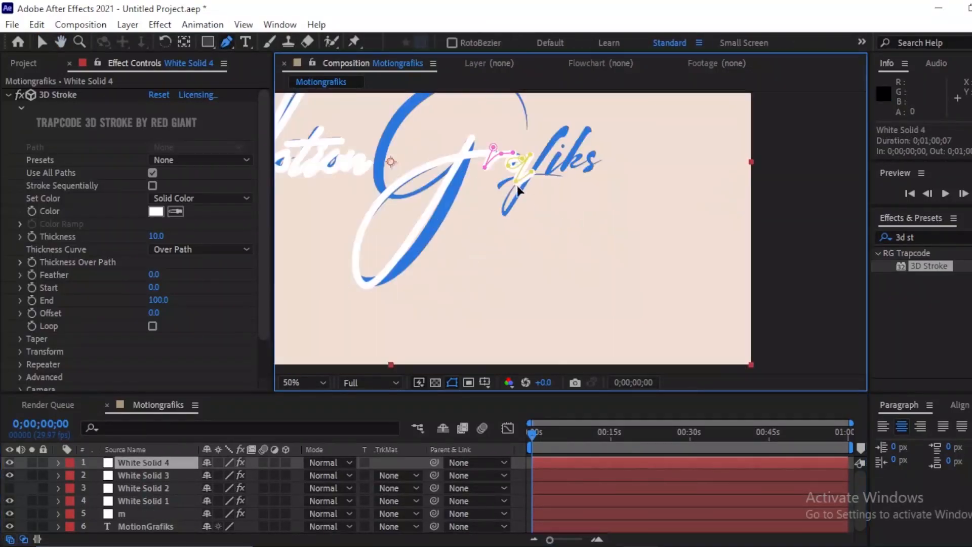
left_click(566, 127)
left_click(502, 215)
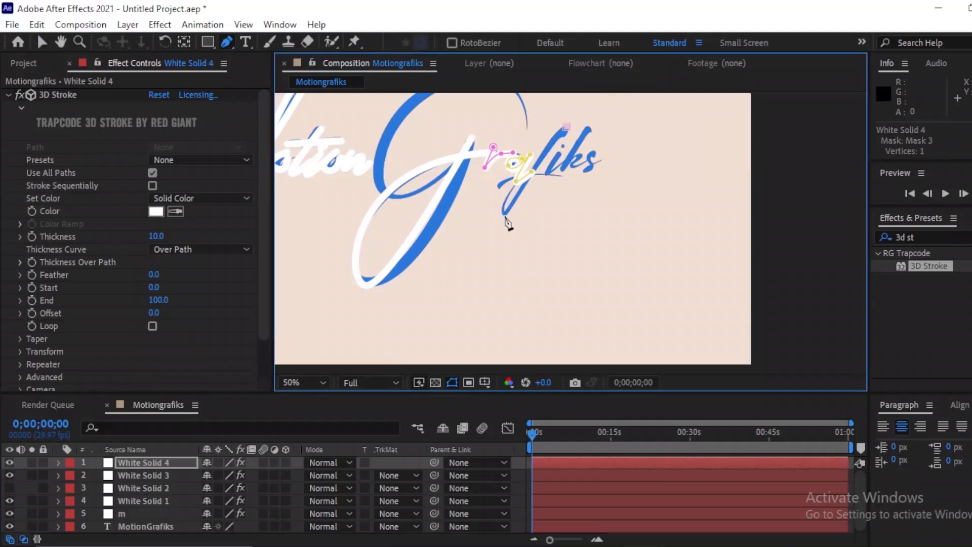
key("ctrl+z")
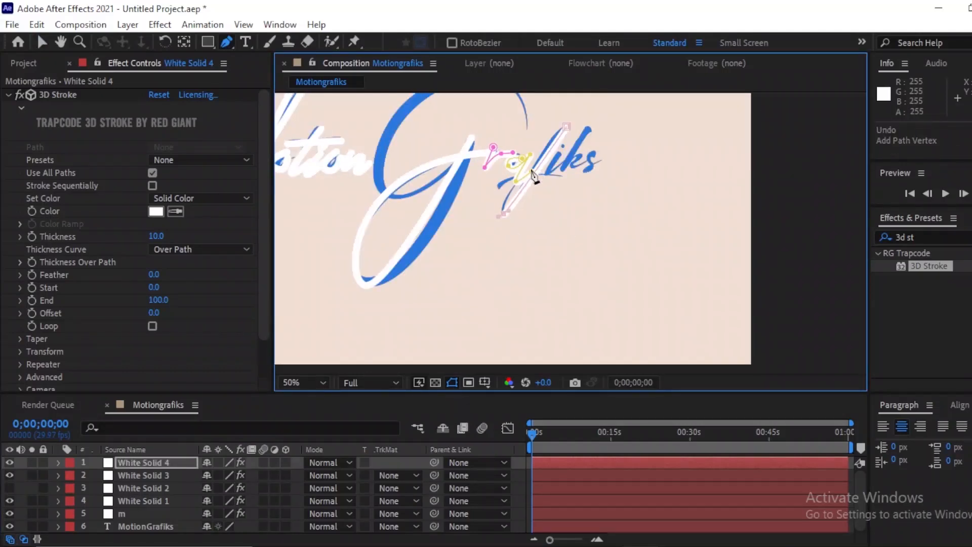
left_click_drag(540, 159, 550, 155)
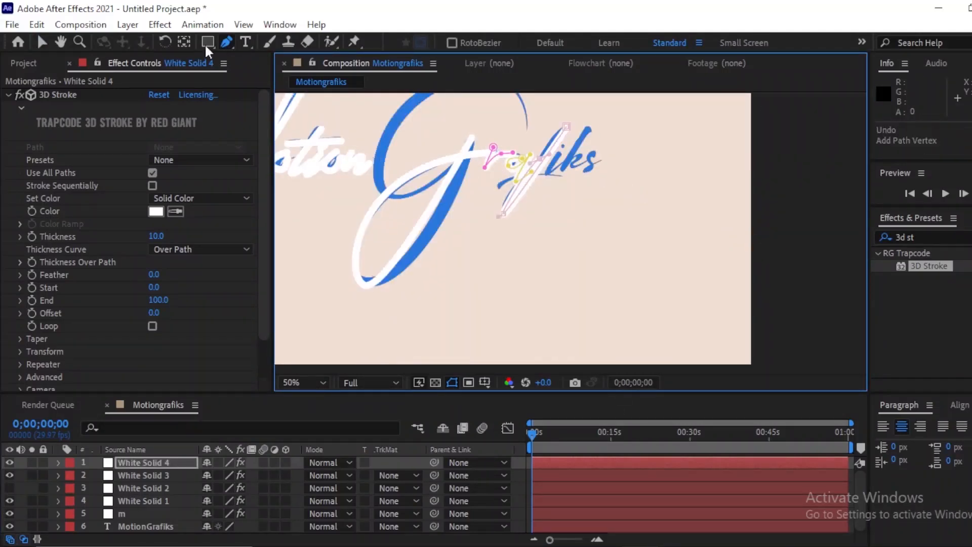
left_click(42, 42)
left_click(628, 462)
- Trace the curved stroke crossing the f with a separate two-point path, bending it along the letter
left_click(227, 42)
left_click(497, 186)
mouse_move(561, 176)
left_mouse_down()
mouse_move(579, 178)
mouse_move(582, 297)
left_mouse_up()
left_click(43, 43)
left_click(581, 319)
- Trace the body of the i after the f with a three-point Pen path on White Solid 4
left_click(227, 42)
scroll(580, 155, "up", 1)
left_click(549, 216)
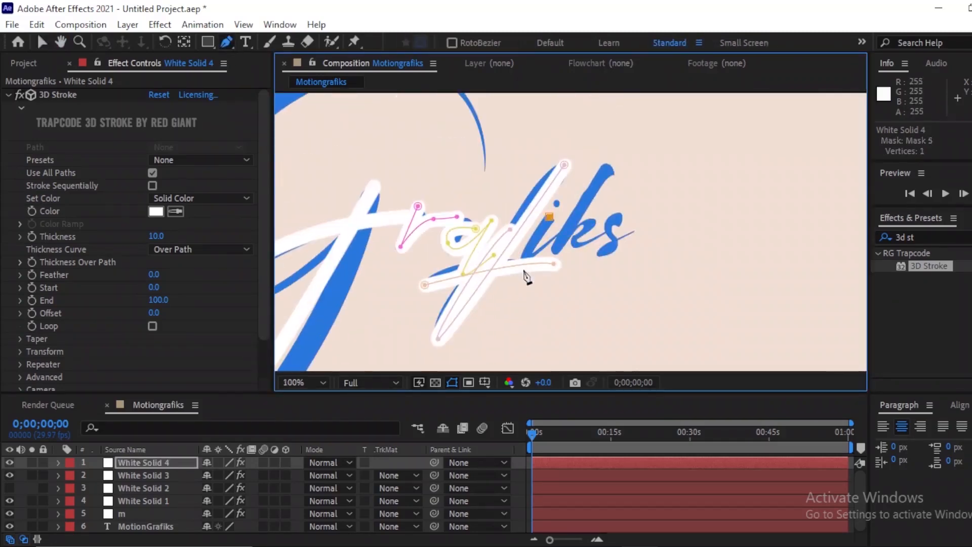
left_click_drag(523, 270, 530, 273)
left_click_drag(558, 233, 562, 233)
left_click(42, 42)
left_click(225, 45)
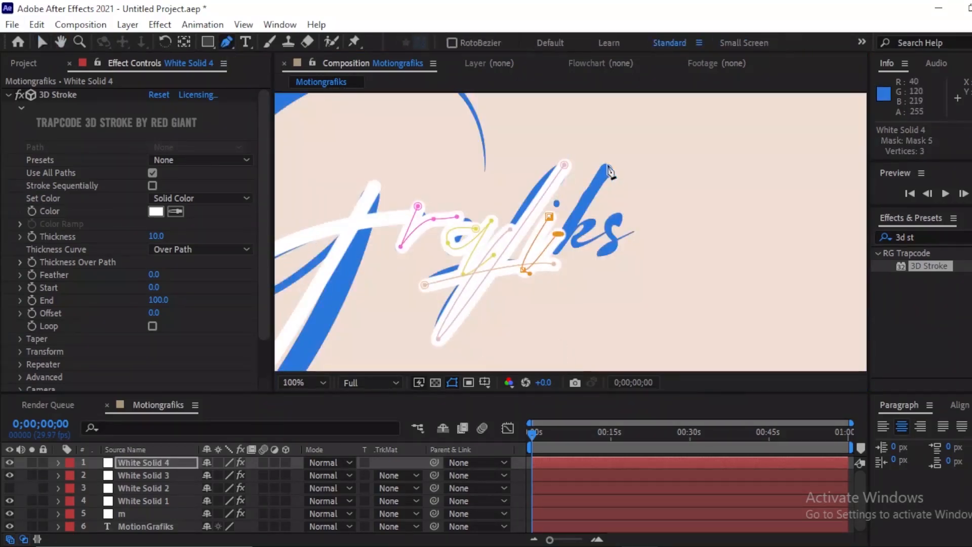
left_click(607, 166)
left_click(556, 255)
key("ctrl+z")
key("ctrl+z")
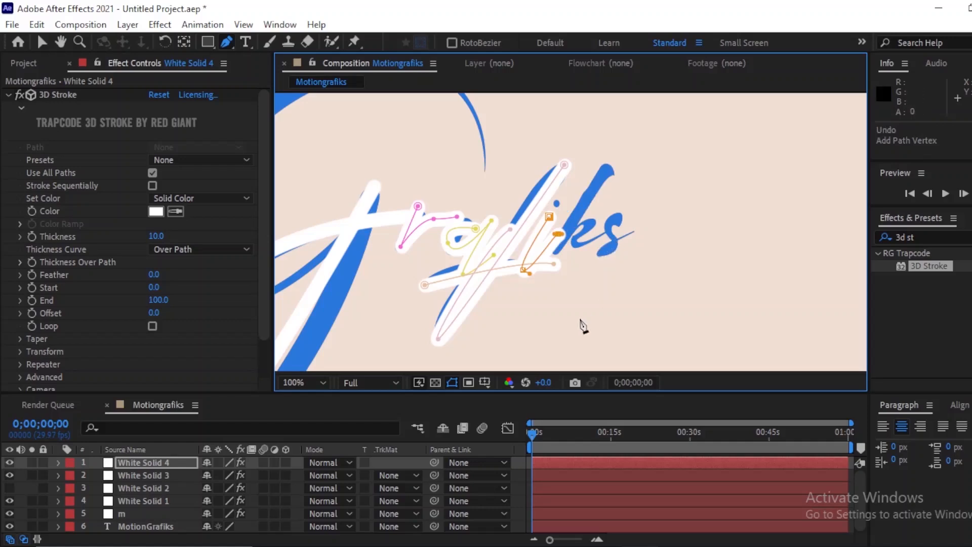
key("ctrl+z")
- Place the final point of the i's path at the end of its upstroke and finish the path
left_click(560, 233)
left_click(42, 42)
left_click(300, 95)
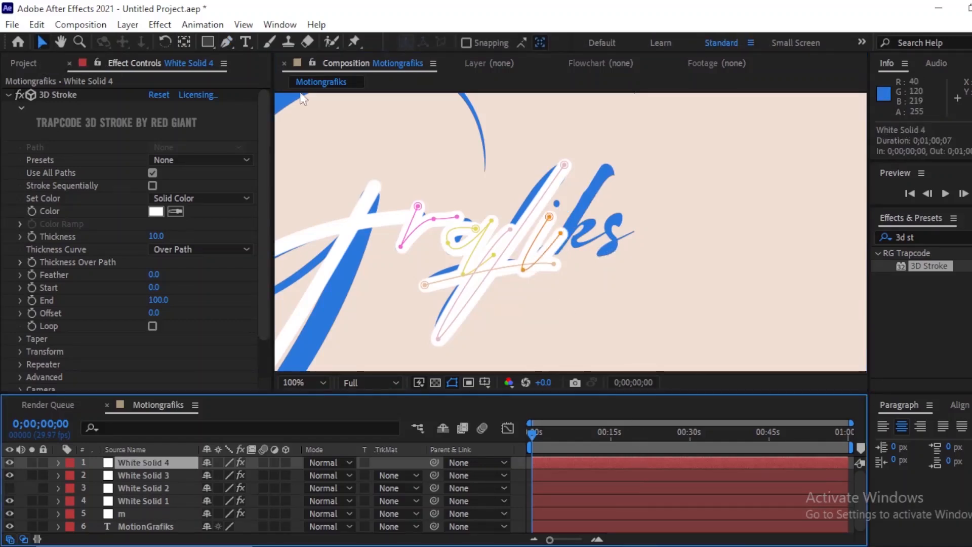
- Trace the letter k with a separate Pen path on White Solid 4, covering its stem, small loop and leg, and finish the path
left_click(226, 42)
left_click(609, 164)
left_click_drag(556, 254, 559, 255)
left_click(41, 42)
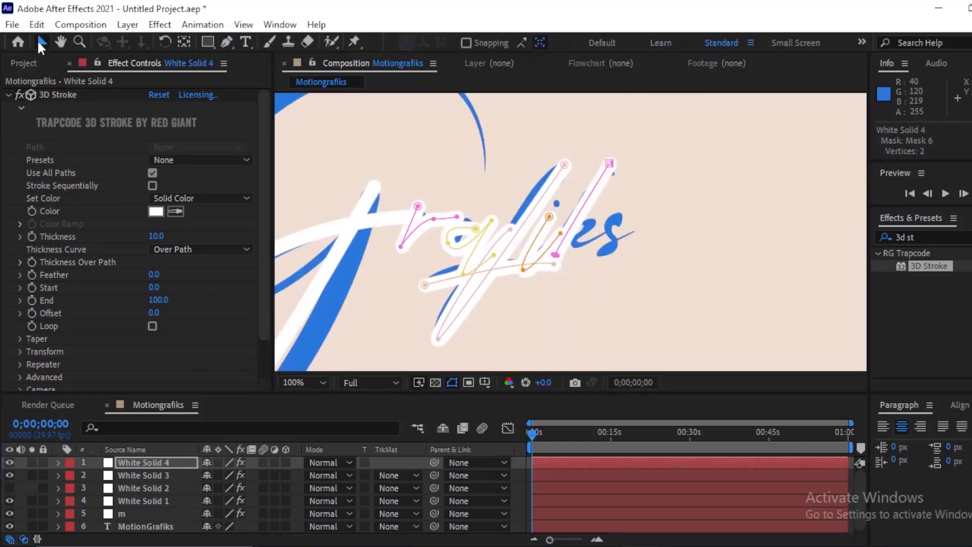
left_click(226, 43)
key("ctrl+z")
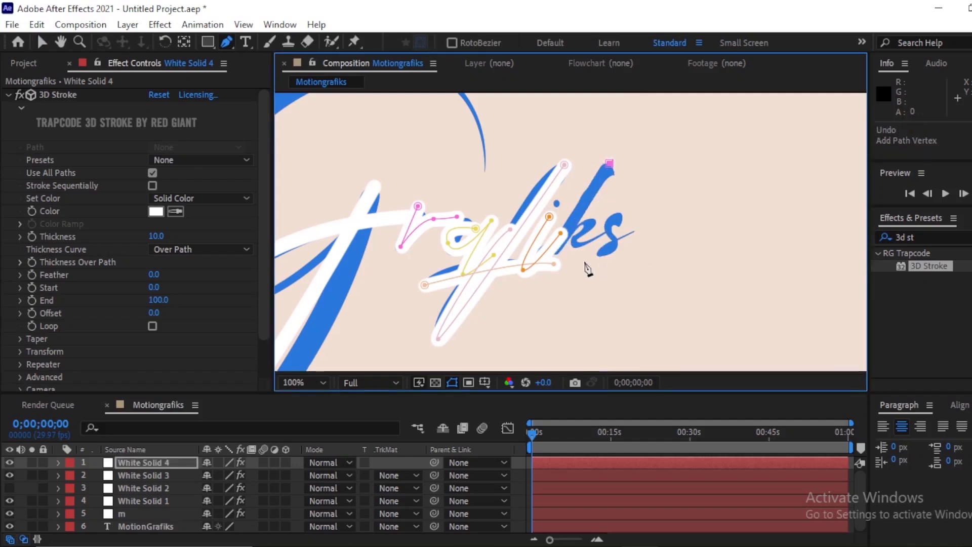
left_click(554, 254)
left_click(581, 223)
left_click_drag(592, 222, 594, 224)
left_click_drag(573, 242, 633, 230)
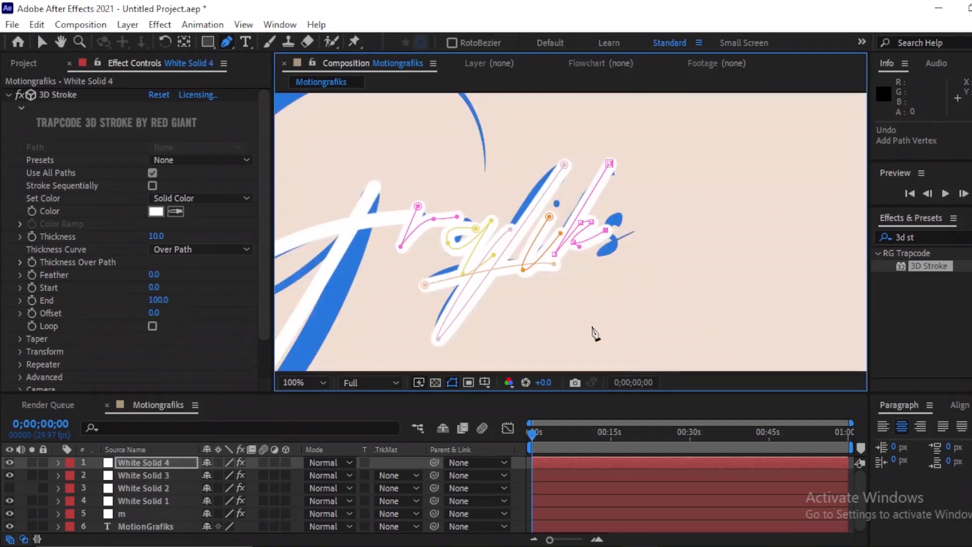
key("v")
left_click(637, 464)
- Trace the final s with a four-point Pen path on White Solid 4 and make the White Solid 2 layer visible again
left_click(226, 42)
left_click(620, 218)
left_click_drag(614, 238, 583, 253)
left_click(634, 232)
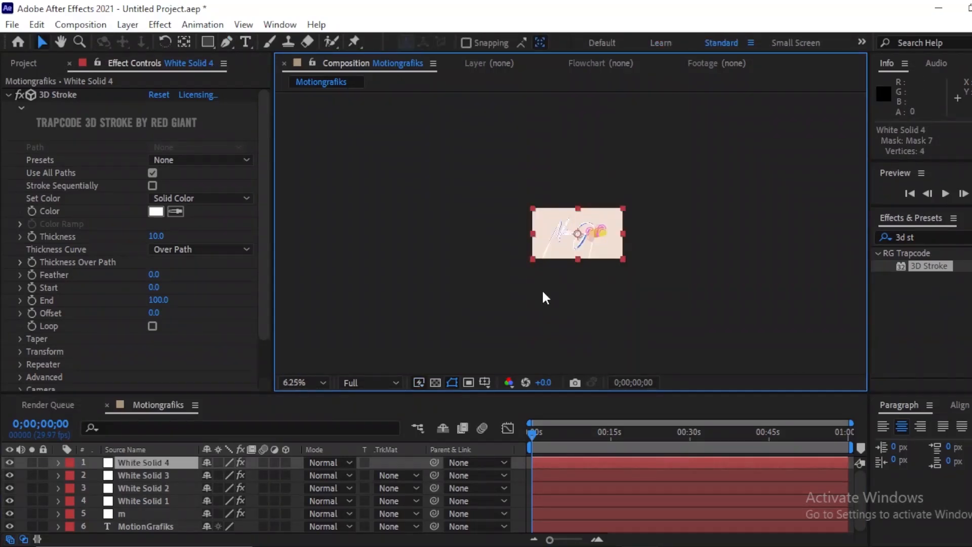
scroll(542, 289, "up", 5)
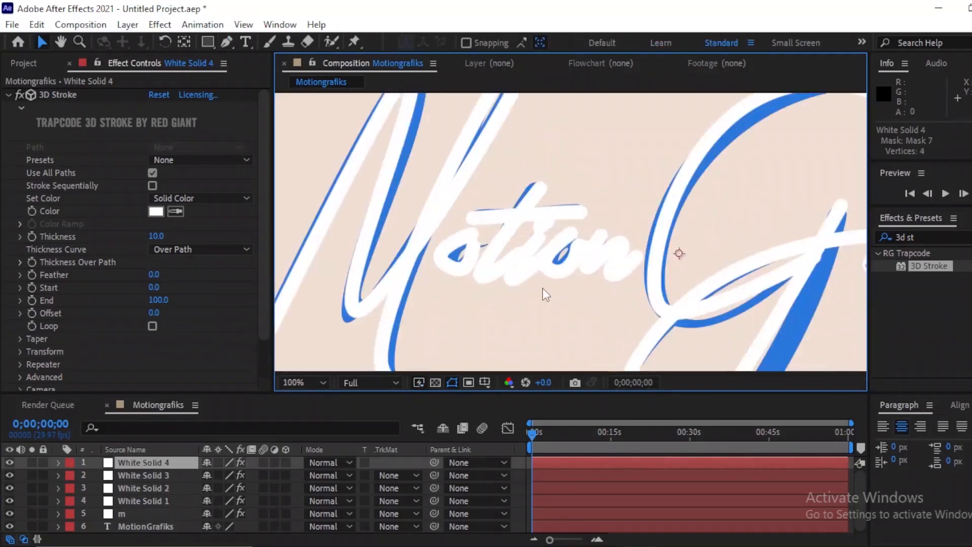
scroll(557, 360, "down", 3)
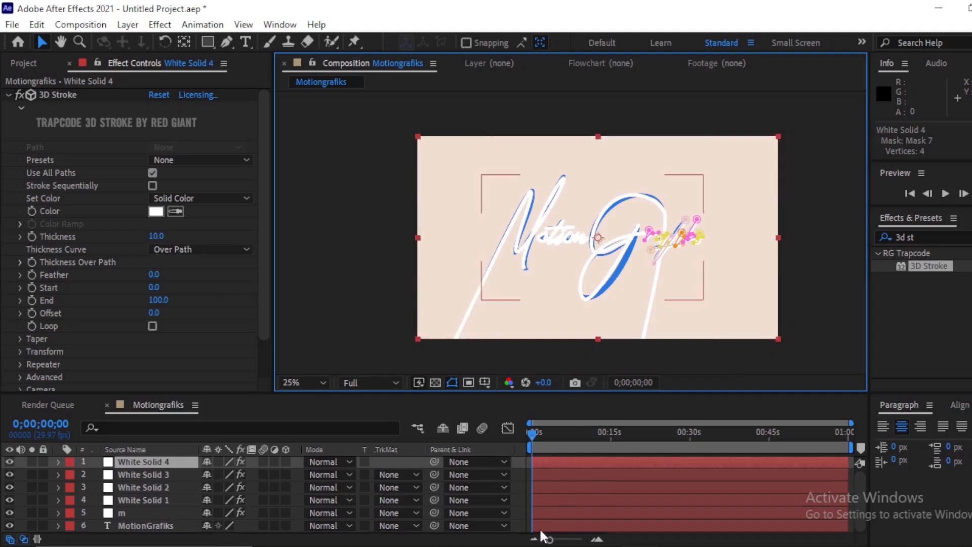
- Set the 3D Stroke thickness to 5 on the m layer and on White Solid 1 through White Solid 4
left_click(582, 513, "shift")
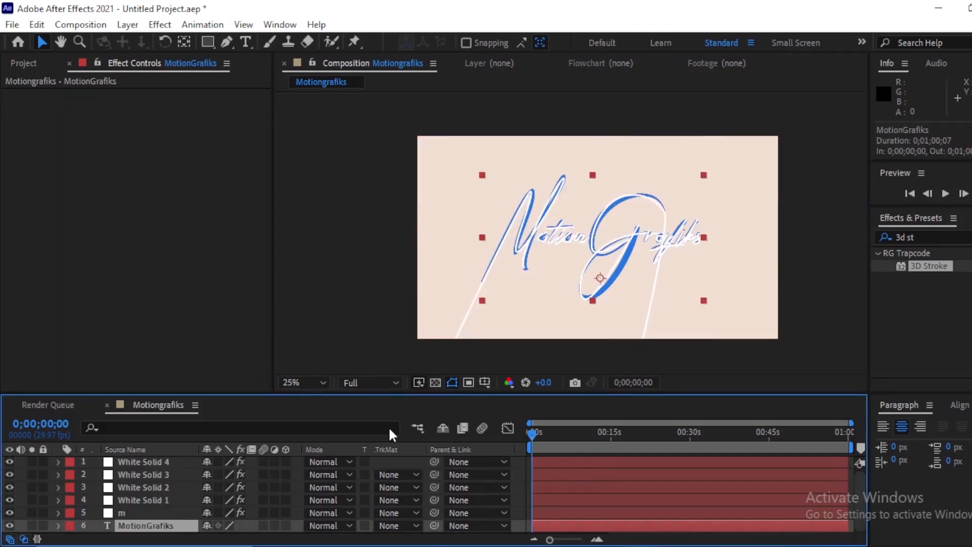
left_click(590, 501)
left_click(157, 236)
left_click(553, 490)
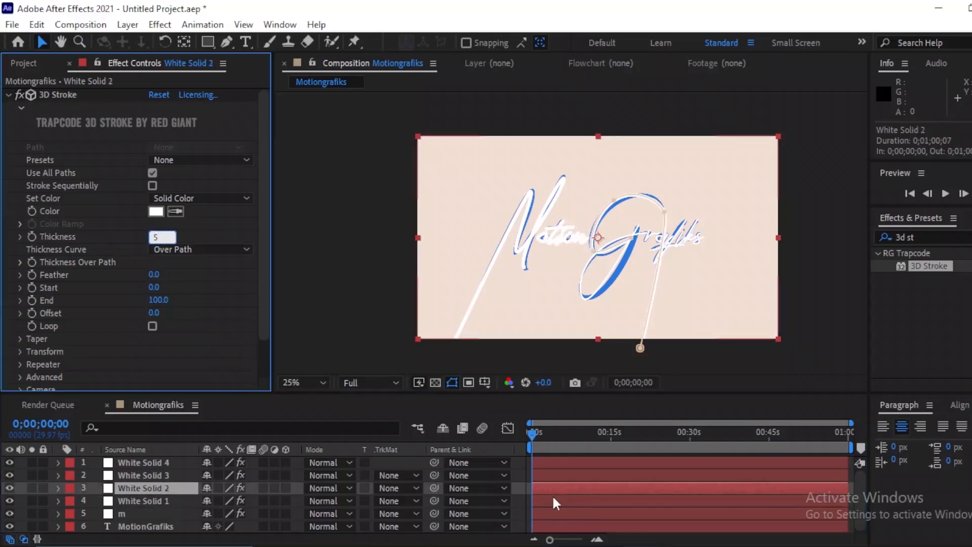
type("25")
left_click(555, 474)
left_click(157, 236)
type("25")
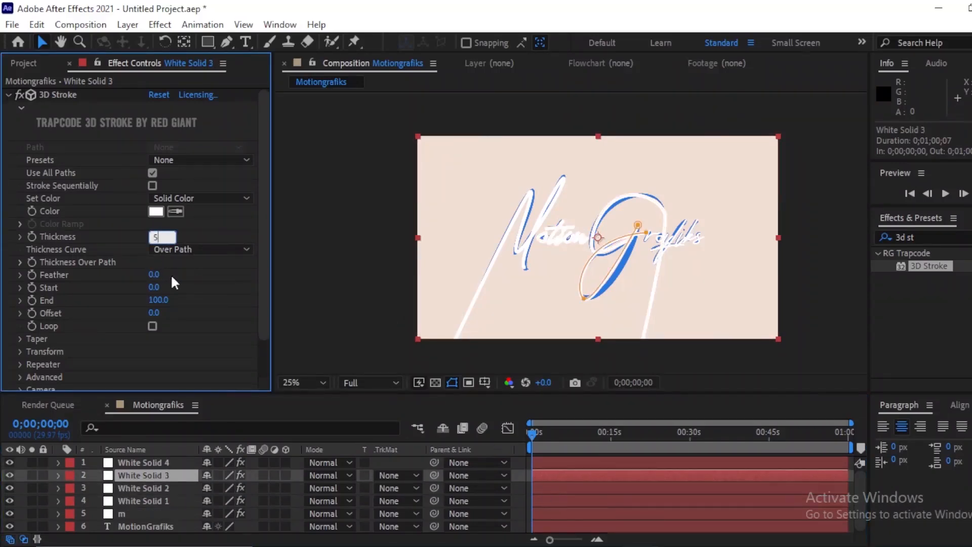
left_click(672, 270)
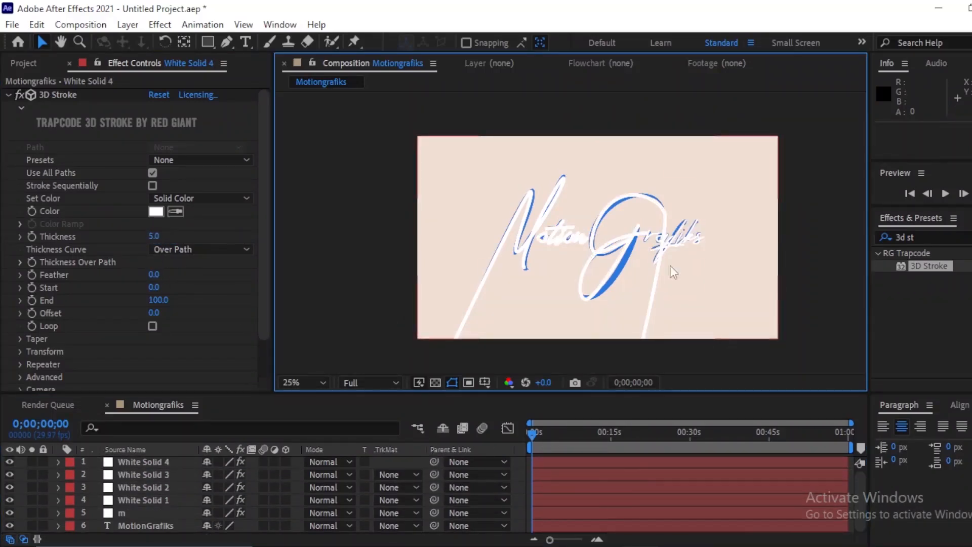
key("ctrl+z")
left_click(158, 236)
left_click(684, 525)
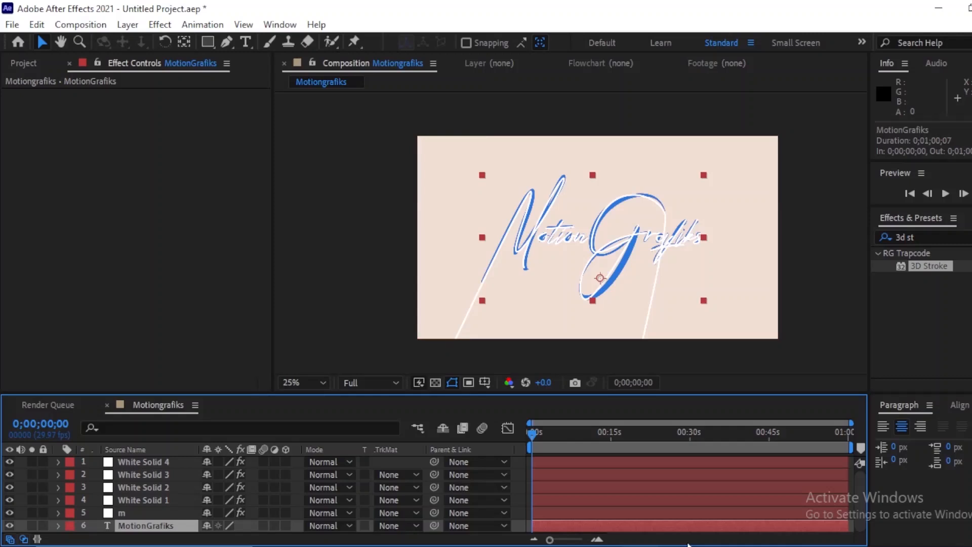
- Adjust the curve handles of the M's path on the m layer so the stroke follows the blue letter
left_click(623, 512)
key("slash")
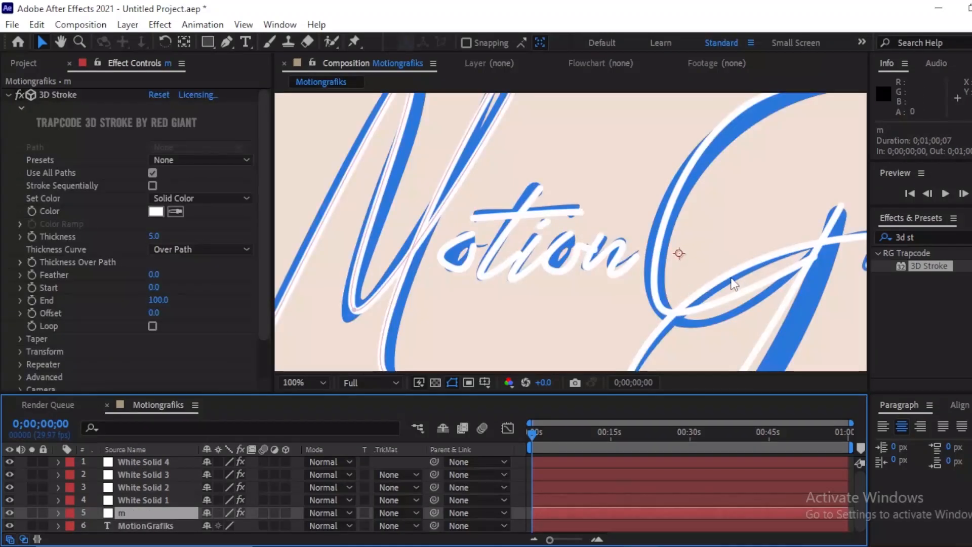
left_click_drag(458, 292, 614, 185)
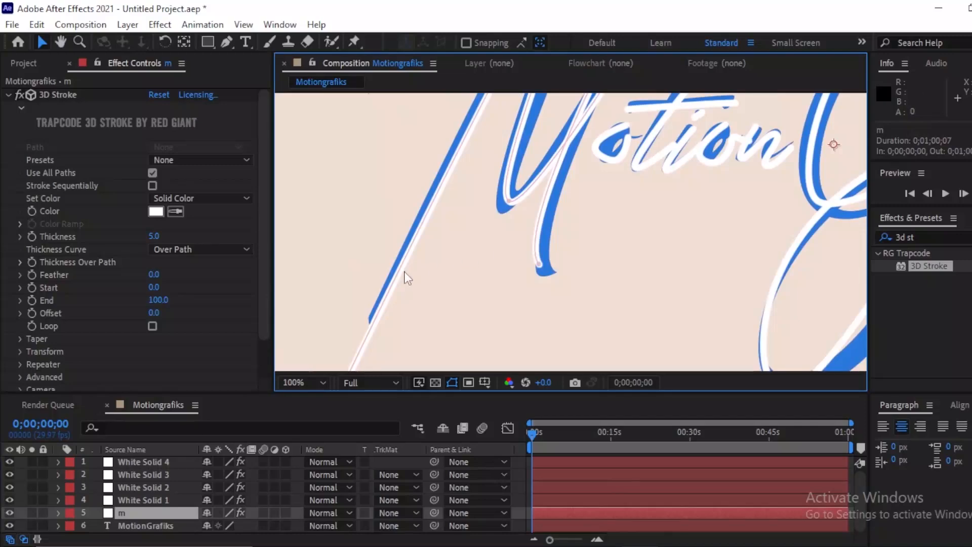
left_click_drag(514, 96, 481, 238)
left_click(537, 109)
left_click_drag(555, 127, 565, 127)
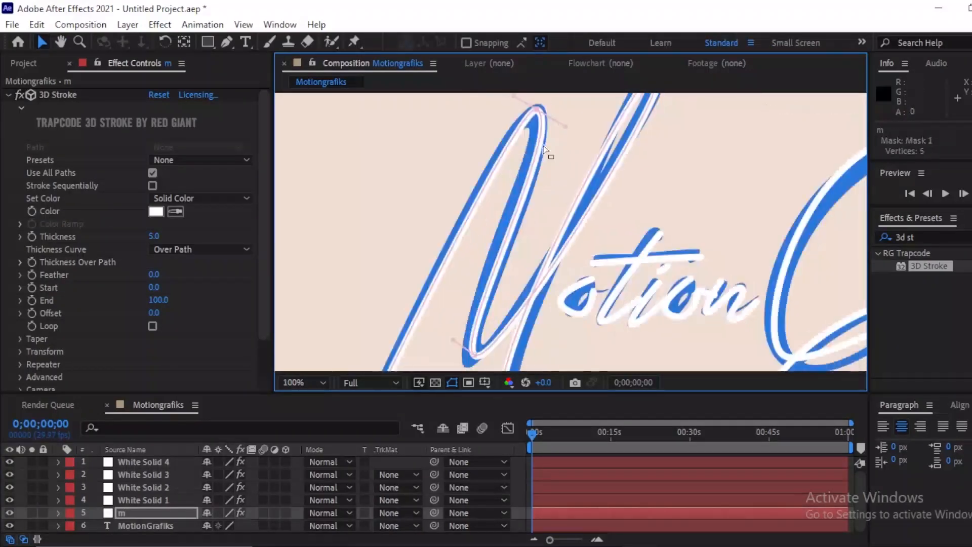
left_click_drag(653, 127, 526, 221)
left_click(543, 148)
left_click_drag(552, 293, 623, 55)
left_click(460, 278)
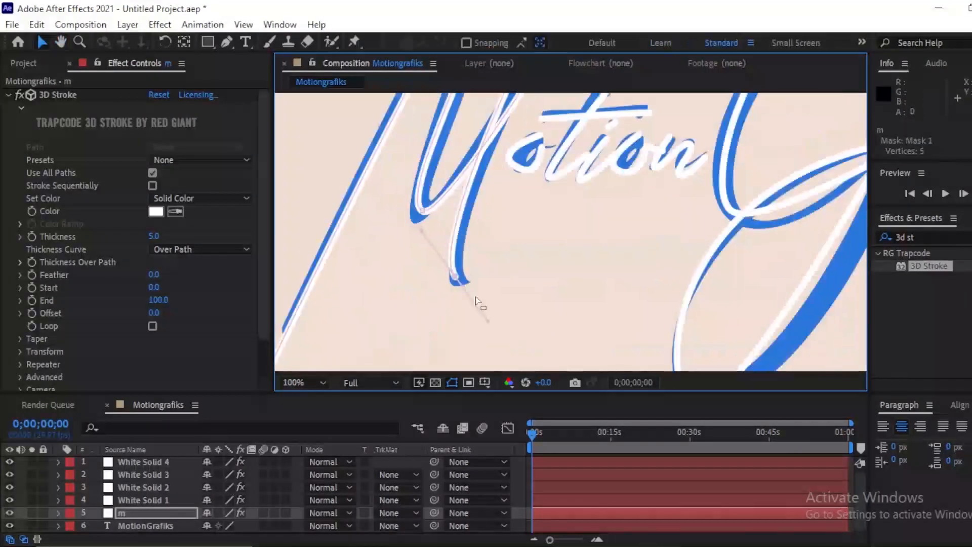
left_click_drag(539, 160, 478, 245)
- Try to refine the first o's path on White Solid 1 by adding a vertex on its right side
left_click(143, 500)
scroll(393, 230, "up", 1)
left_click(390, 219)
left_click(226, 42)
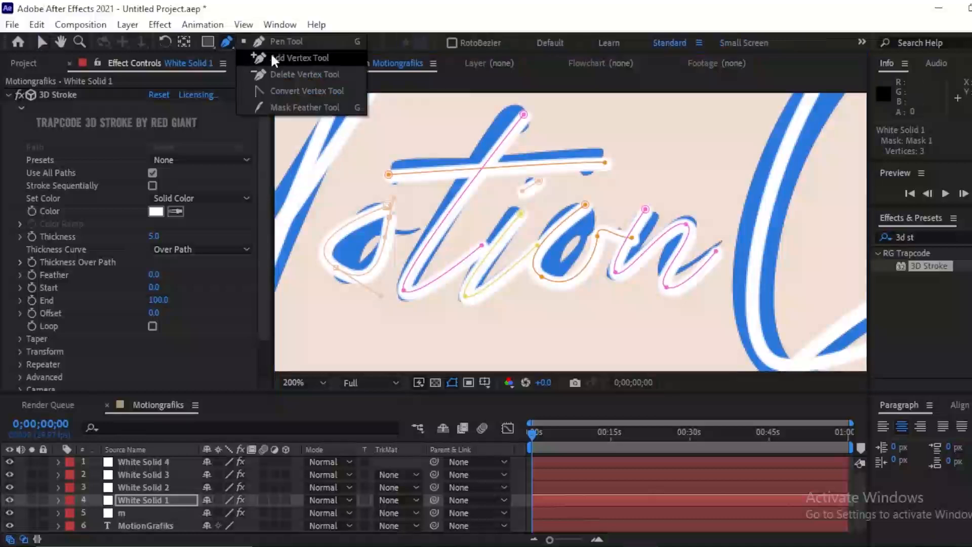
left_click(273, 58)
left_click(391, 219)
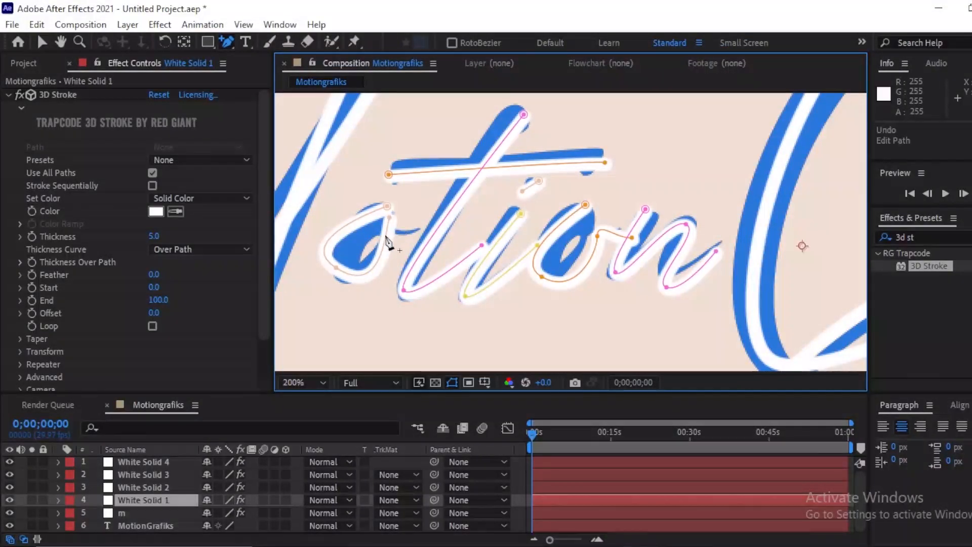
left_click_drag(398, 241, 416, 239)
key("ctrl+z")
- Reposition the end points of the t's crossbar and stem paths on White Solid 1 to center them on the blue letter
left_click(42, 42)
left_click(387, 206)
left_click_drag(389, 174, 399, 168)
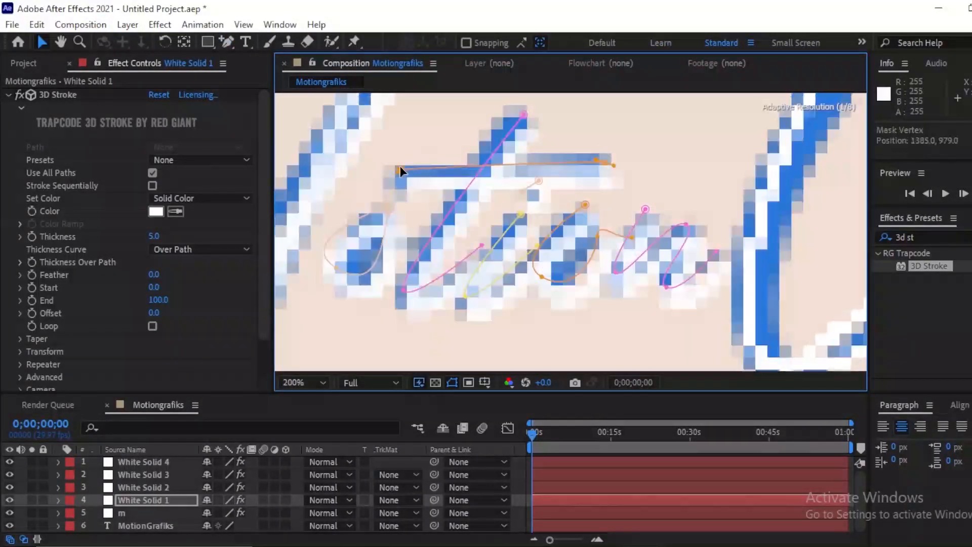
left_click_drag(605, 163, 598, 157)
left_click_drag(590, 156, 577, 154)
left_click_drag(523, 115, 514, 114)
left_click_drag(482, 245, 492, 249)
- Align the path points of the i, its dot and the second o in Motion with the blue lettering
left_click_drag(521, 214, 515, 214)
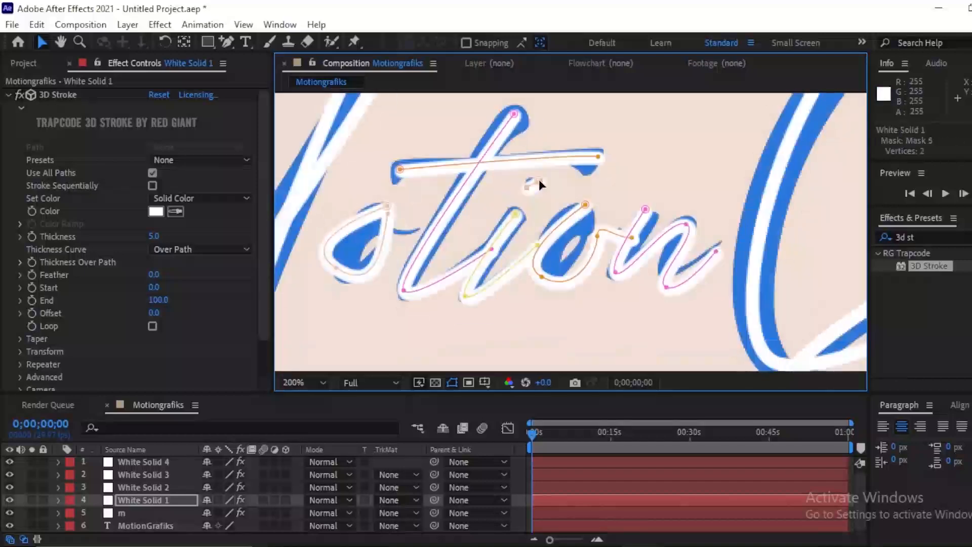
left_click_drag(539, 181, 532, 180)
left_click_drag(537, 246, 539, 246)
left_click_drag(586, 205, 579, 208)
left_click_drag(541, 277, 546, 269)
left_click_drag(598, 236, 580, 216)
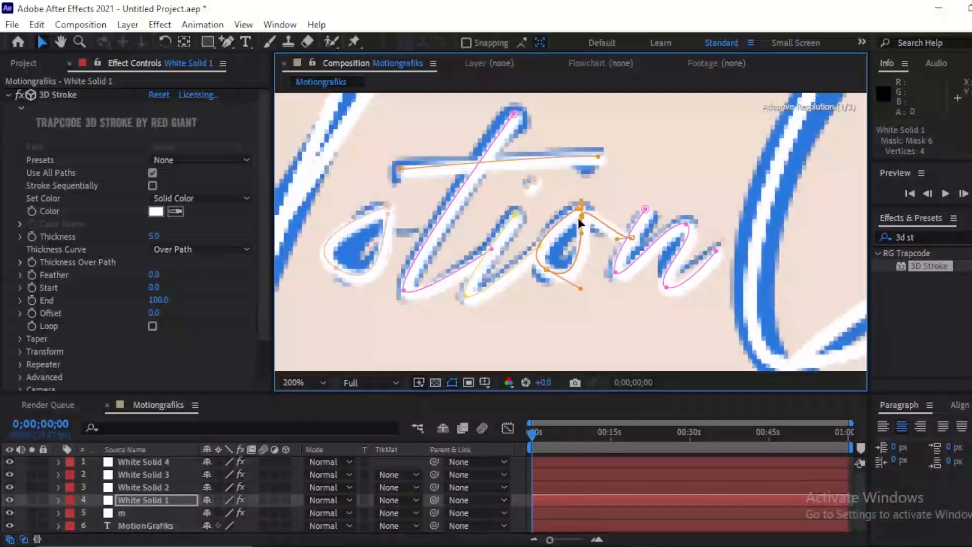
- Move the n's path points and handles on White Solid 1 to fit the blue letter
left_click_drag(632, 238, 649, 215)
left_click_drag(666, 287, 662, 273)
left_click_drag(716, 251, 684, 220)
left_click_drag(700, 234, 722, 247)
left_click_drag(622, 281, 624, 266)
- Reshape the G's upper arc path on White Solid 2 by adjusting its points and handles along the blue letter
key("space")
left_click_drag(745, 294, 562, 191)
scroll(562, 194, "down", 2)
left_click(143, 488)
left_click_drag(716, 159, 713, 142)
left_click_drag(716, 266, 733, 162)
scroll(593, 205, "up", 1)
left_click(581, 246)
left_click_drag(610, 253, 641, 282)
left_click_drag(731, 189, 733, 186)
scroll(658, 253, "down", 1)
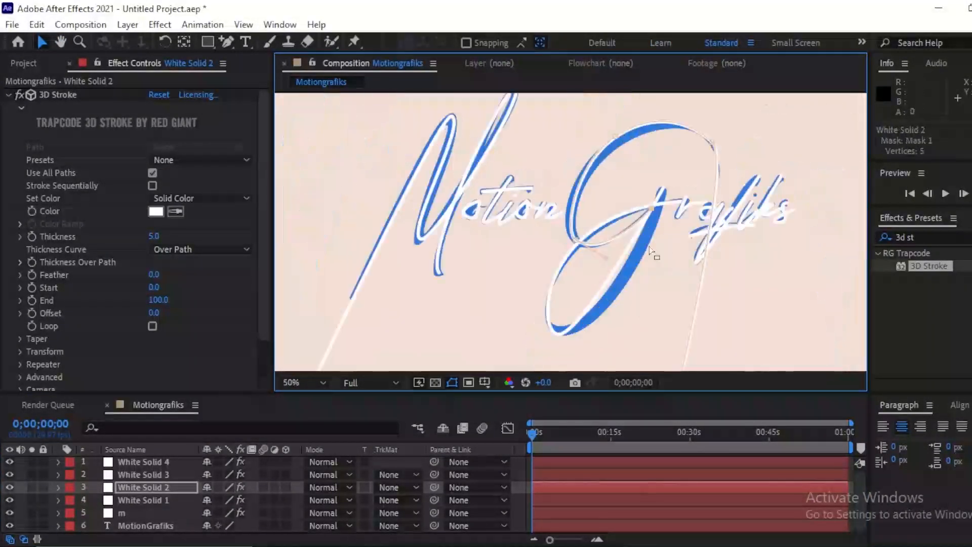
- Adjust the G's stem and lower loop path on White Solid 3 to follow the blue letter
left_click(143, 475)
scroll(711, 290, "up", 1)
key("space")
left_click_drag(712, 290, 649, 253)
left_click_drag(693, 103, 690, 108)
key("space")
left_click_drag(628, 243, 638, 176)
left_click(491, 329)
left_click_drag(567, 329, 603, 353)
- Align the r's path points on White Solid 4 with the blue letter after the G
key("space")
left_click_drag(596, 260, 521, 325)
left_click(602, 460)
scroll(562, 177, "up", 1)
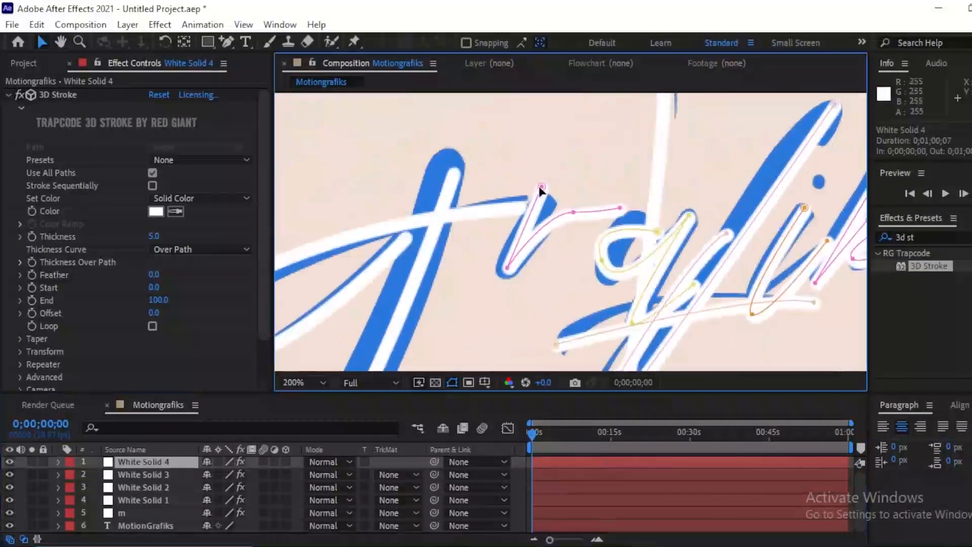
left_click(574, 212)
left_click_drag(599, 215, 604, 219)
- Reposition the a's path points on White Solid 4 so its bowl and stem follow the blue letter
left_click_drag(657, 232, 643, 219)
left_click_drag(602, 260, 603, 265)
left_click_drag(688, 215, 648, 225)
mouse_move(689, 219)
left_mouse_down()
mouse_move(660, 232)
mouse_move(686, 221)
left_mouse_up()
left_click_drag(632, 323, 633, 321)
left_click_drag(646, 224, 648, 220)
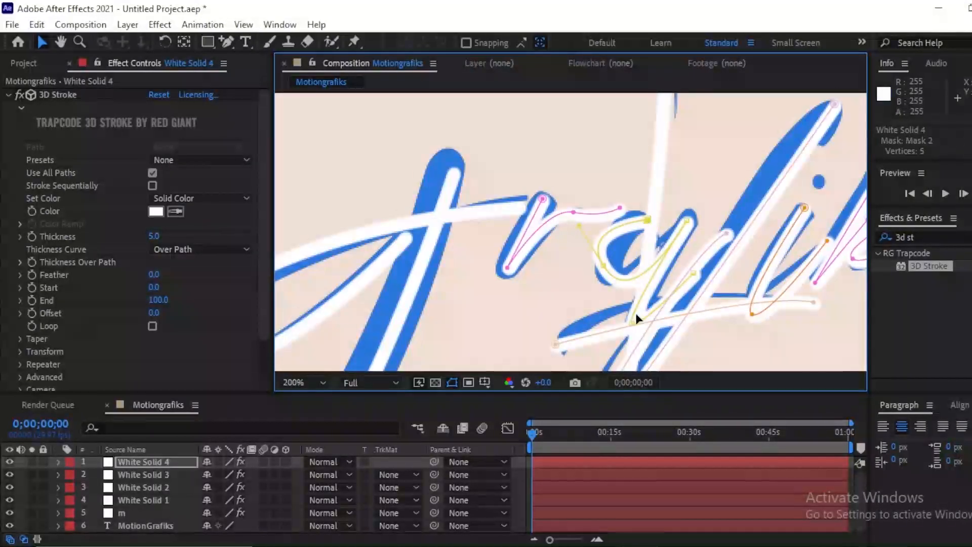
- Adjust the end points and curve handle of the f's crossbar path on White Solid 4 to follow the blue lettering
mouse_move(663, 304)
left_mouse_down()
mouse_move(597, 249)
mouse_move(634, 250)
left_mouse_up()
left_click_drag(745, 243, 736, 241)
double_click(743, 240)
double_click(749, 315)
left_click_drag(486, 280, 496, 283)
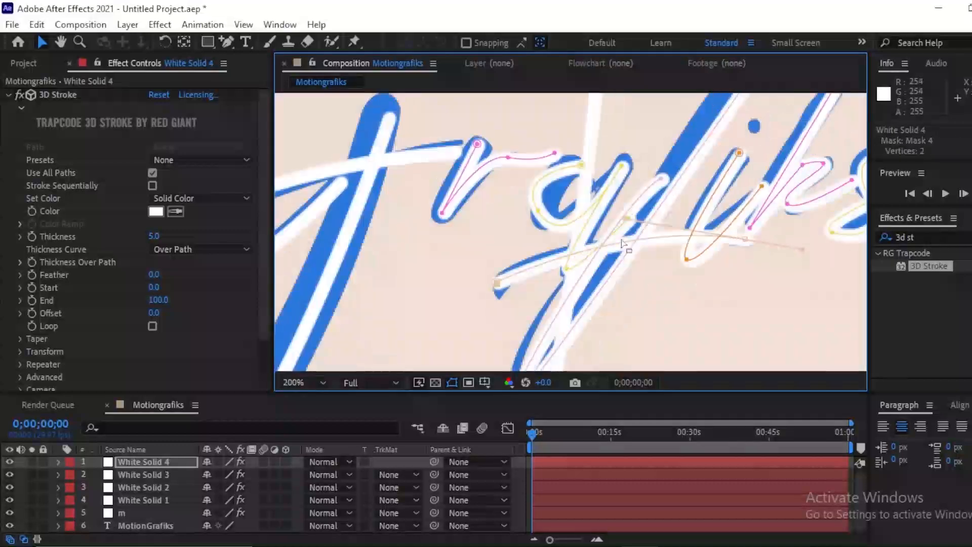
left_click_drag(628, 219, 608, 214)
left_click_drag(755, 276, 731, 314)
- Reposition the points and handles of the f's stem and lower tail path on White Solid 4 to match the blue letter
left_click(639, 217)
left_click_drag(710, 131, 677, 199)
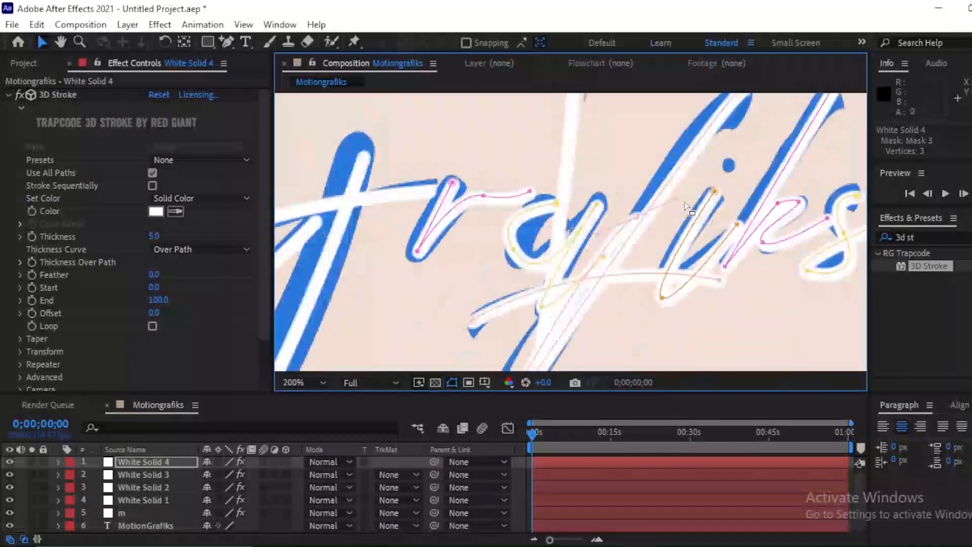
left_click_drag(582, 324, 597, 214)
left_click_drag(528, 310, 508, 325)
left_click_drag(537, 276, 556, 264)
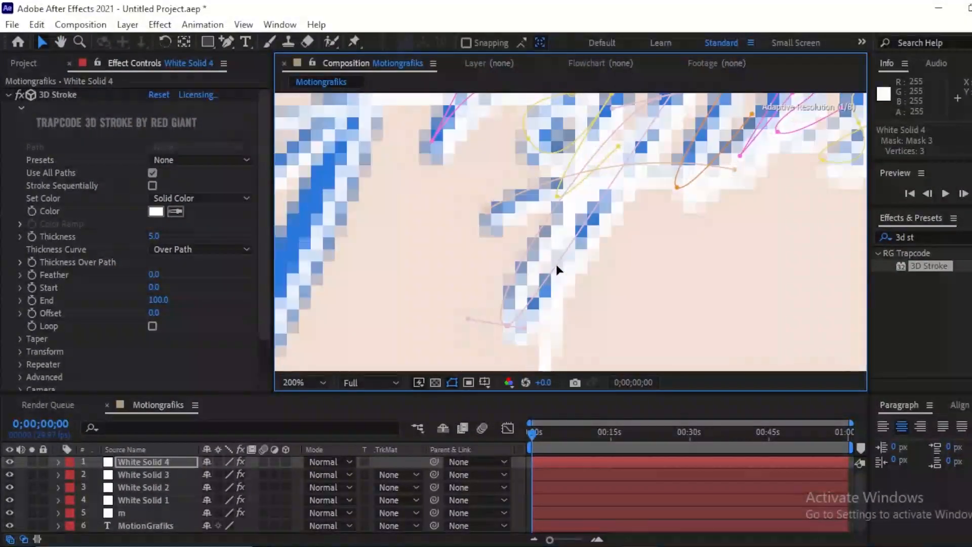
left_click_drag(602, 151, 555, 248)
left_click_drag(627, 193, 623, 190)
left_click_drag(653, 197, 620, 263)
left_click_drag(595, 350, 598, 332)
left_click_drag(670, 277, 676, 275)
- Align the k's path points and the upper end of the s path on White Solid 4 with the blue letters
left_click(660, 319)
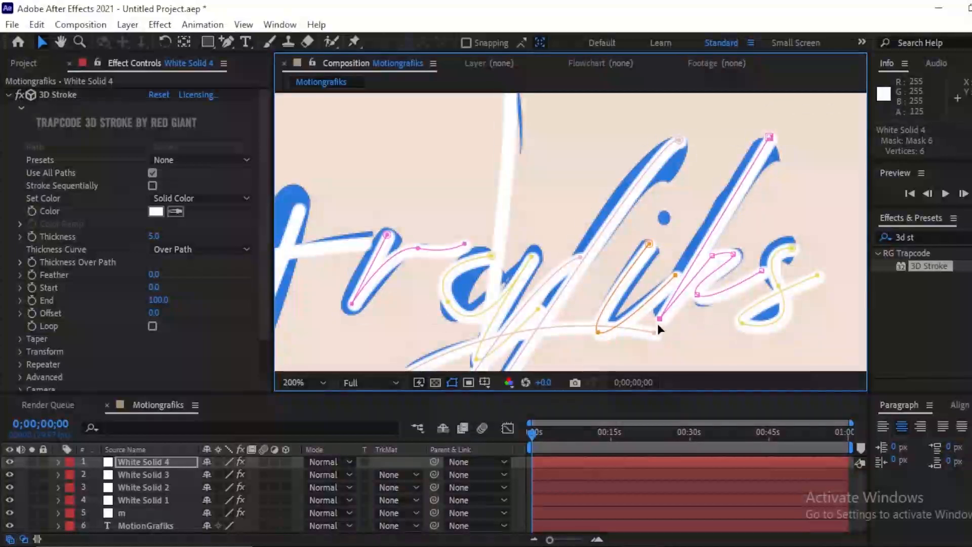
left_click_drag(659, 319, 663, 305)
double_click(663, 305)
left_click_drag(711, 255, 707, 255)
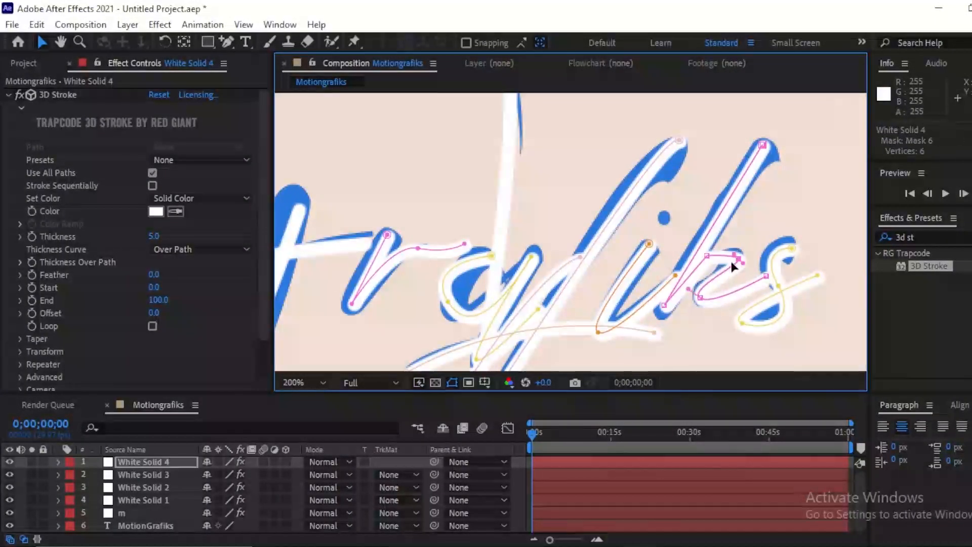
left_click(772, 275)
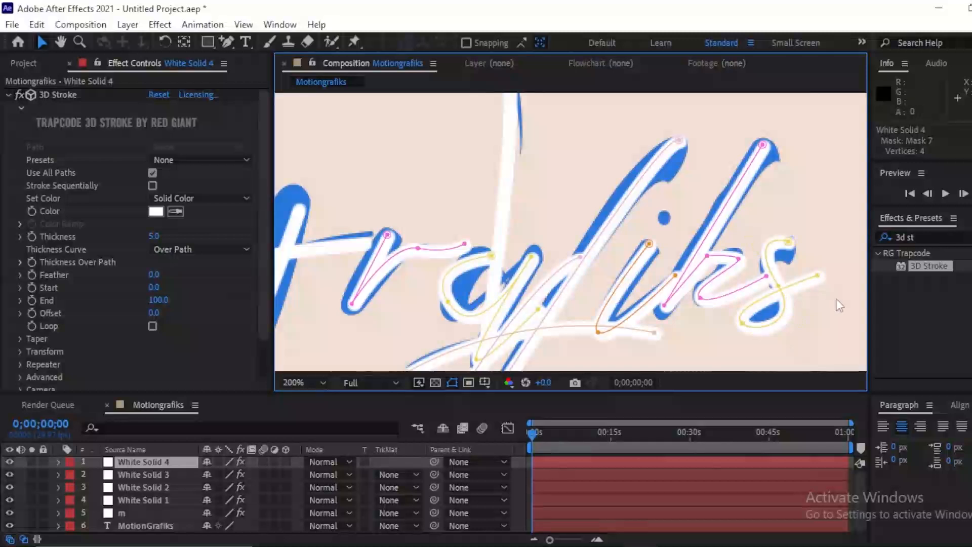
- Hide the MotionGrafiks text layer and check the traced white strokes across the whole composition
scroll(658, 210, "down", 5)
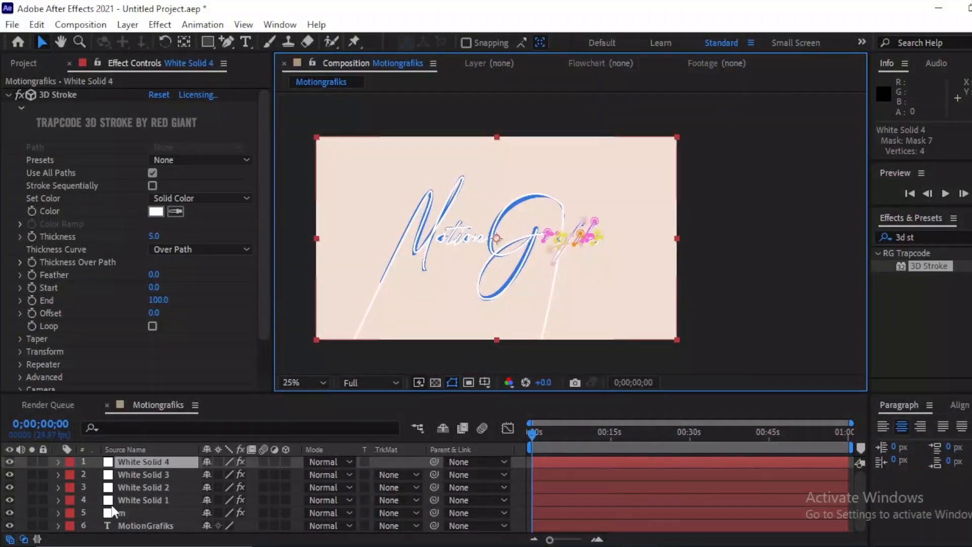
left_click(10, 525)
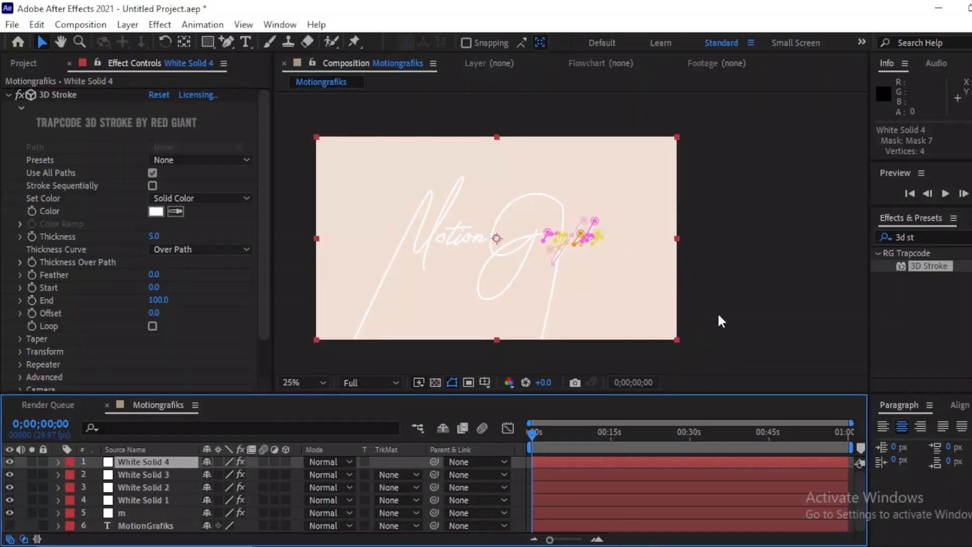
scroll(722, 324, "down", 3)
scroll(718, 324, "up", 6)
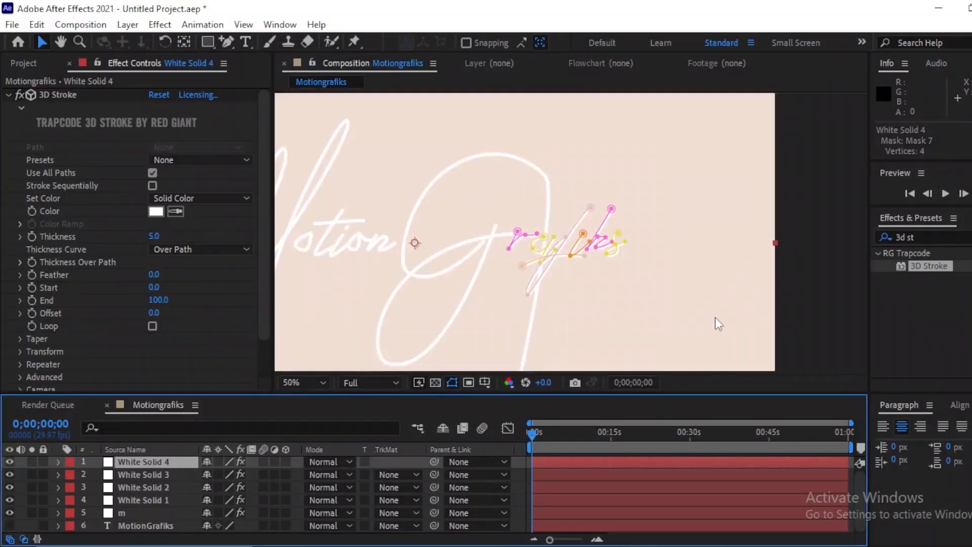
scroll(719, 324, "down", 2)
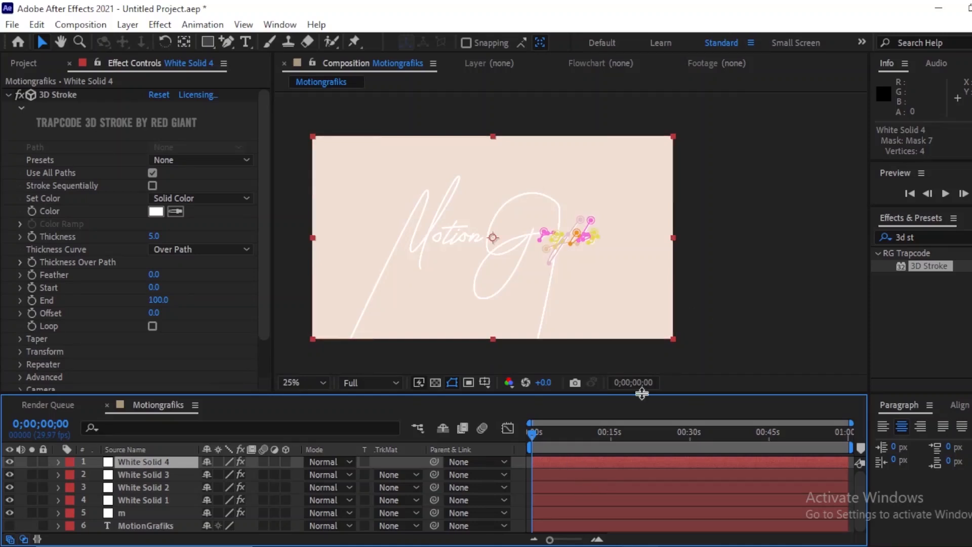
left_click(788, 298)
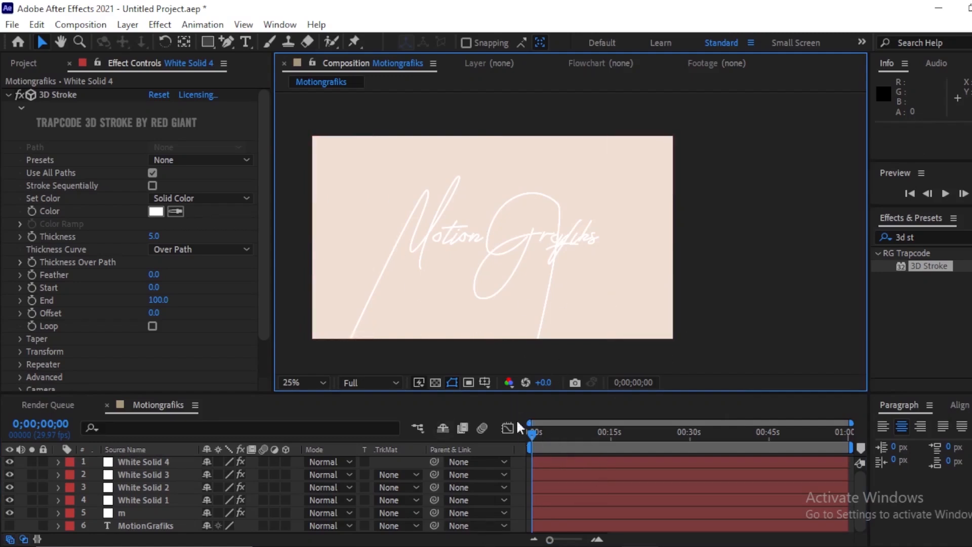
key("ctrl+z")
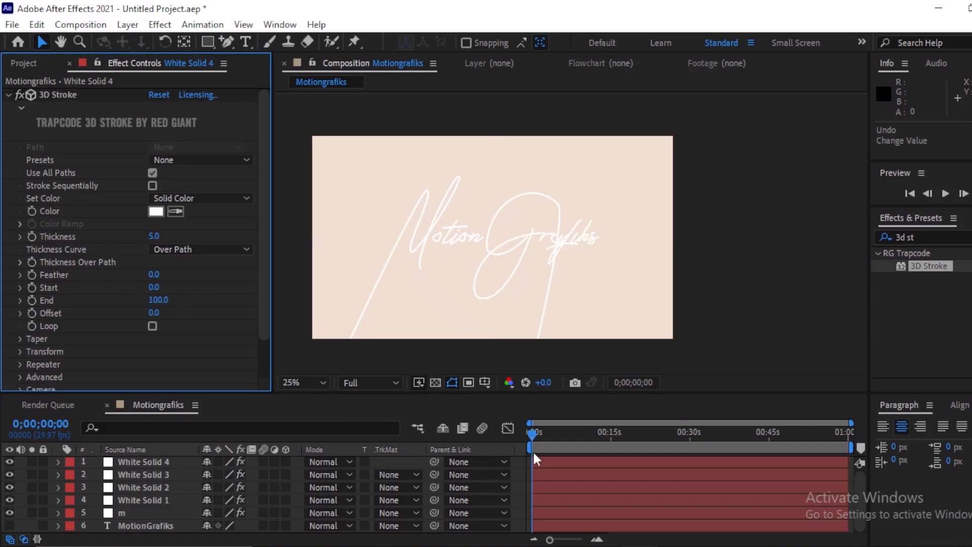
- Set the 3D Stroke color of layer m to near-black 120F0F
left_click(548, 512)
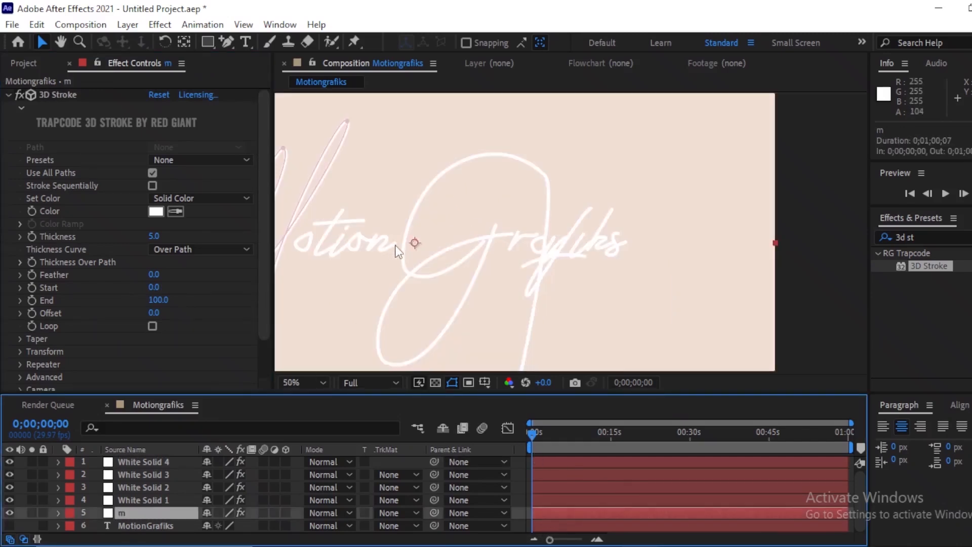
key("space")
left_click_drag(384, 236, 653, 196)
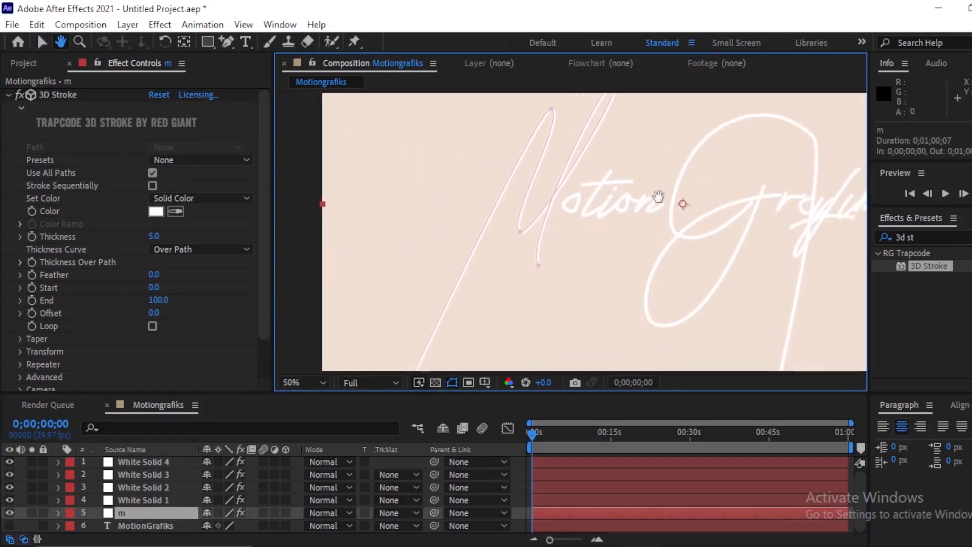
left_click(157, 211)
left_click_drag(720, 246, 685, 334)
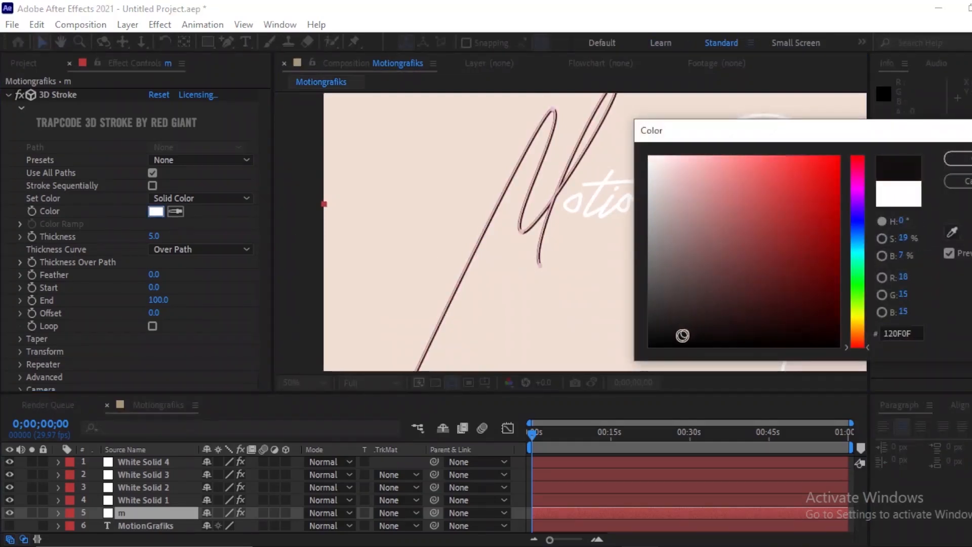
left_click(958, 159)
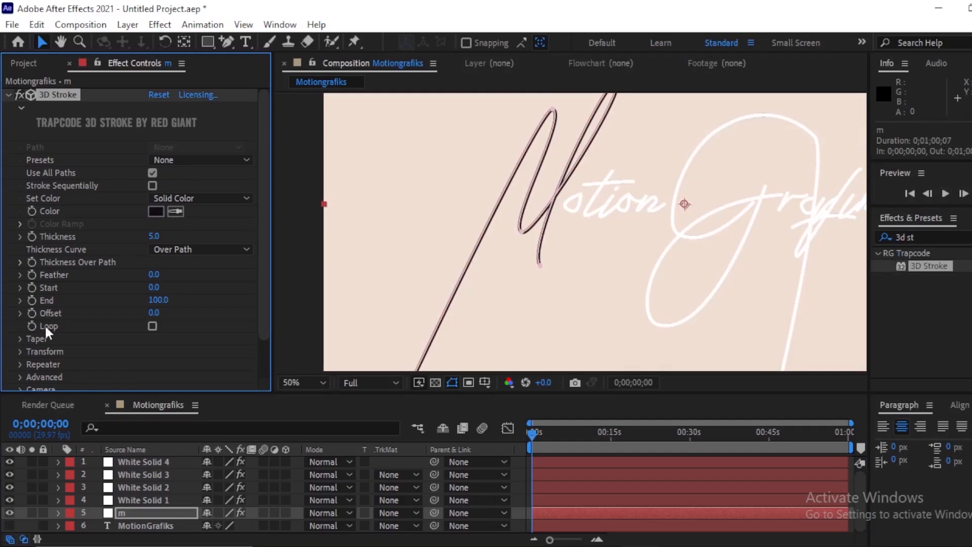
- Enable Taper on layer m's 3D Stroke with an End Thickness of 20, and hide the mask outlines in the viewer
left_click(20, 338)
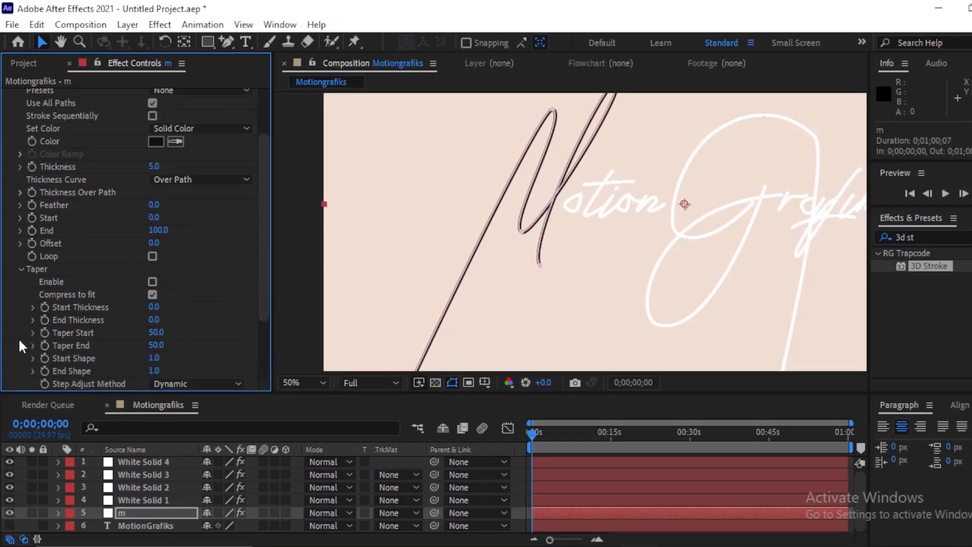
left_click(152, 281)
left_click(478, 315)
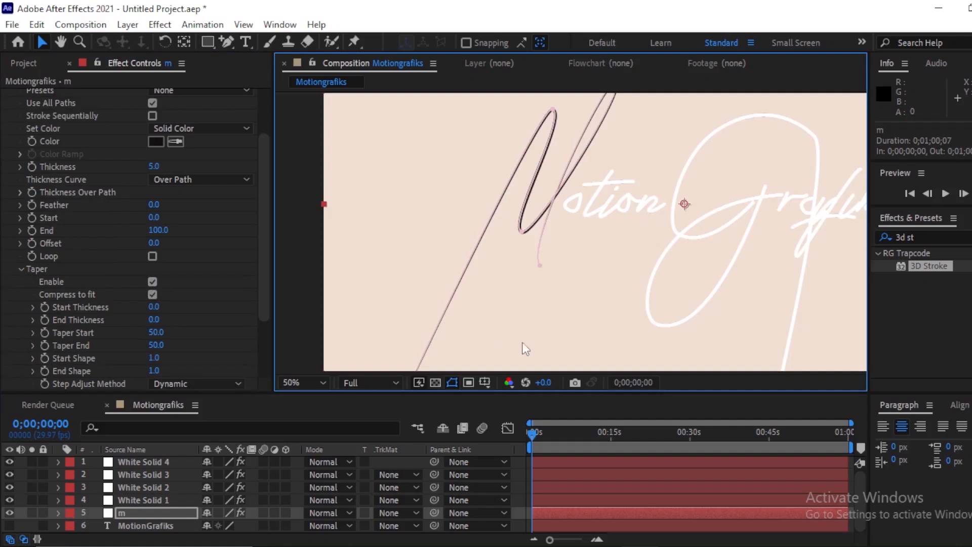
left_click(452, 382)
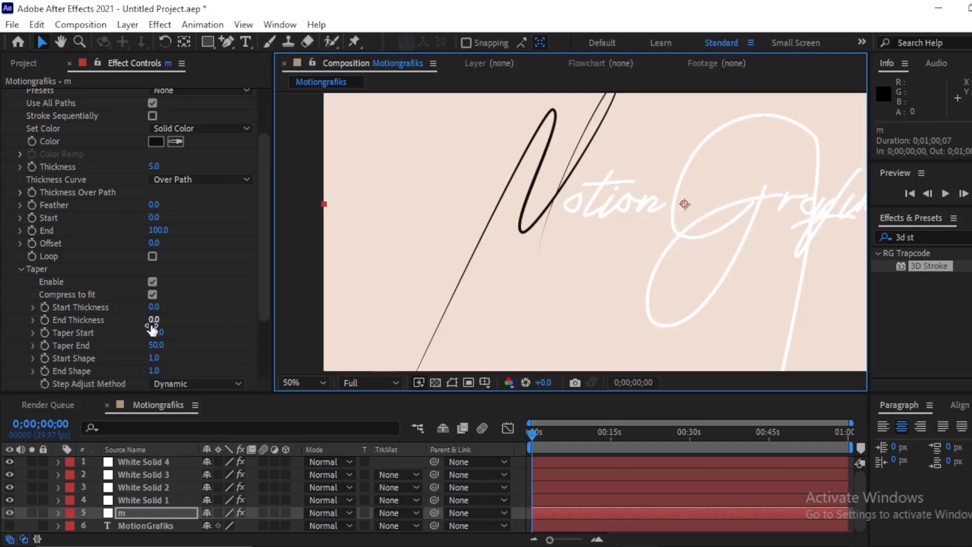
mouse_move(152, 320)
left_mouse_down()
mouse_move(191, 327)
mouse_move(175, 328)
left_mouse_up()
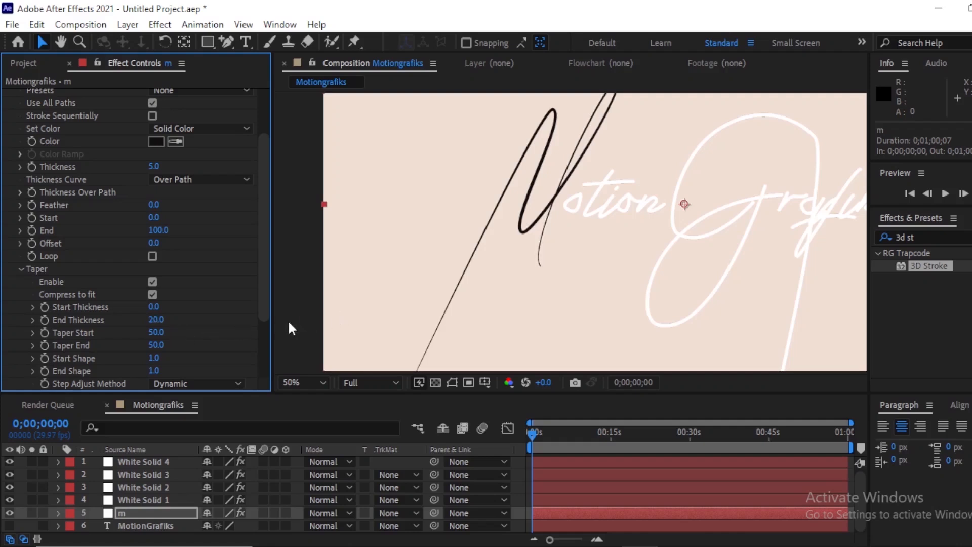
- Enable Taper in the 3D Stroke effects of White Solid 1 and White Solid 2
left_click(566, 501)
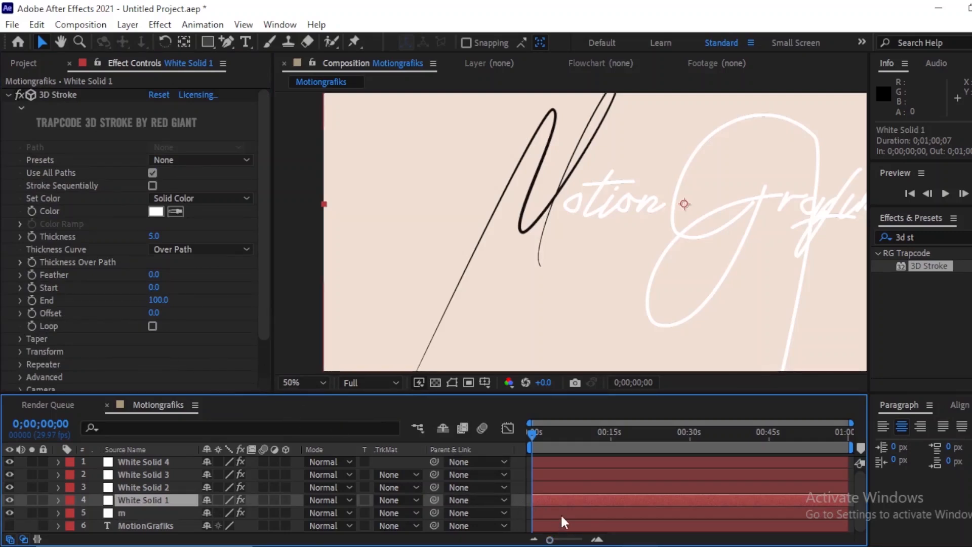
left_click(21, 338)
left_click(151, 281)
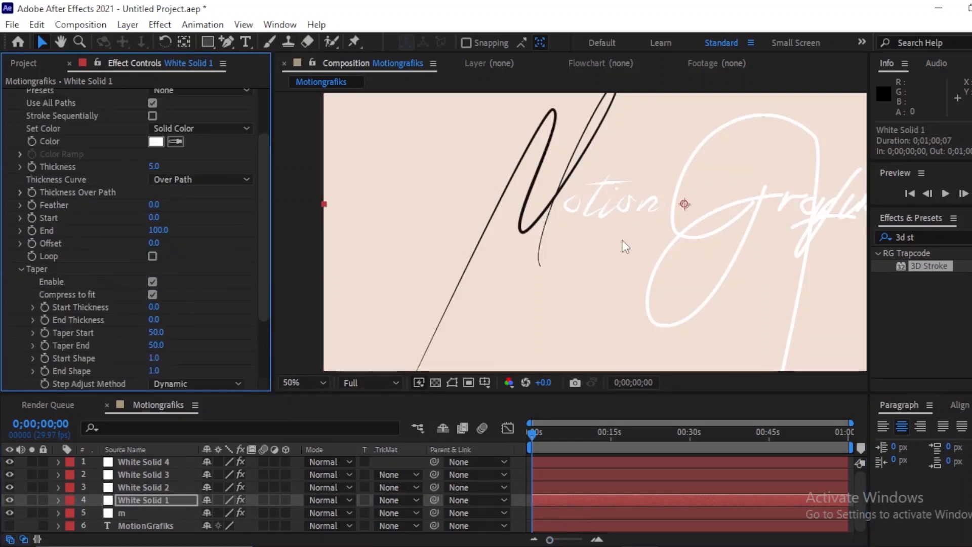
left_click(571, 488)
left_click(21, 338)
scroll(211, 350, "down", 3)
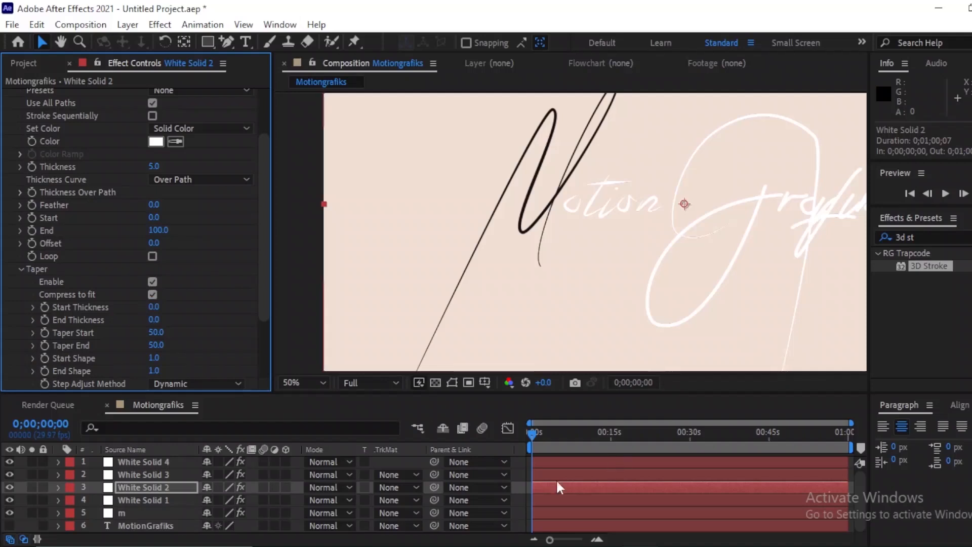
- Enable Taper on White Solid 3's 3D Stroke and set its Start Thickness to 100
left_click(167, 475)
left_click(21, 339)
scroll(152, 338, "down", 3)
left_click(152, 282)
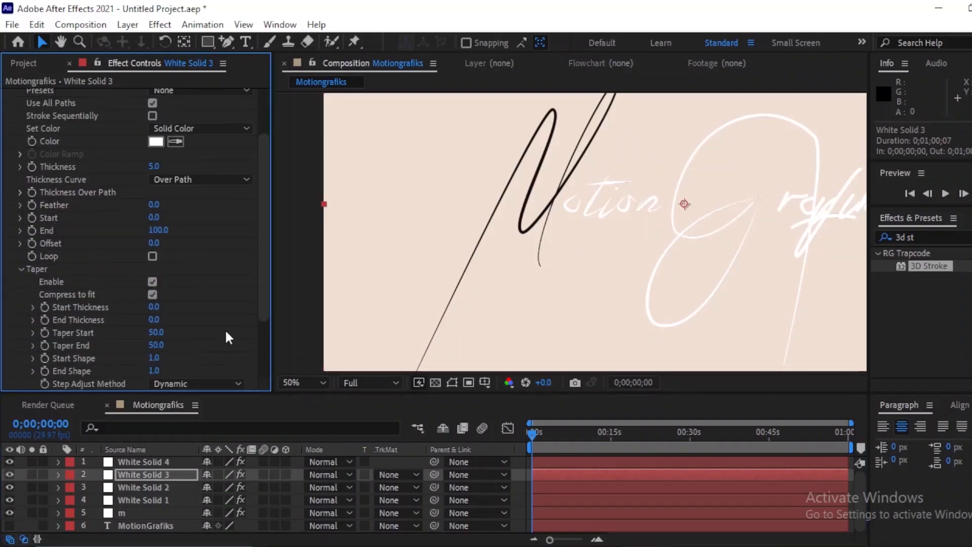
left_click_drag(154, 312, 233, 309)
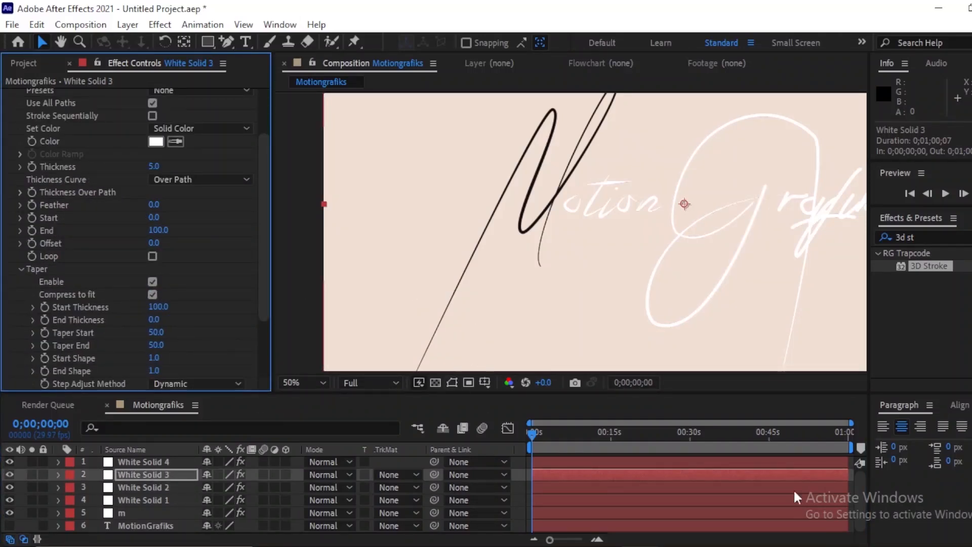
- Enable Taper on White Solid 4's 3D Stroke and set its Start Thickness to 39
left_click(548, 513)
left_click(21, 338)
left_click(144, 462)
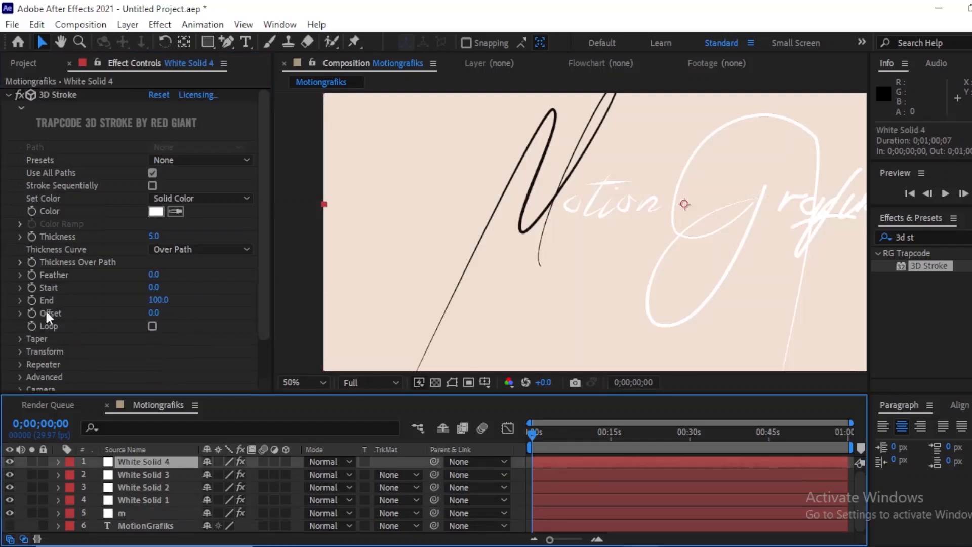
left_click(21, 338)
scroll(127, 324, "down", 3)
left_click(152, 282)
key("comma")
left_click_drag(162, 309, 191, 317)
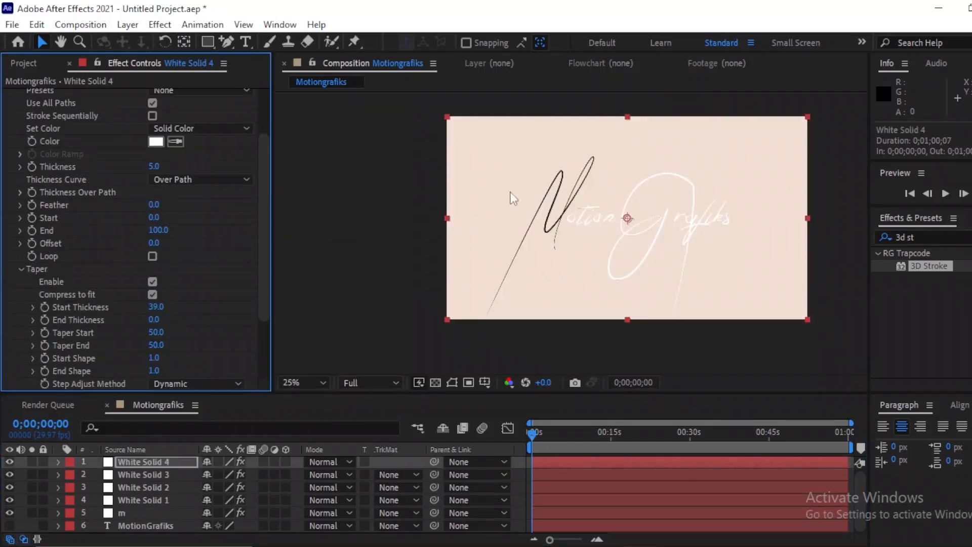
- Try lowering the 3D Stroke End value of layer m to 72 to preview the write-on, and restore it to 100
left_click(551, 523)
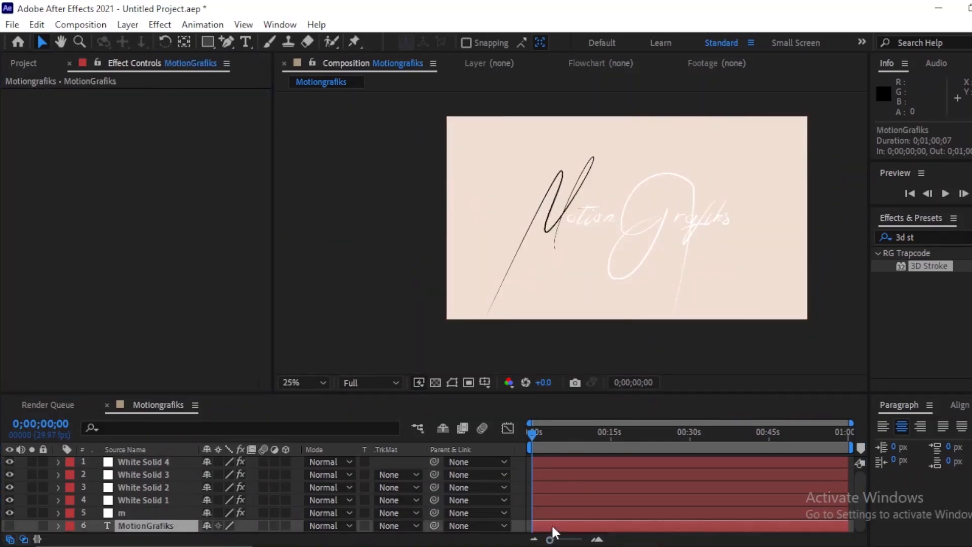
left_click(552, 513)
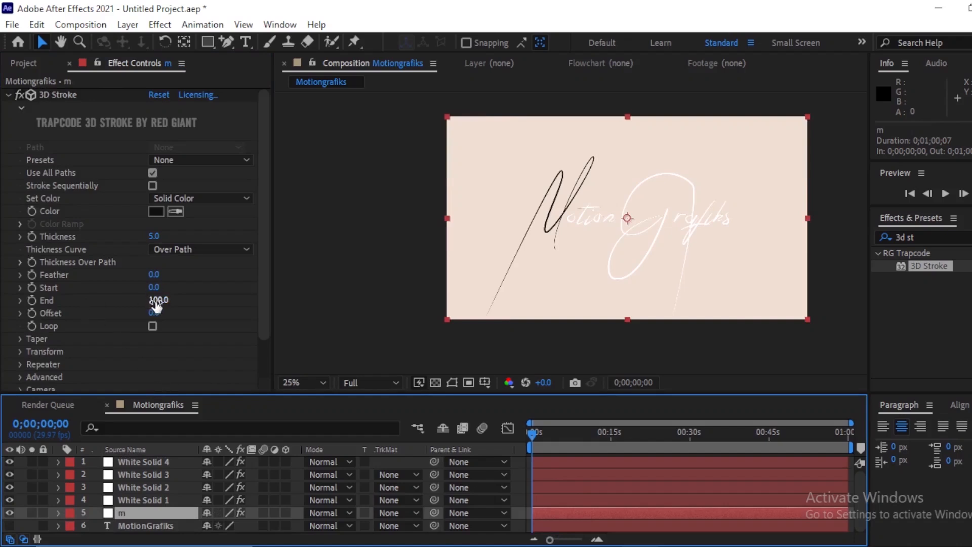
mouse_move(156, 300)
left_mouse_down()
mouse_move(98, 302)
mouse_move(70, 316)
mouse_move(154, 310)
mouse_move(77, 326)
mouse_move(130, 327)
left_mouse_up()
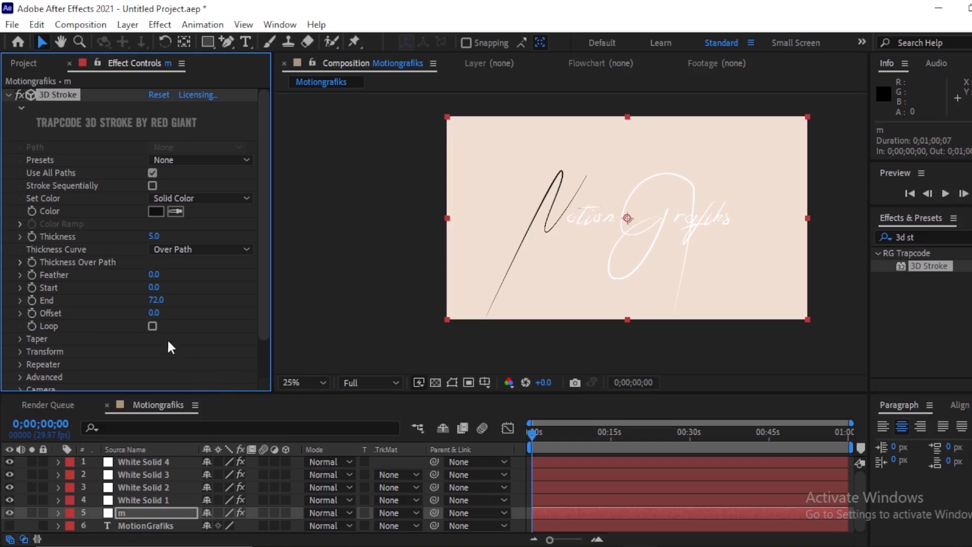
left_click(155, 299)
type("100")
key("Return")
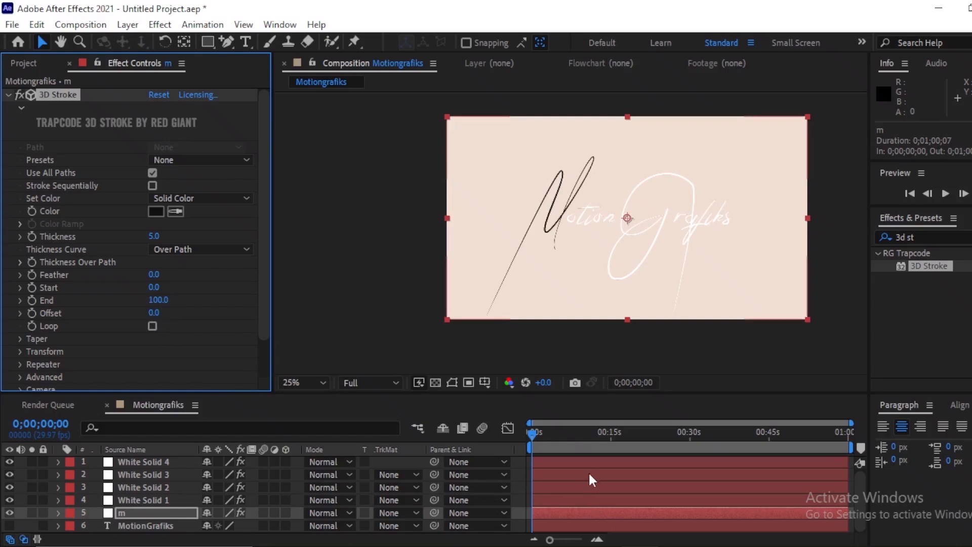
- Add an End keyframe of 100 at 0;00;01;00 to layer m's 3D Stroke
key("equal")
key("equal")
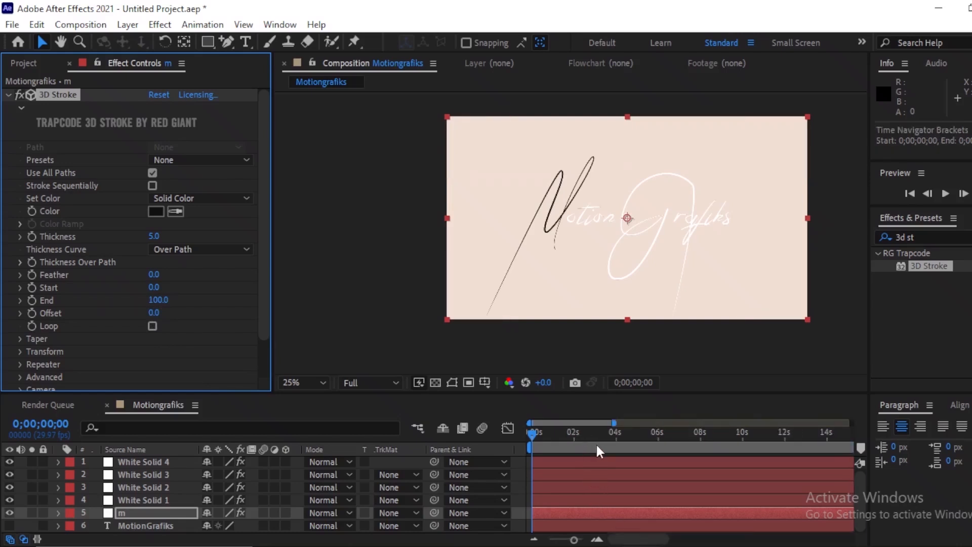
key("equal")
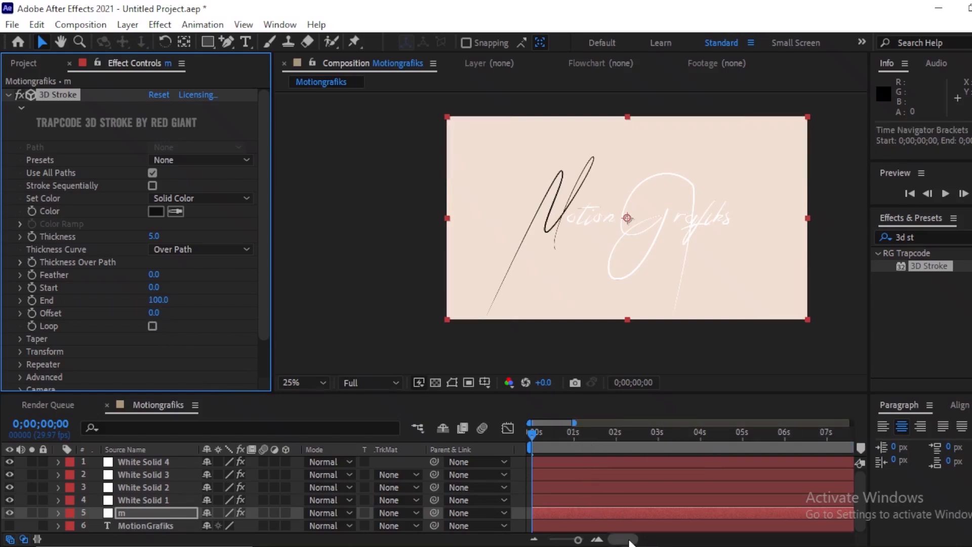
left_click(630, 543)
left_click_drag(582, 435, 575, 448)
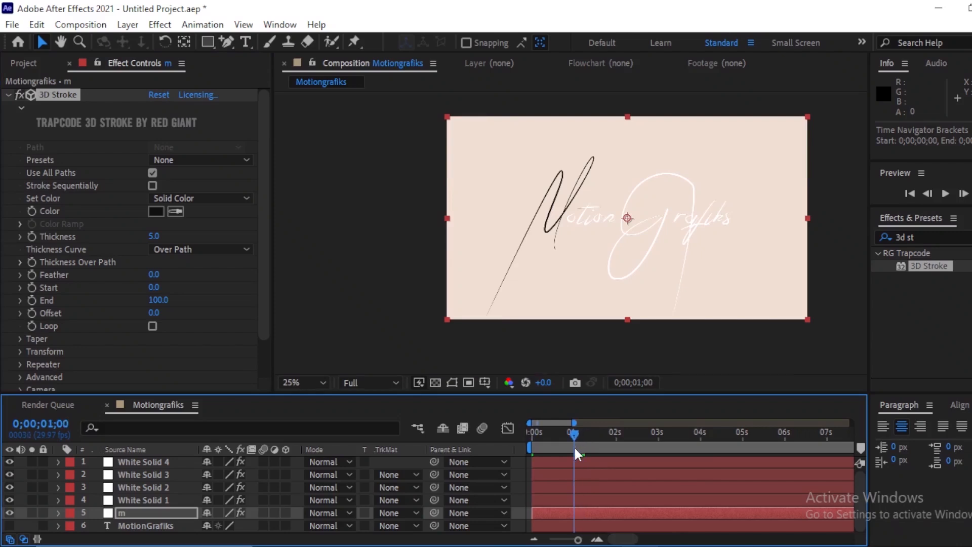
left_click(580, 510)
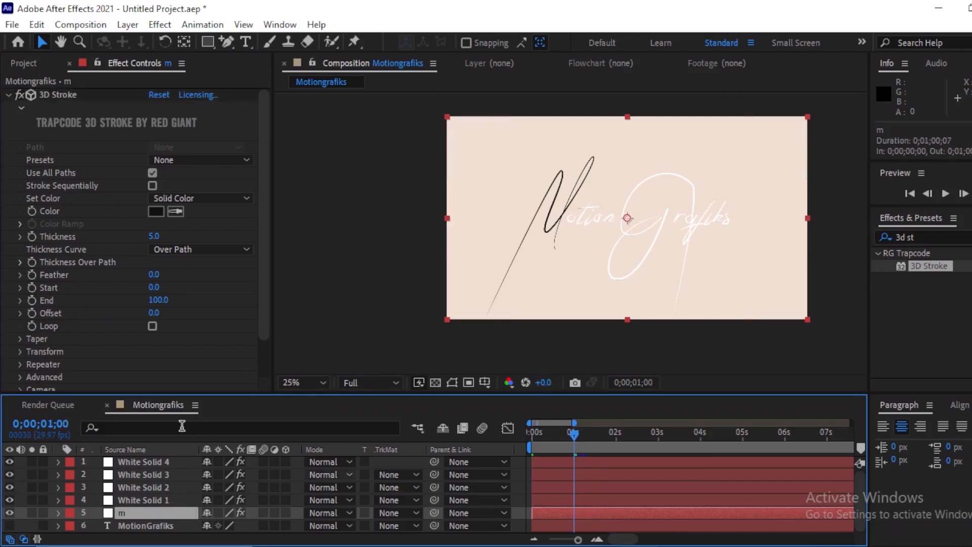
left_click(32, 299)
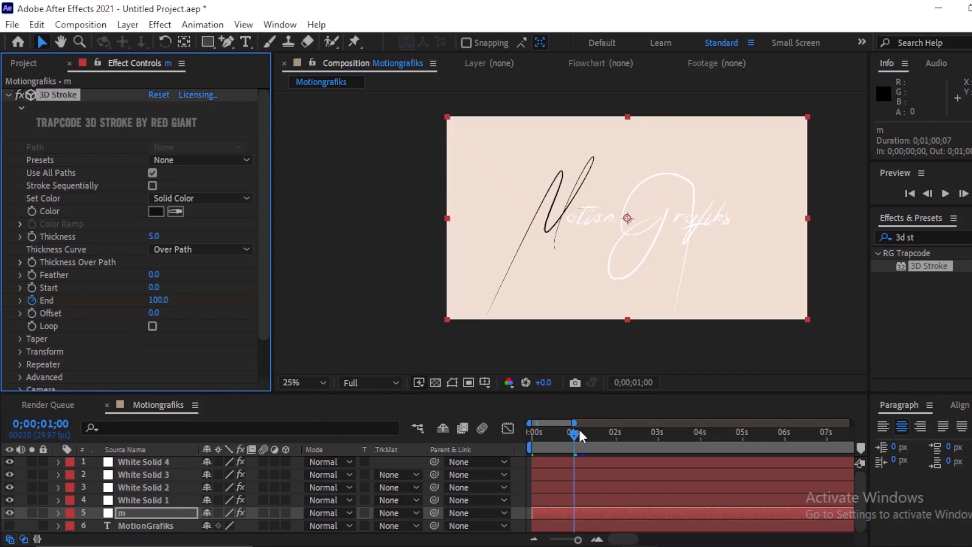
- Set layer m's 3D Stroke End to 0 at 0;00;00;00 and reveal the layer's keyframes in the timeline
left_click_drag(573, 427, 402, 439)
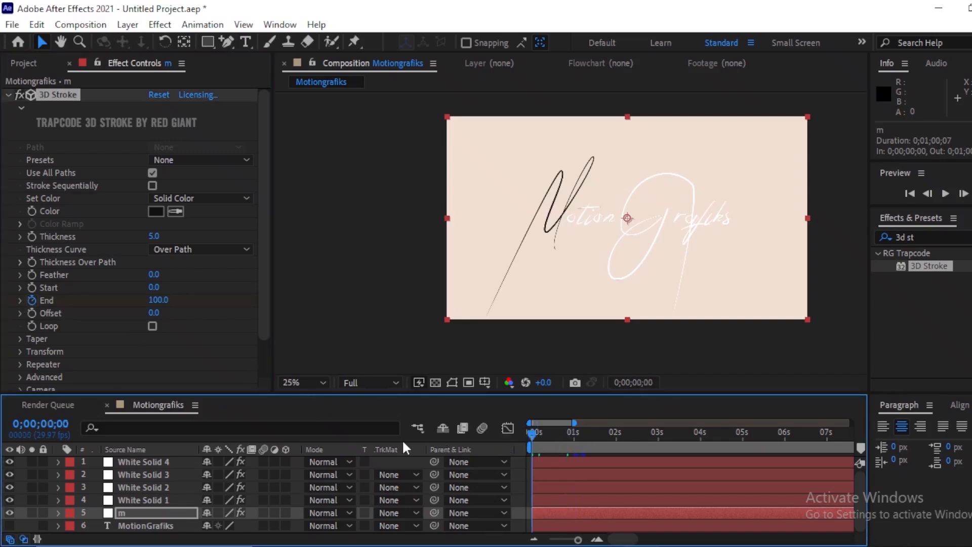
left_click_drag(158, 303, 61, 333)
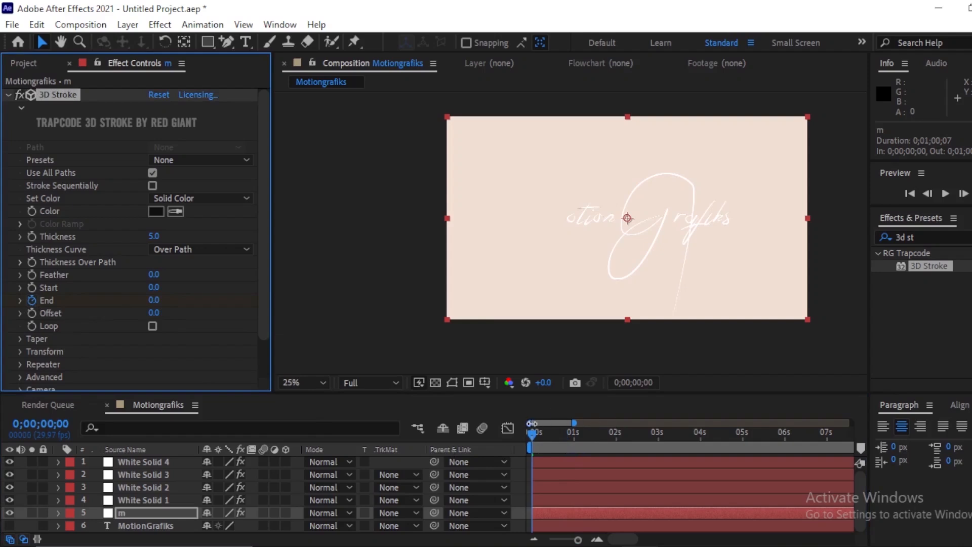
mouse_move(530, 435)
left_mouse_down()
mouse_move(608, 439)
mouse_move(555, 442)
mouse_move(577, 442)
left_mouse_up()
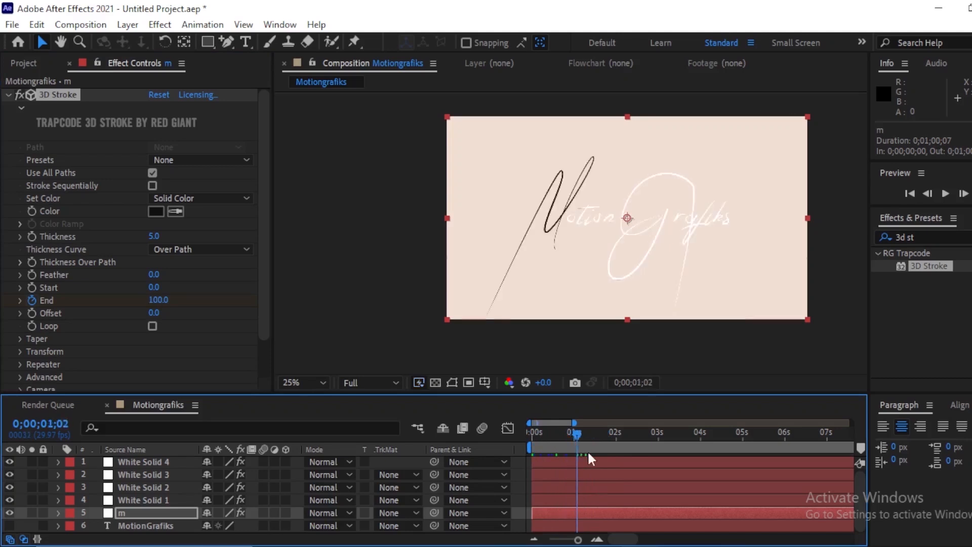
key("u")
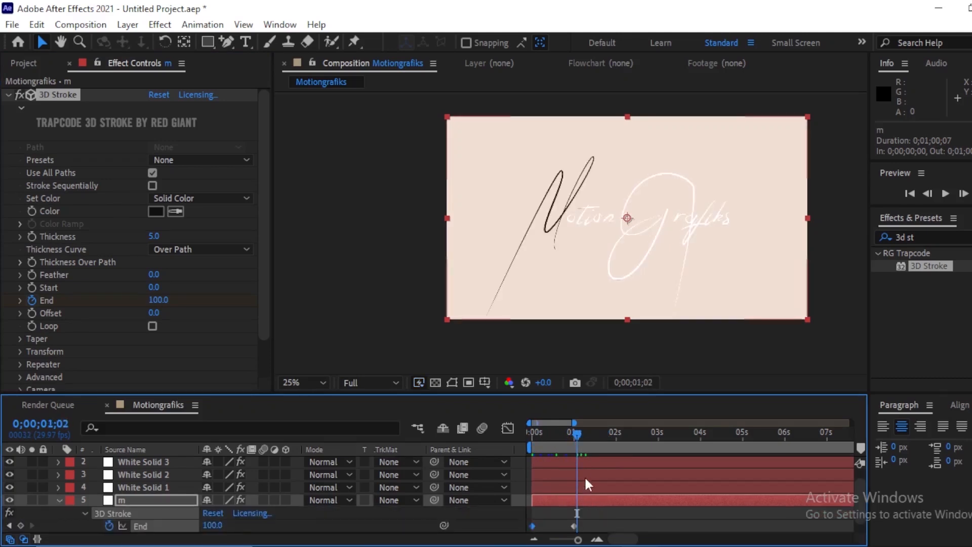
- Keyframe layer m's 3D Stroke Start at 0 on 0;00;01;00 and at 16 on 0;00;01;29
left_click_drag(572, 448, 574, 444)
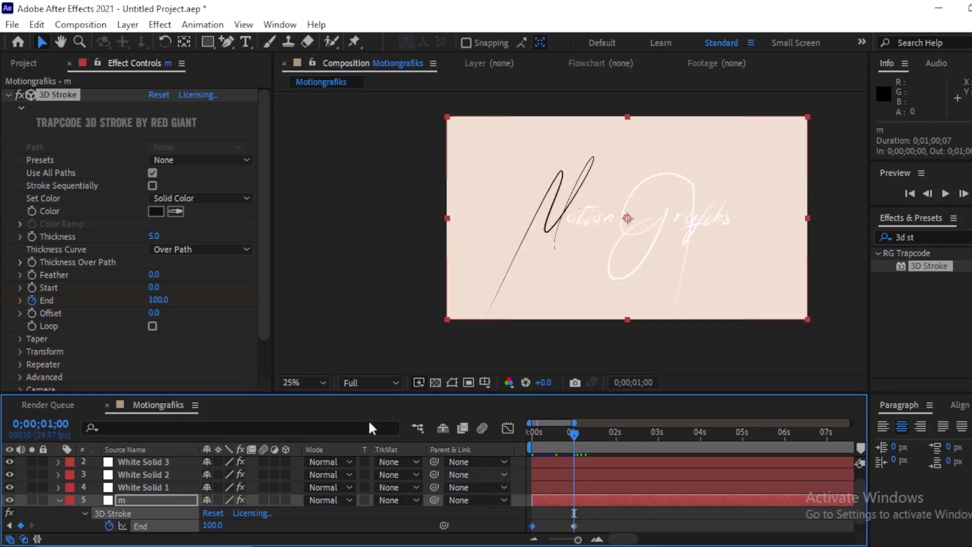
left_click(30, 286)
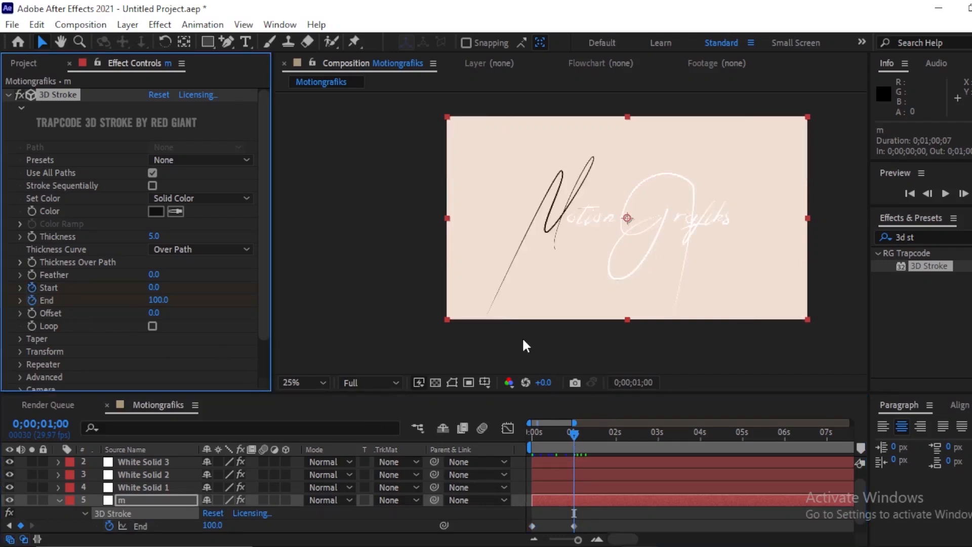
left_click_drag(575, 432, 617, 445)
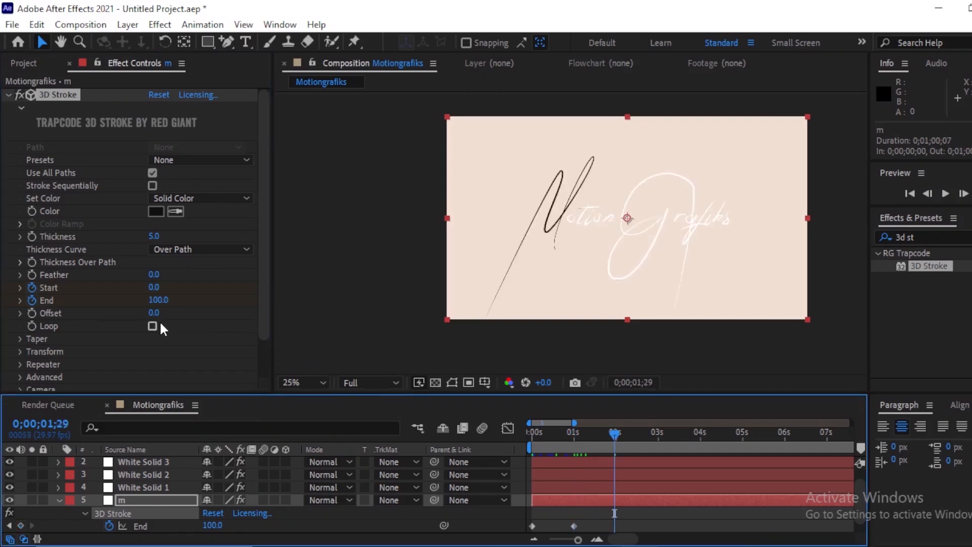
left_click_drag(153, 287, 159, 287)
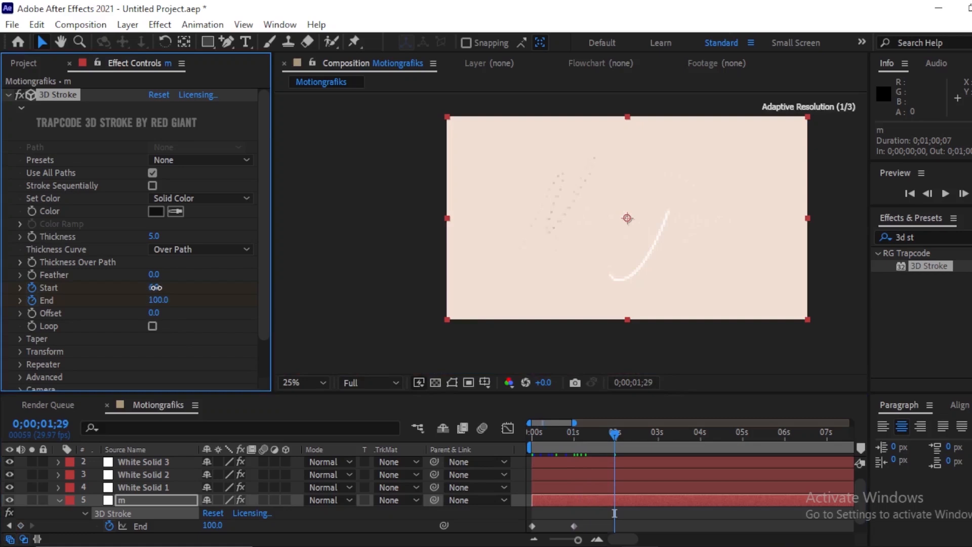
left_click_drag(154, 287, 162, 287)
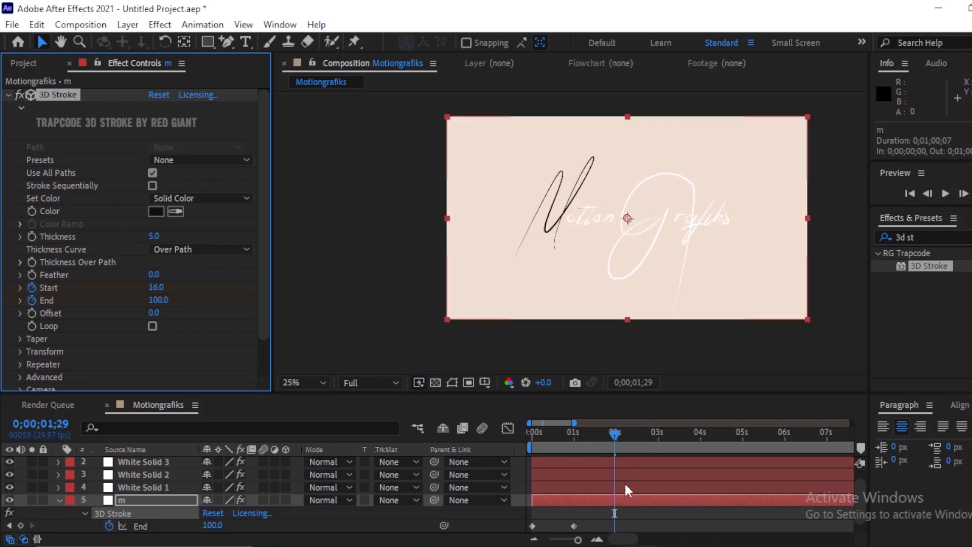
left_click(625, 499)
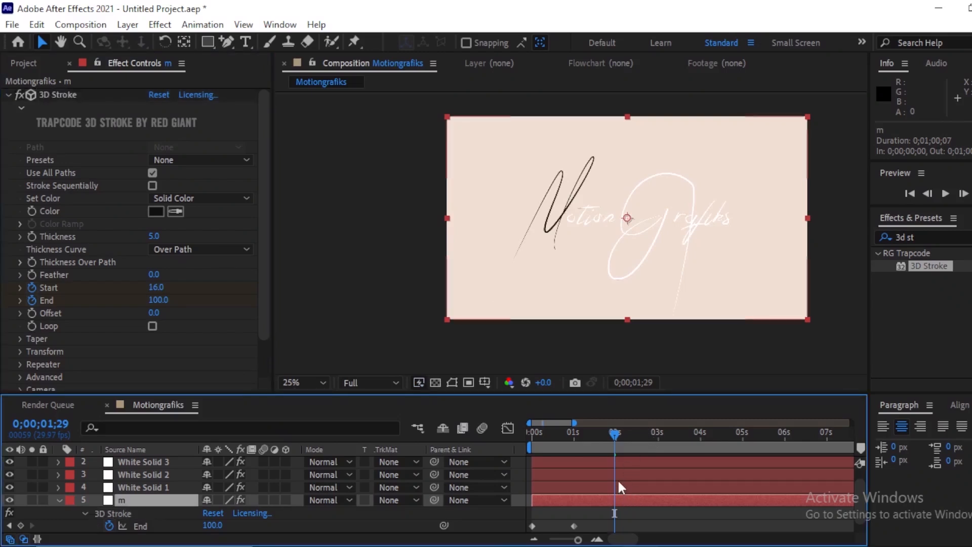
- Play the write-on animation from the beginning and lower the composition's preview resolution to Quarter
left_click_drag(615, 431, 518, 442)
key("space")
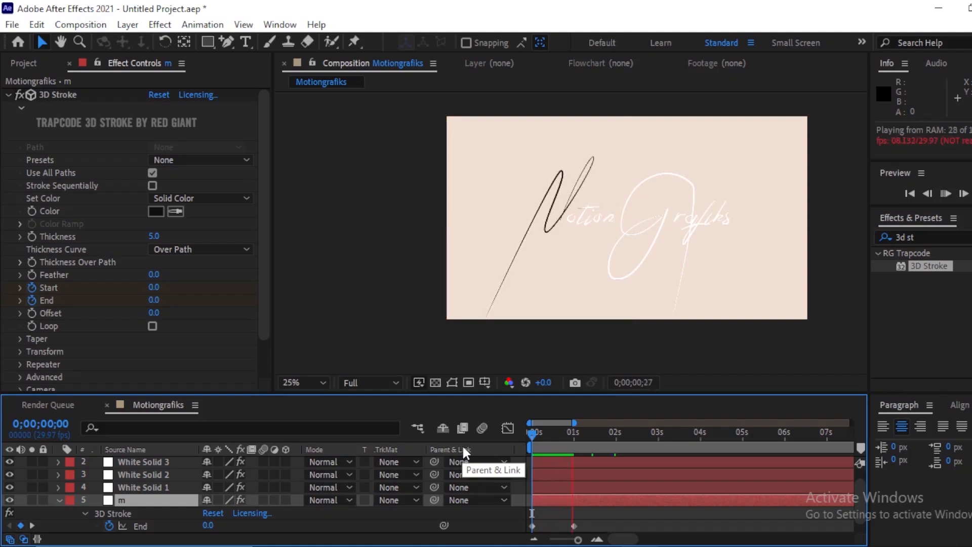
key("space")
left_click(356, 381)
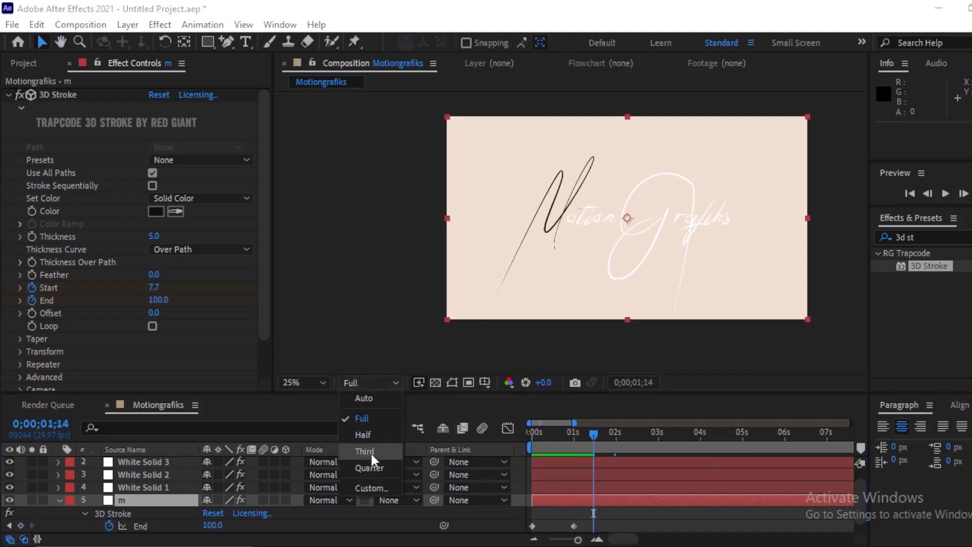
left_click(371, 463)
- Replay layer m's stroke animation from the first frame at the reduced resolution
left_click_drag(589, 435, 439, 436)
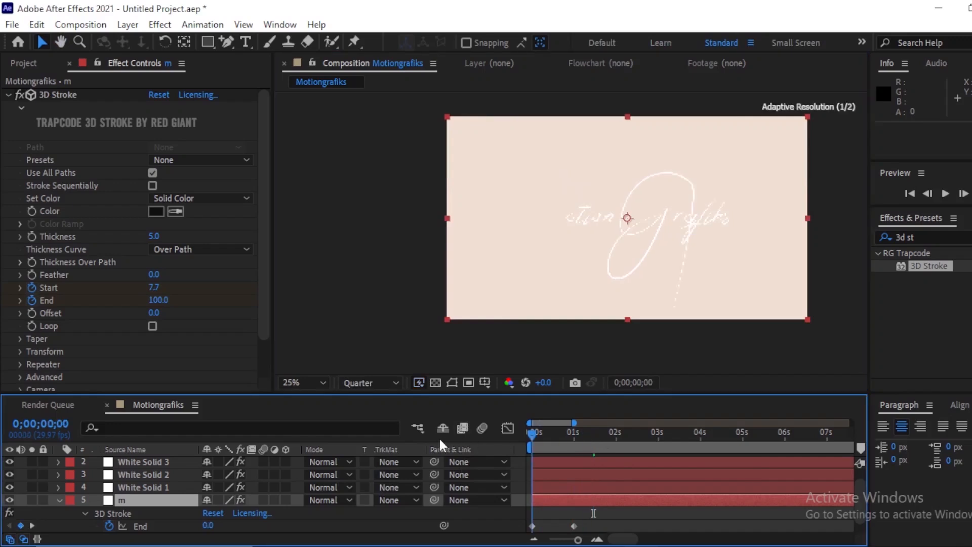
key("space")
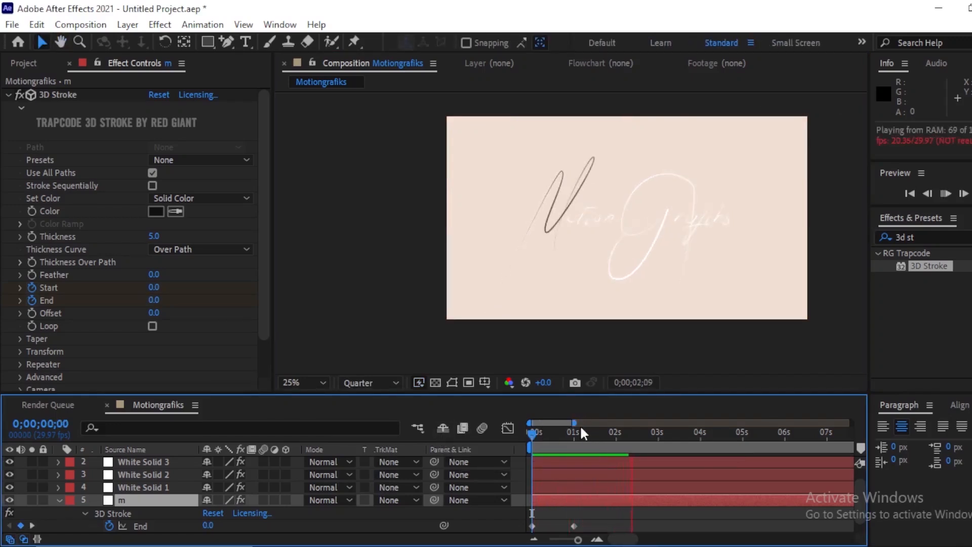
key("space")
key("space")
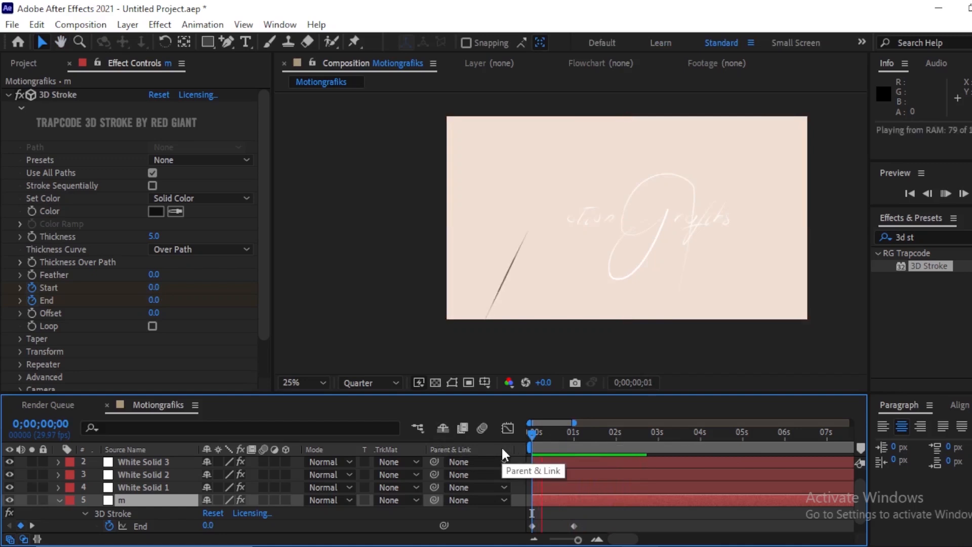
key("space")
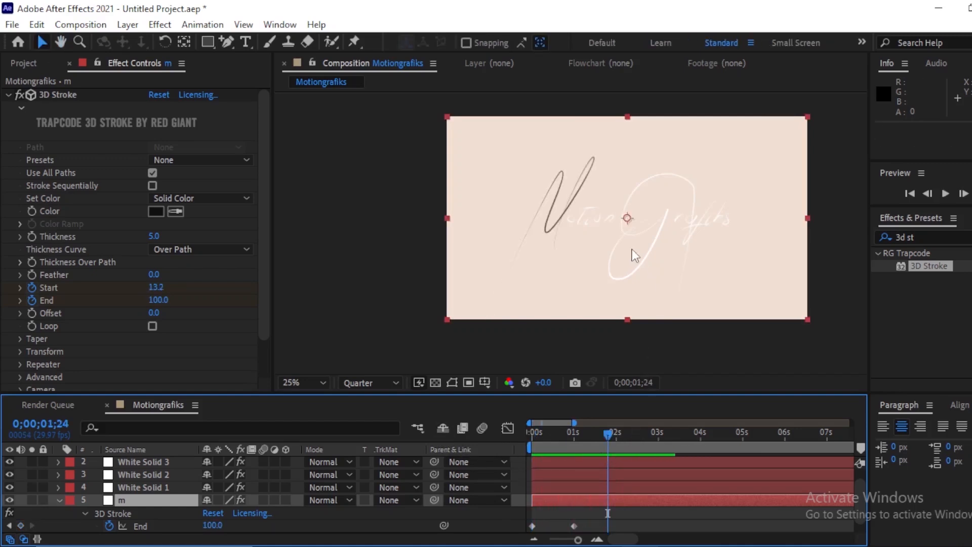
- At 0;00;02;20, try raising the taper Start Thickness of layer m's 3D Stroke to 53, and undo the change
key("period")
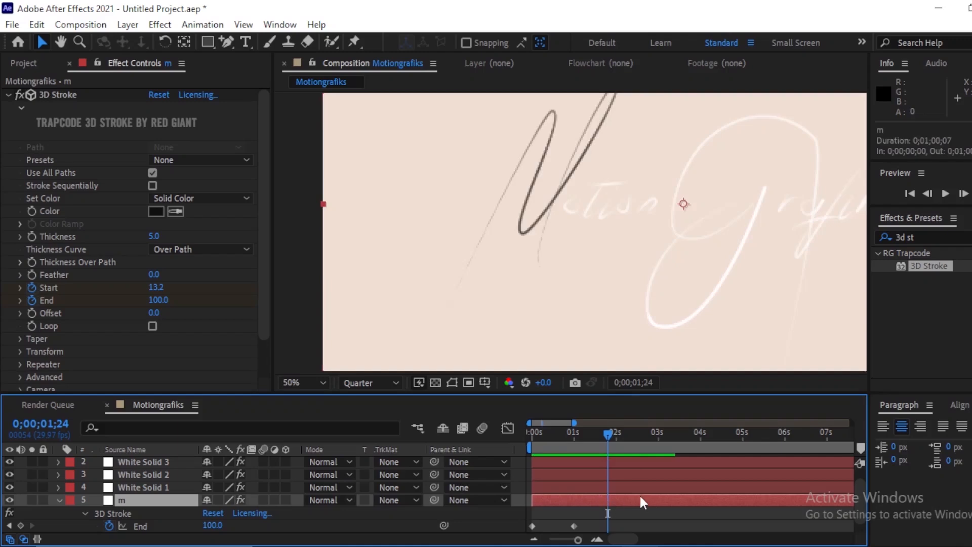
key("u")
left_click_drag(610, 433, 643, 441)
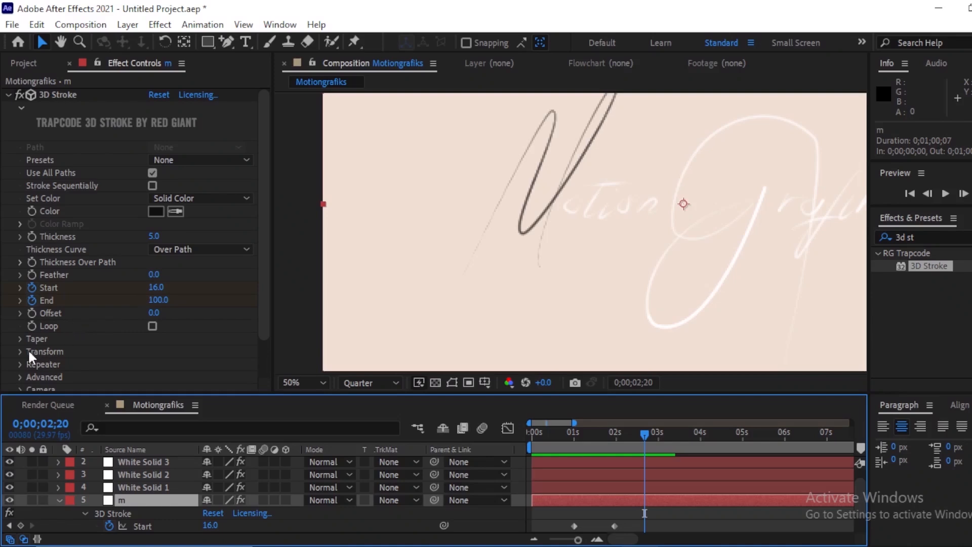
left_click(19, 338)
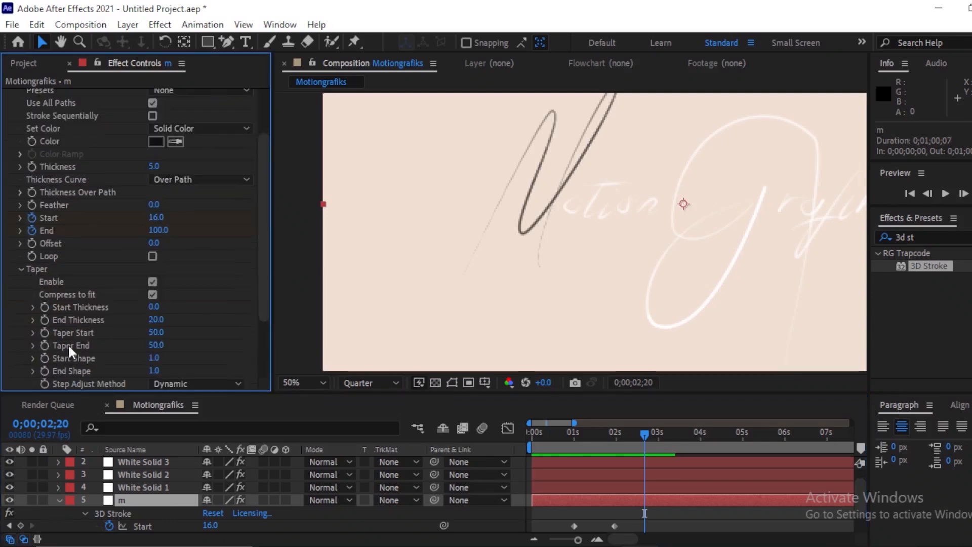
left_click_drag(152, 306, 201, 310)
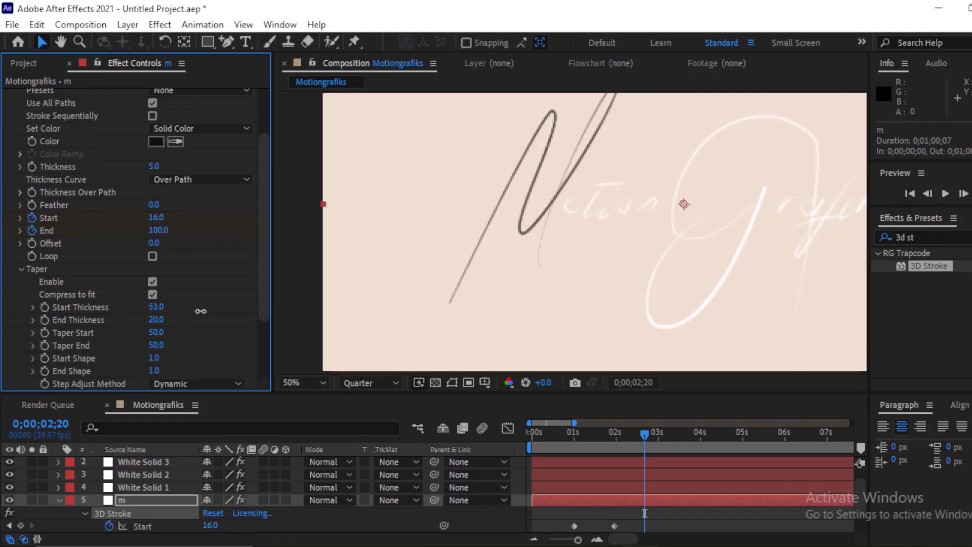
key("ctrl+z")
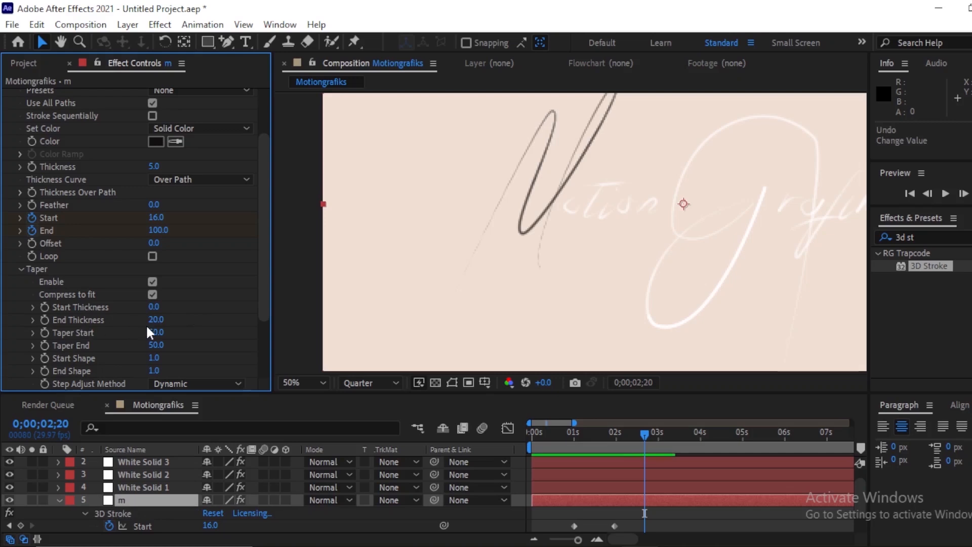
- Set the taper End Thickness of layer m's 3D Stroke to 47 and its Thickness to 8
mouse_move(152, 332)
left_mouse_down()
mouse_move(182, 331)
mouse_move(158, 328)
mouse_move(158, 320)
mouse_move(177, 320)
left_mouse_up()
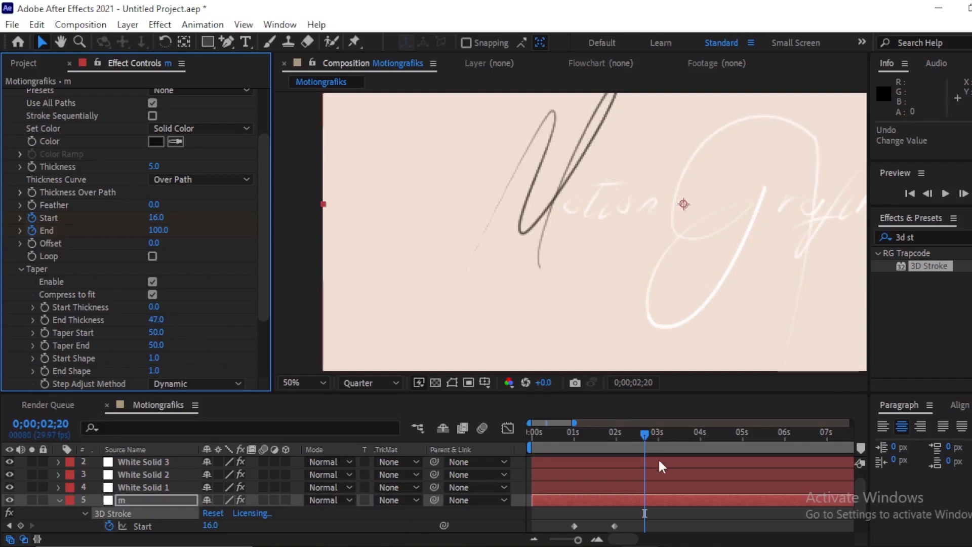
left_click(159, 167)
type("8")
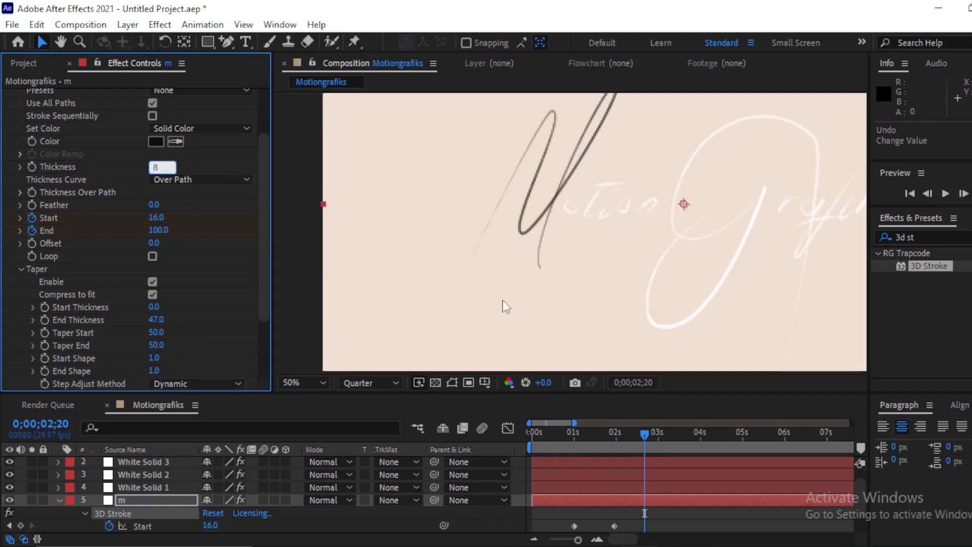
left_click(412, 289)
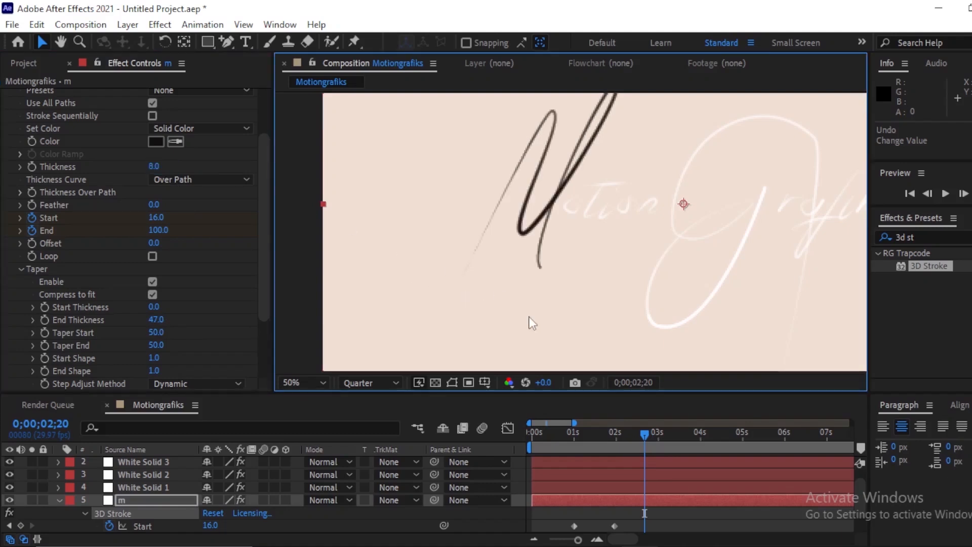
- Play the animation from the first frame to check the thicker M stroke
left_click_drag(649, 434, 475, 439)
key("space")
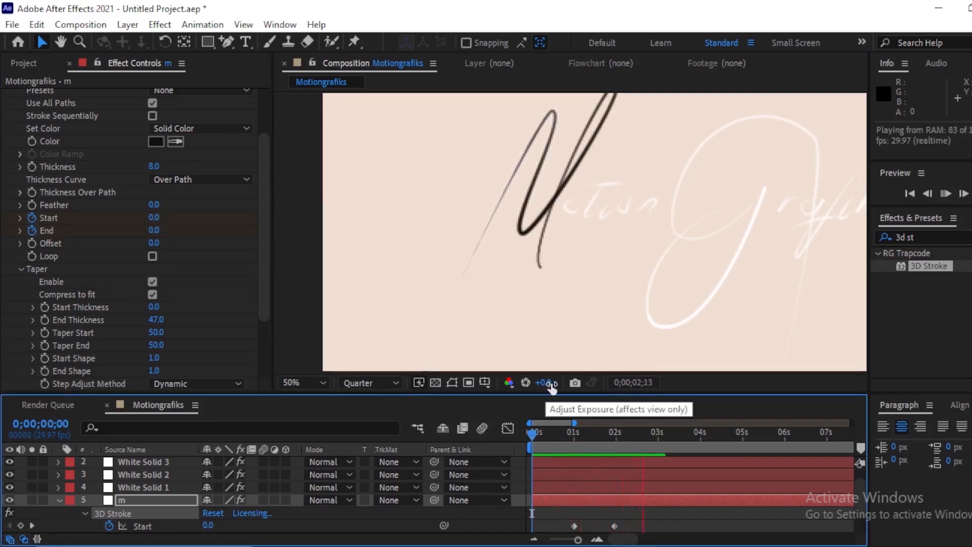
key("space")
- Add an End keyframe of 100 at 0;00;01;00 to White Solid 1's 3D Stroke and reveal it in the timeline
left_click_drag(652, 443, 569, 453)
left_click(588, 485)
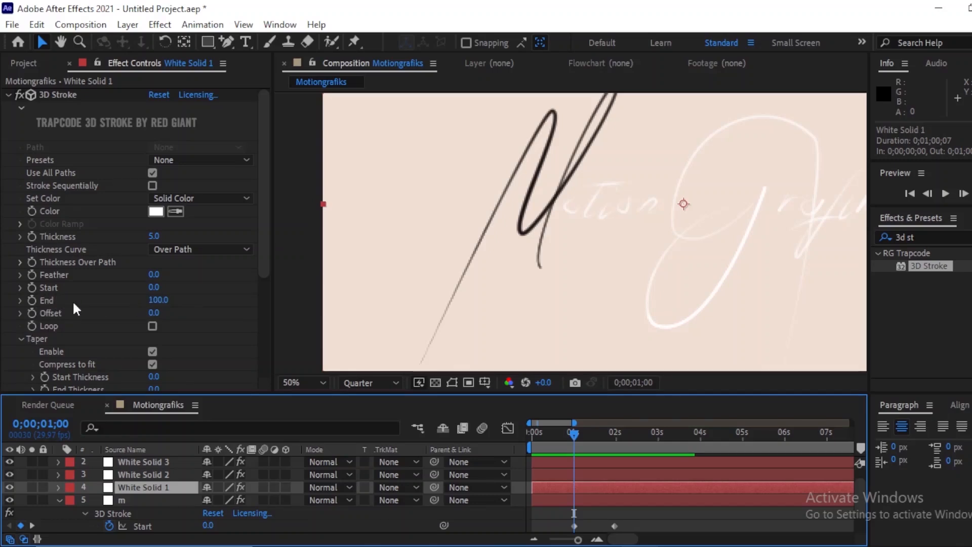
left_click(31, 299)
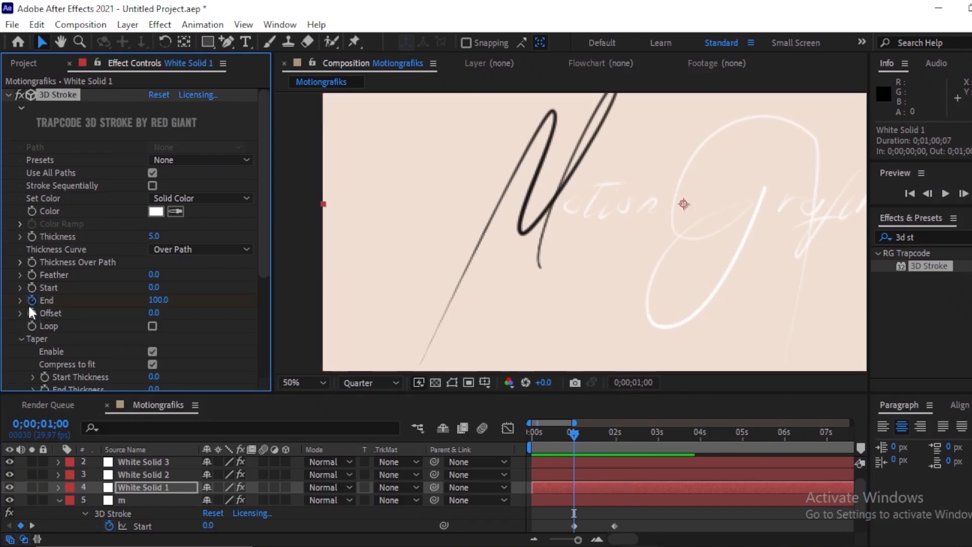
left_click(581, 486)
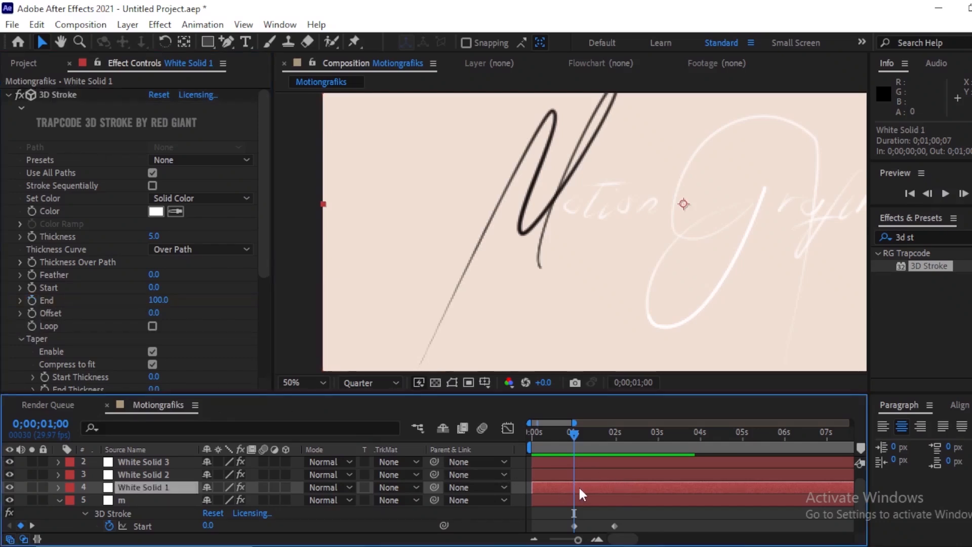
left_click(31, 302)
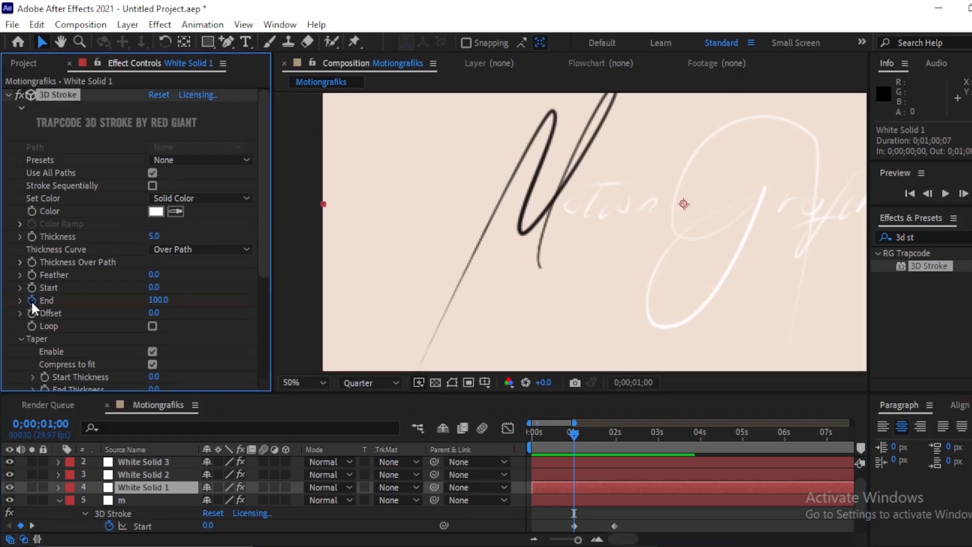
left_click(586, 484)
key("u")
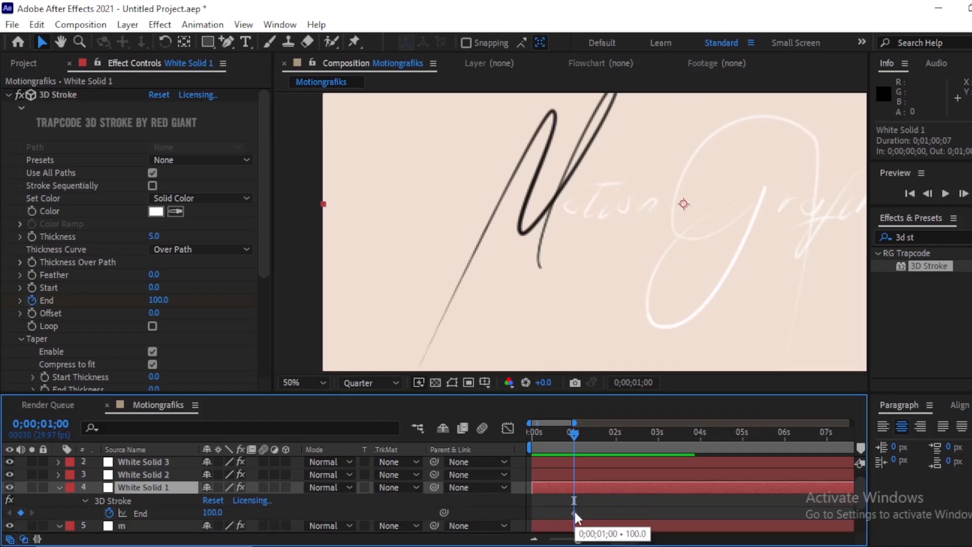
- Move White Solid 1's End keyframe of 100 to 0;00;02;00 and add an End keyframe of 0 at 0;00;01;00
left_click_drag(575, 511, 617, 517)
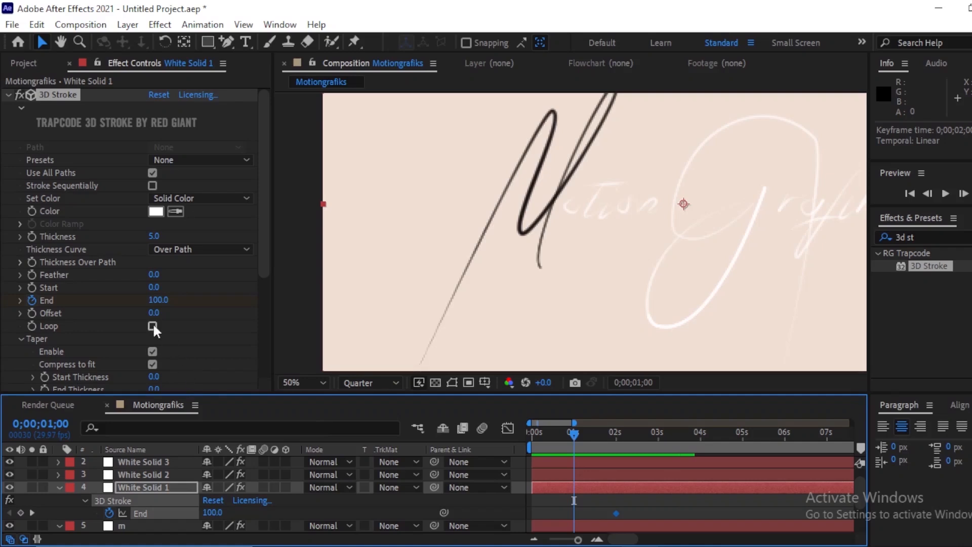
left_click(157, 300)
type("0")
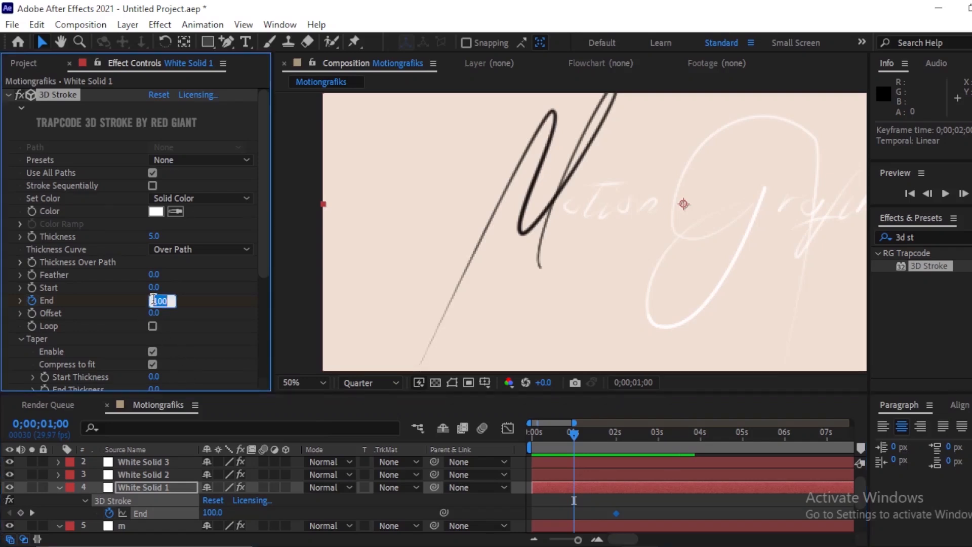
key("Return")
- Play the animation from the first frame to check White Solid 1's write-on after the M stroke
left_click_drag(574, 432, 502, 446)
key("space")
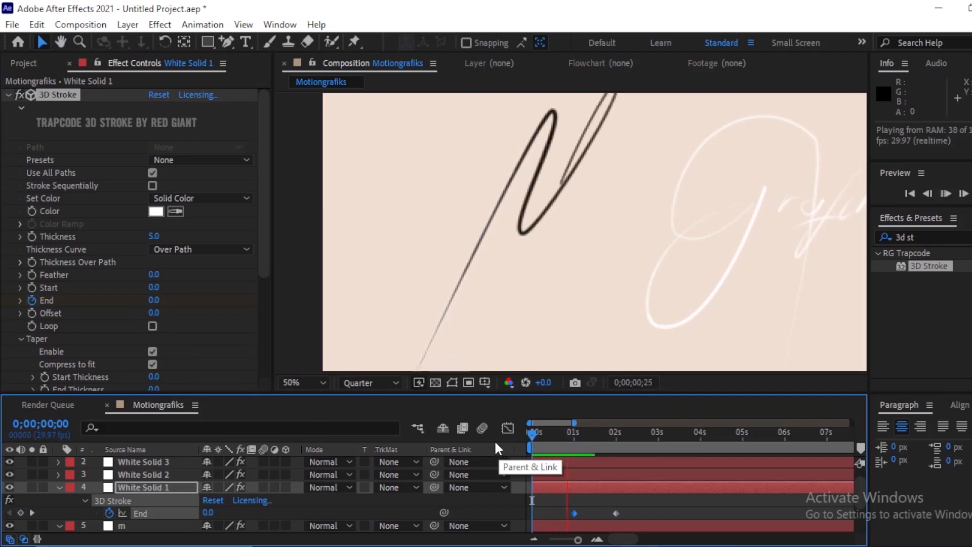
key("space")
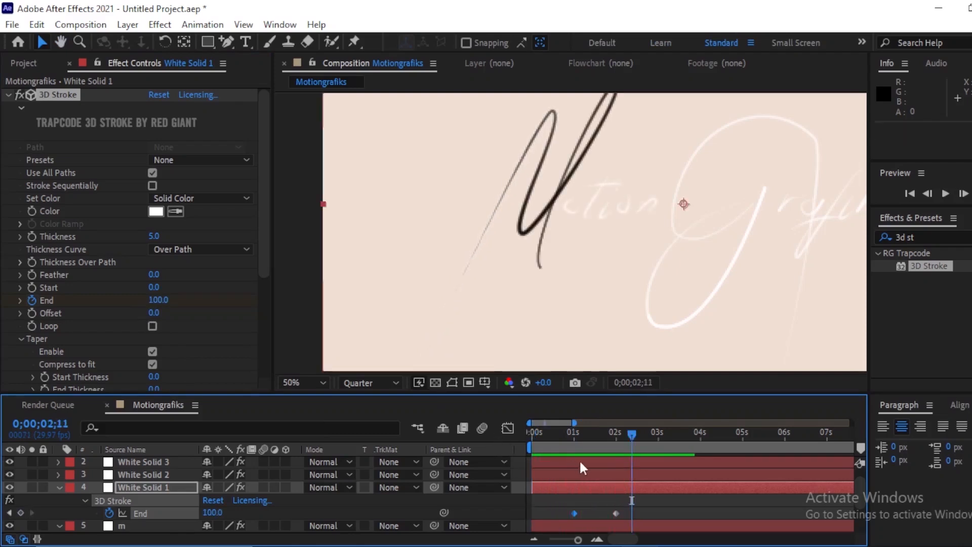
- At 0;00;02;23, set the Color of White Solid 1's 3D Stroke to black (000000) and play the result
mouse_move(631, 433)
left_mouse_down()
mouse_move(603, 443)
mouse_move(635, 448)
mouse_move(653, 471)
left_mouse_up()
left_click(666, 486)
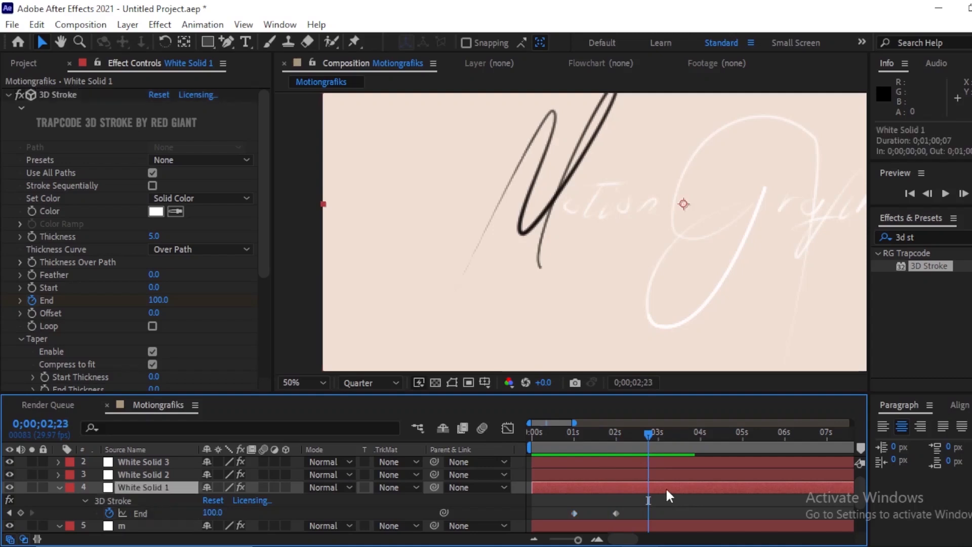
left_click(156, 212)
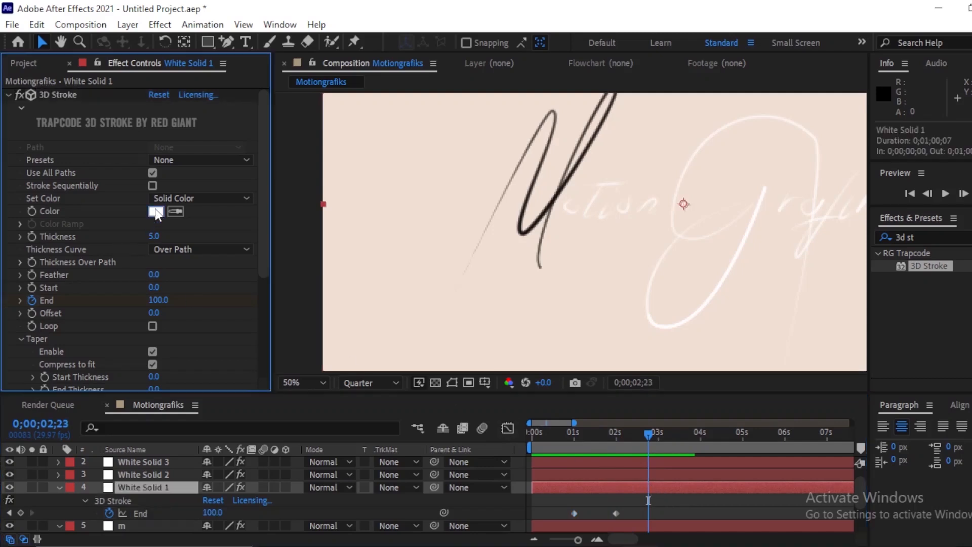
left_click_drag(651, 299, 648, 348)
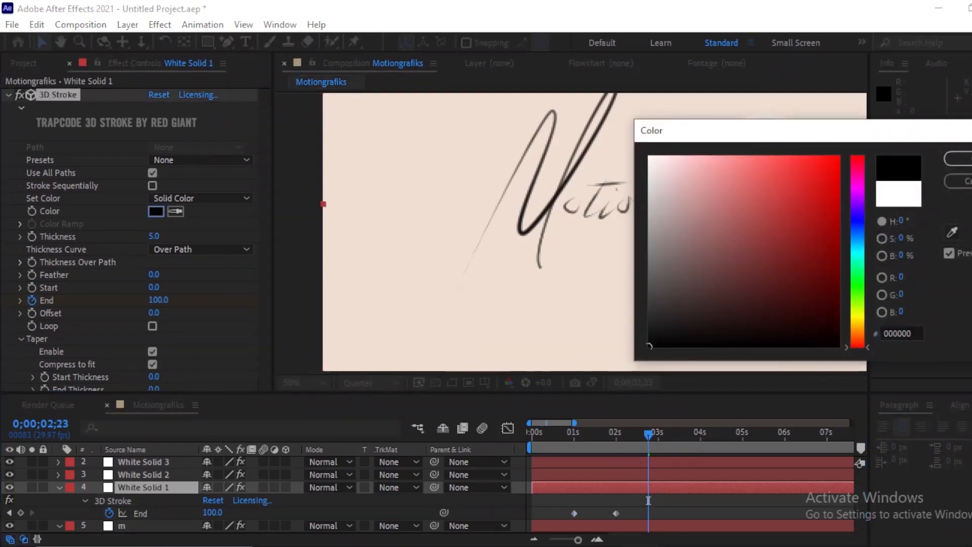
left_click(957, 158)
key("space")
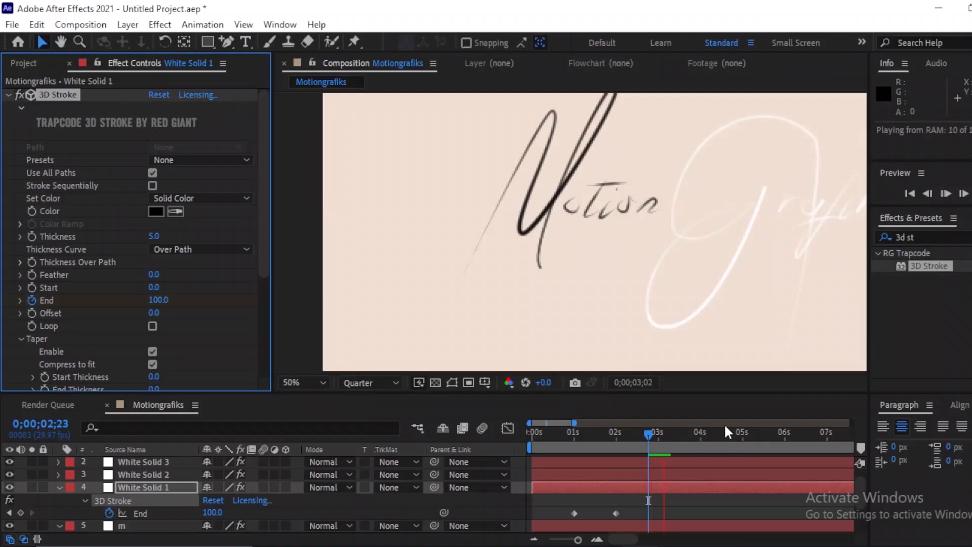
key("space")
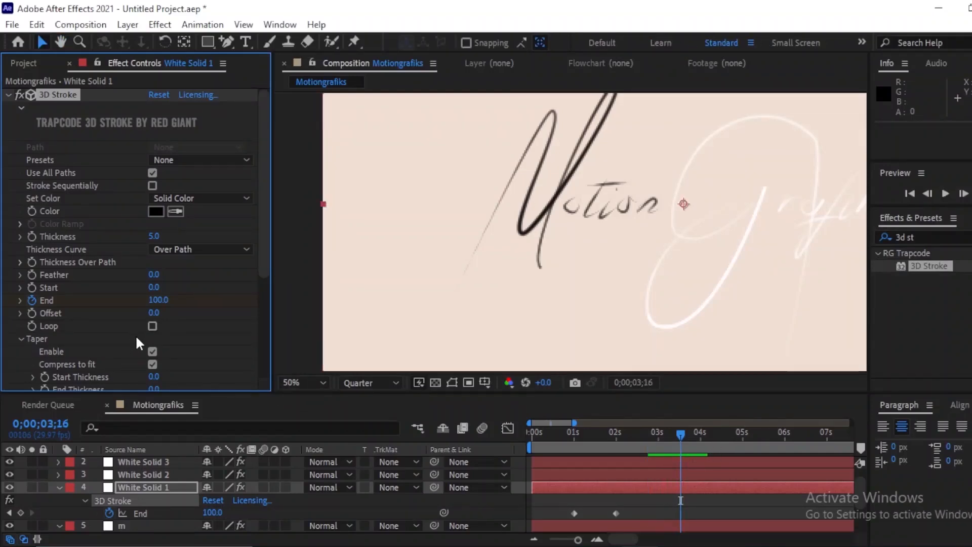
- Set the taper End Thickness of White Solid 1's 3D Stroke to 49 and scrub back to 0;00;02;20
scroll(183, 339, "down", 5)
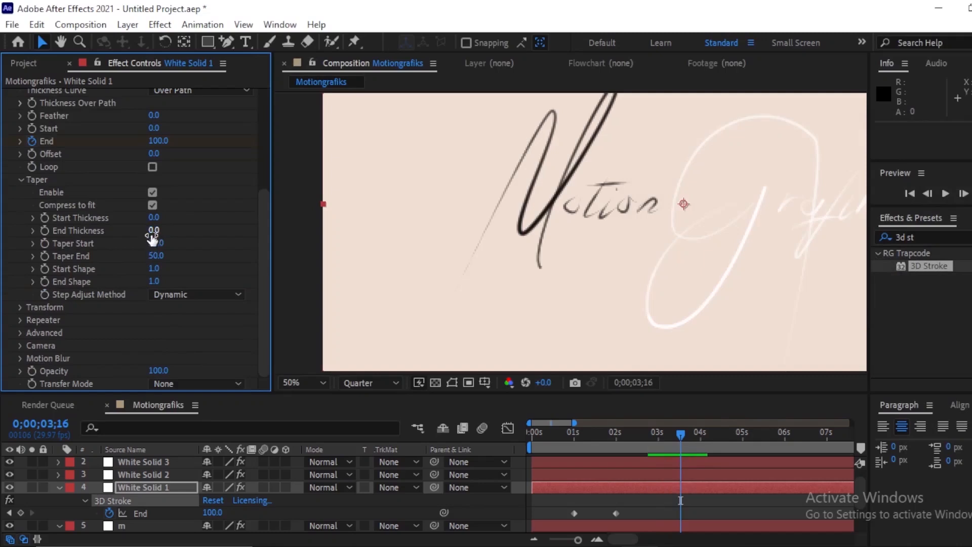
mouse_move(151, 232)
left_mouse_down()
mouse_move(195, 230)
mouse_move(187, 230)
left_mouse_up()
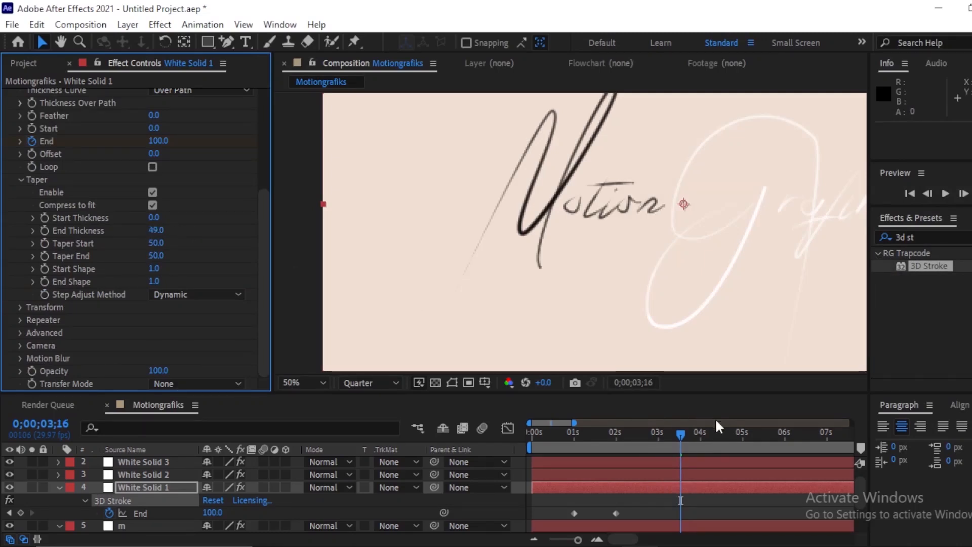
mouse_move(679, 432)
left_mouse_down()
mouse_move(559, 448)
mouse_move(643, 459)
left_mouse_up()
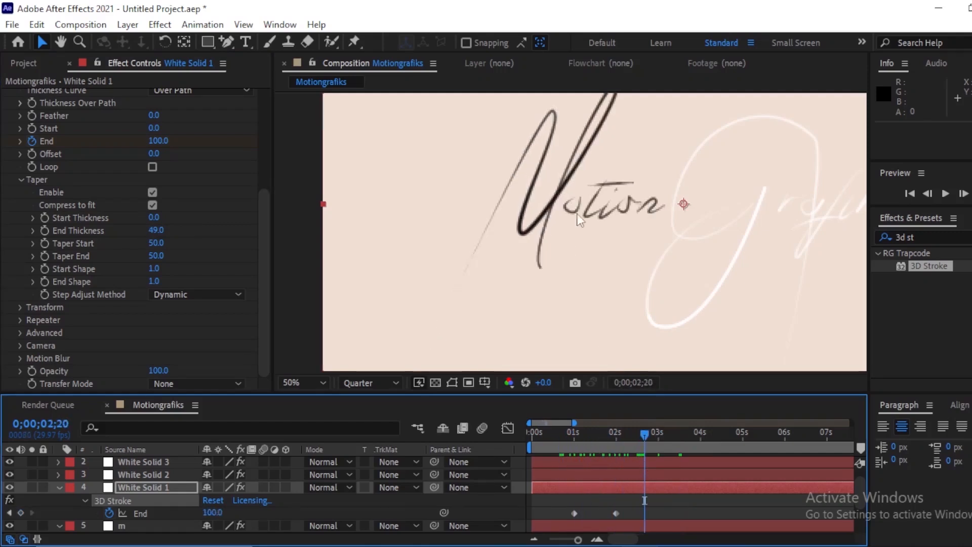
- Enable Stroke Sequentially for White Solid 1's 3D Stroke and play the animation from the first frame
scroll(214, 192, "up", 5)
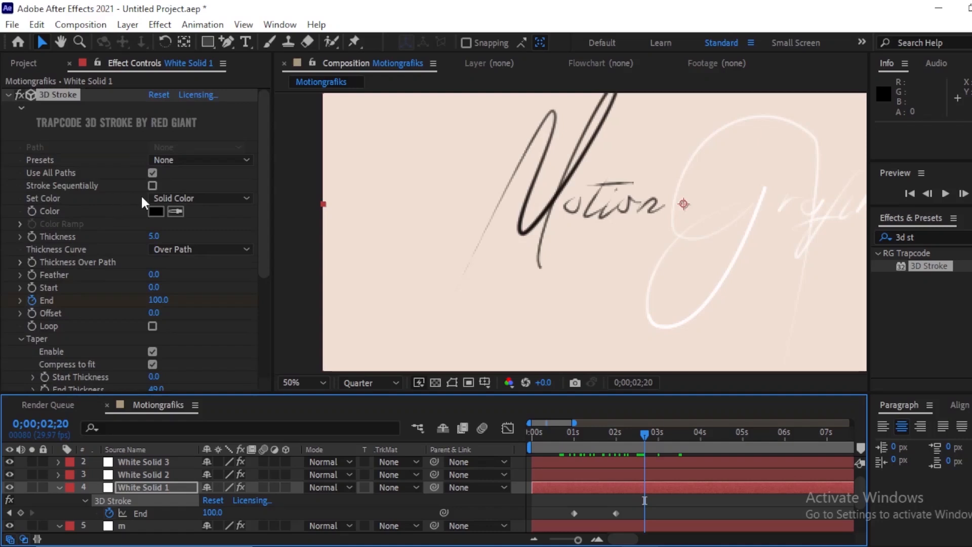
left_click(152, 185)
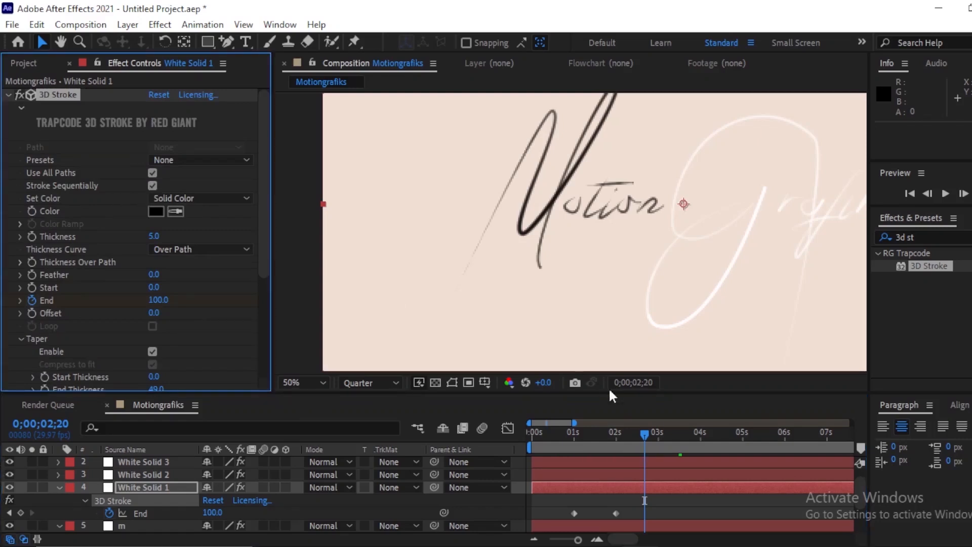
mouse_move(655, 428)
left_mouse_down()
mouse_move(534, 434)
mouse_move(486, 418)
left_mouse_up()
key("space")
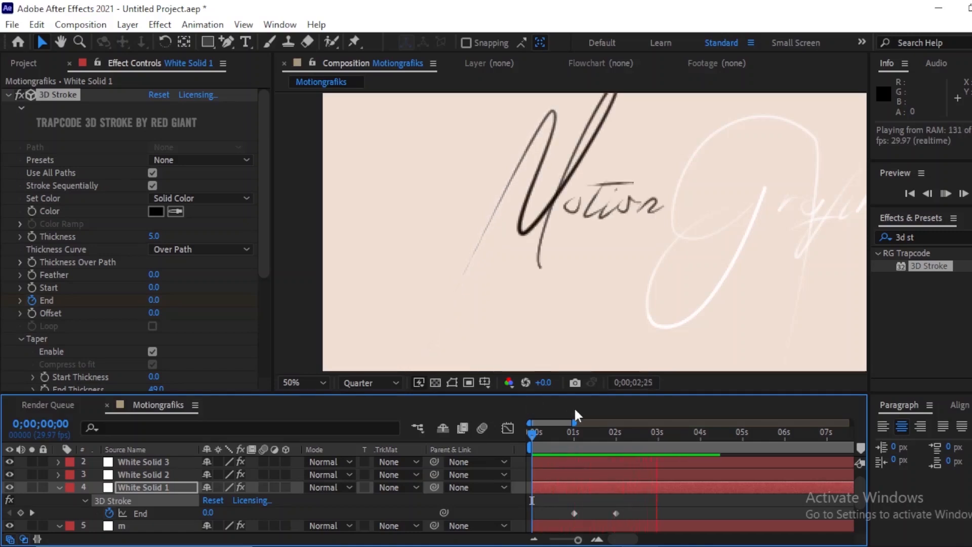
key("space")
left_click_drag(654, 434, 516, 448)
- Set the Thickness of White Solid 1's 3D Stroke to 8 and play the animation from the first frame
left_click(662, 487)
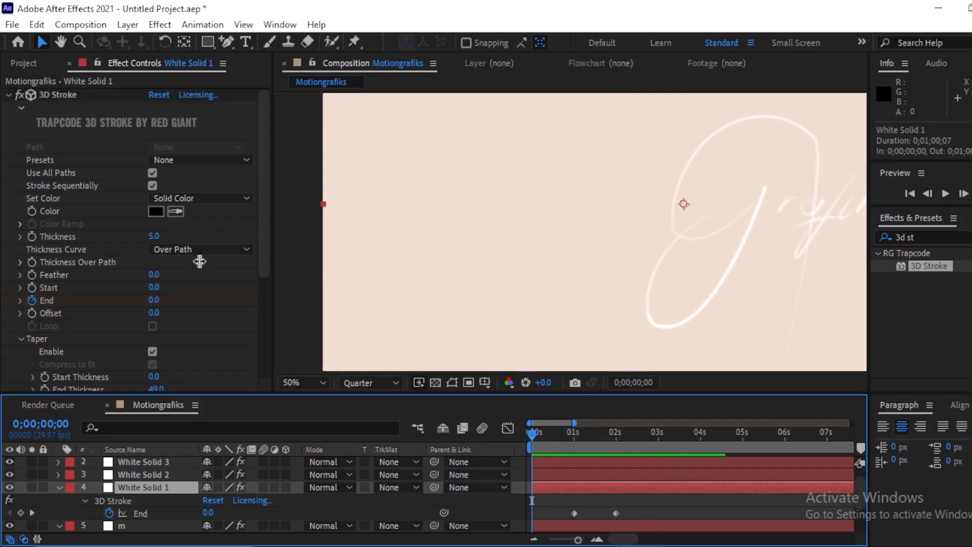
left_click(156, 236)
type("8")
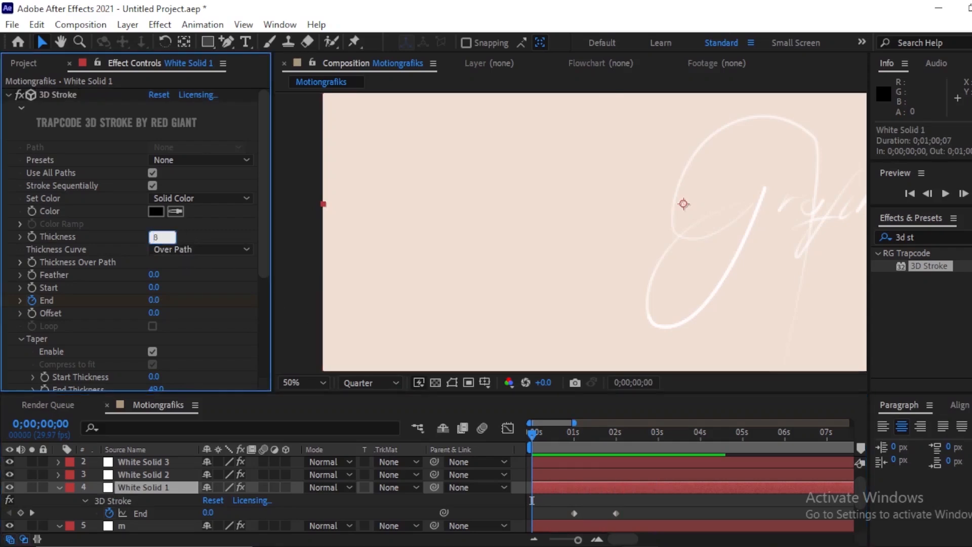
key("Return")
key("space")
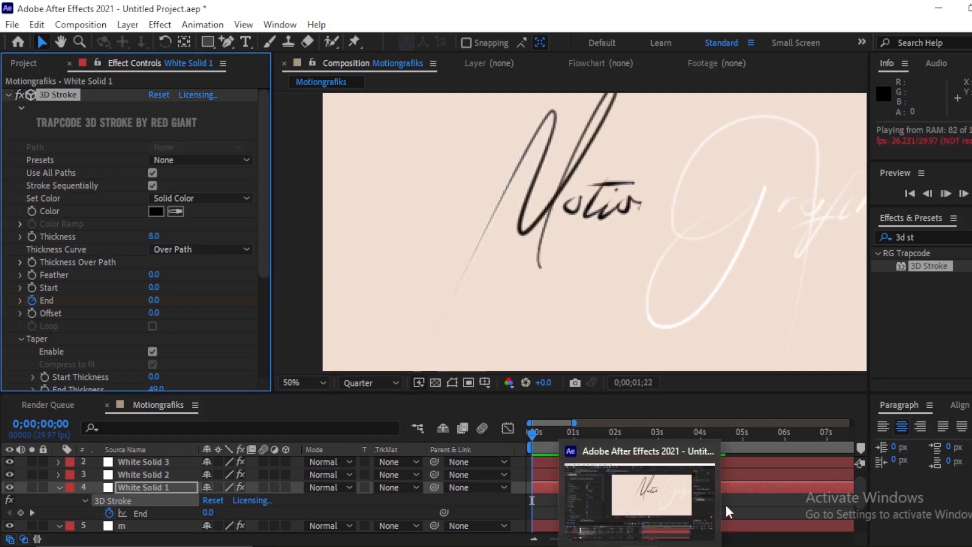
key("space")
- Go to 0;00;01;22 and set the Thickness of White Solid 2's 3D Stroke to 8
mouse_move(650, 433)
left_mouse_down()
mouse_move(556, 448)
mouse_move(630, 456)
mouse_move(543, 465)
mouse_move(620, 470)
mouse_move(600, 471)
left_mouse_up()
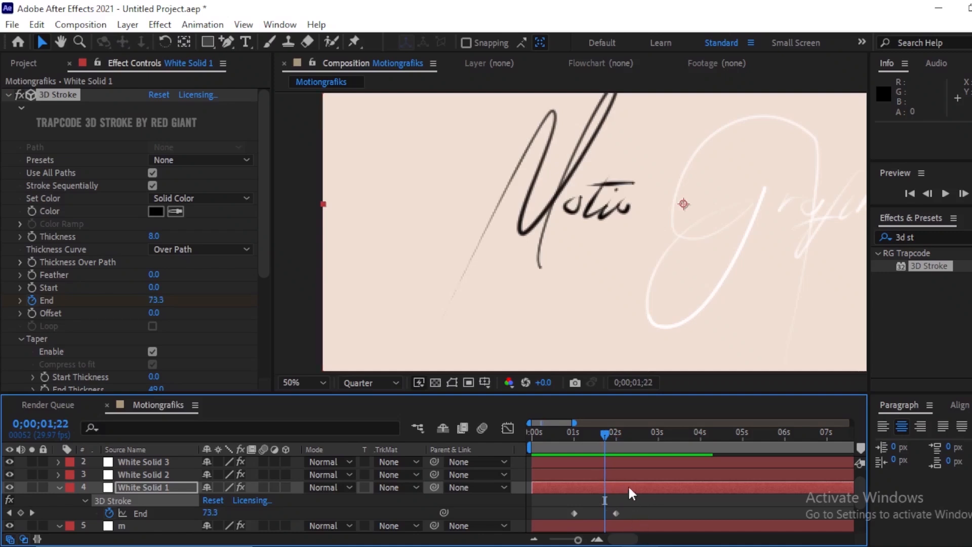
left_click(622, 473)
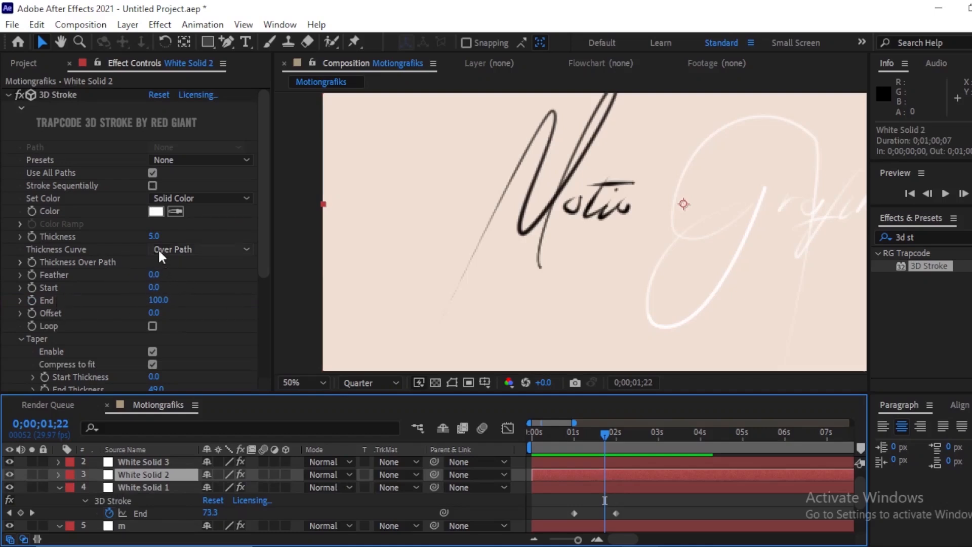
left_click(152, 236)
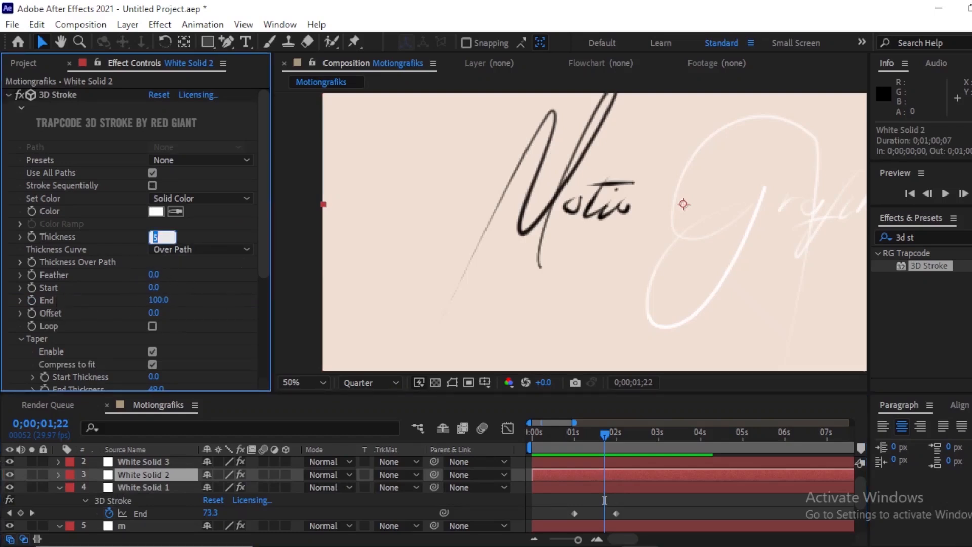
type("8")
key("Return")
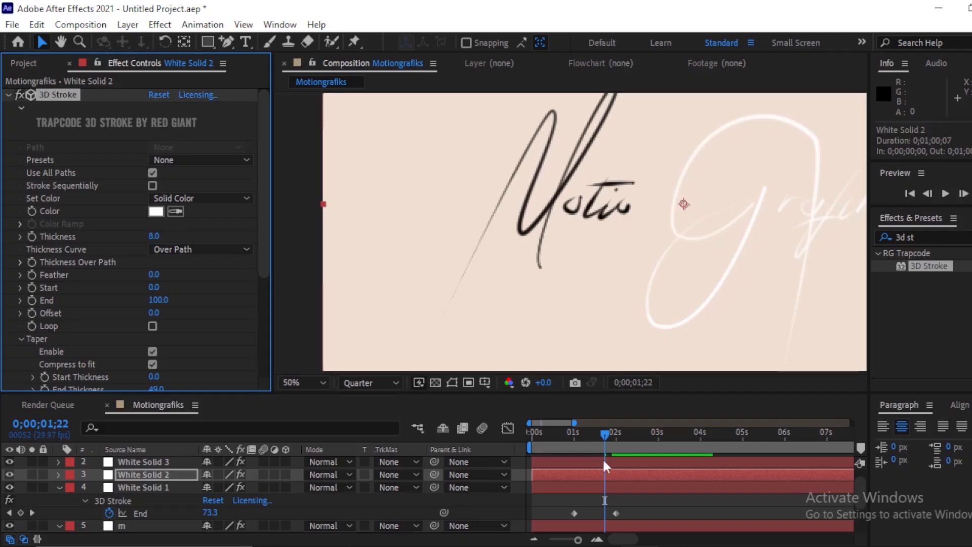
- Keyframe the End of White Solid 2's 3D Stroke from 0 at 0;00;01;22 to 100 at about 0;00;02;21
left_click(613, 472)
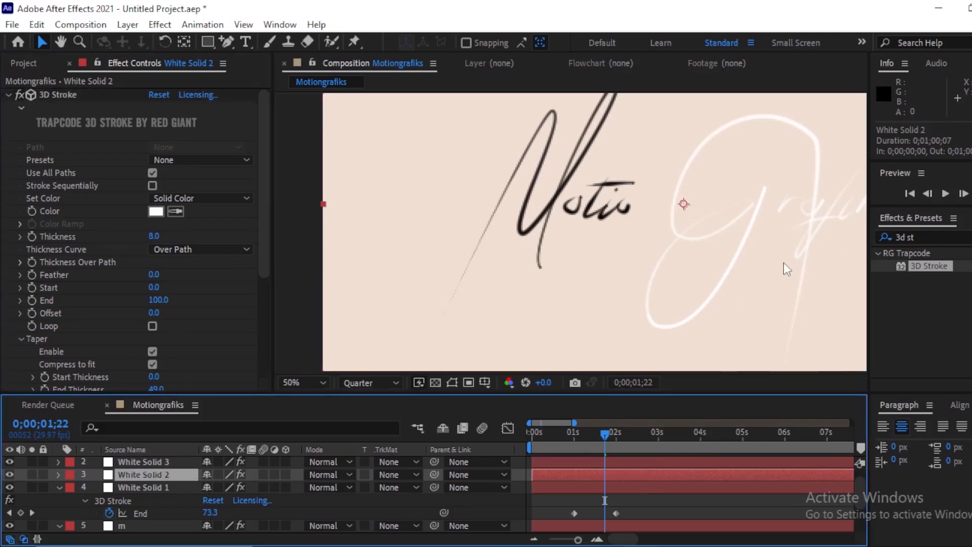
left_click(31, 300)
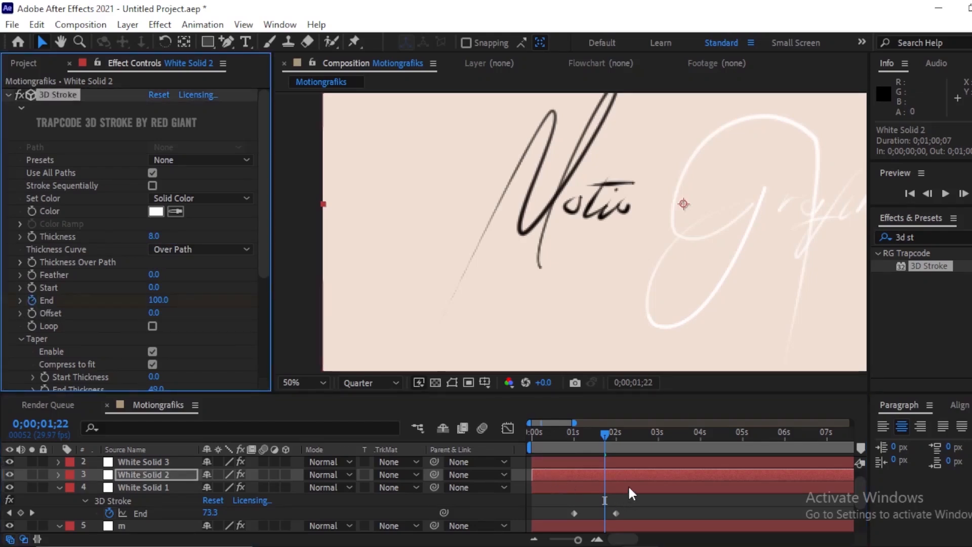
left_click(621, 470)
key("u")
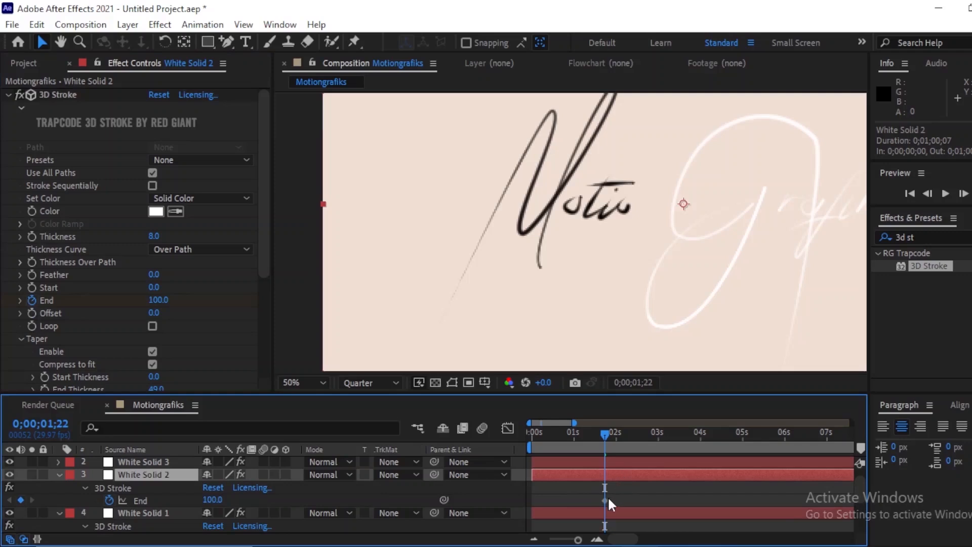
left_click_drag(604, 501, 645, 500)
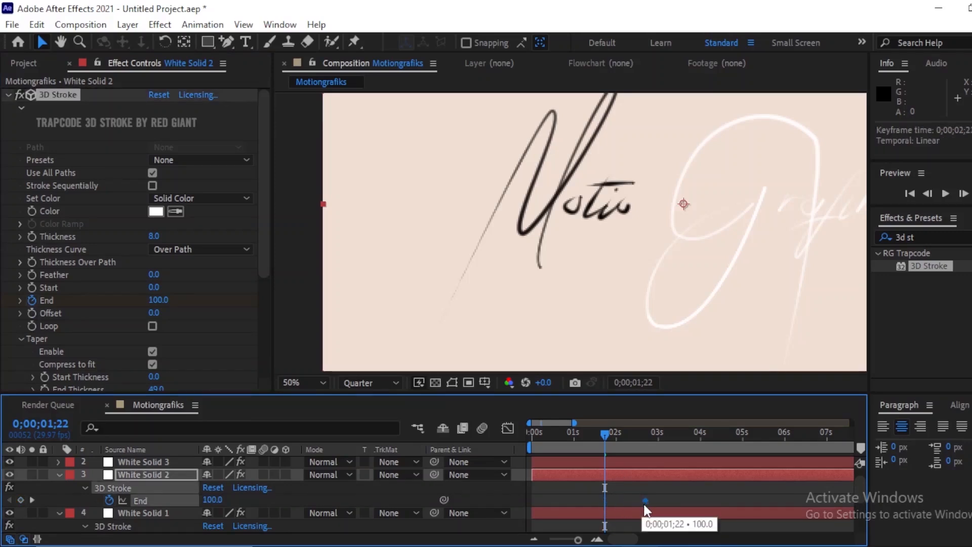
left_click(154, 303)
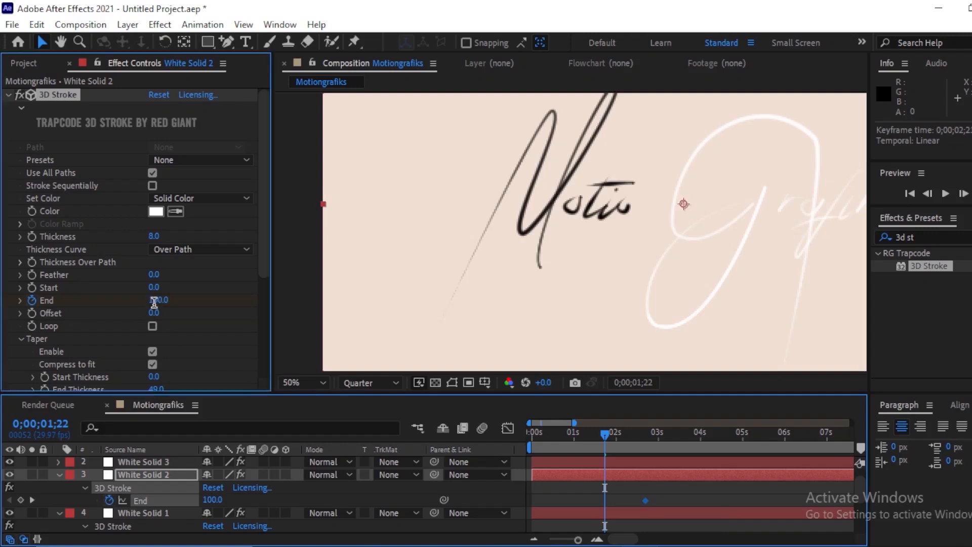
type("0")
key("Return")
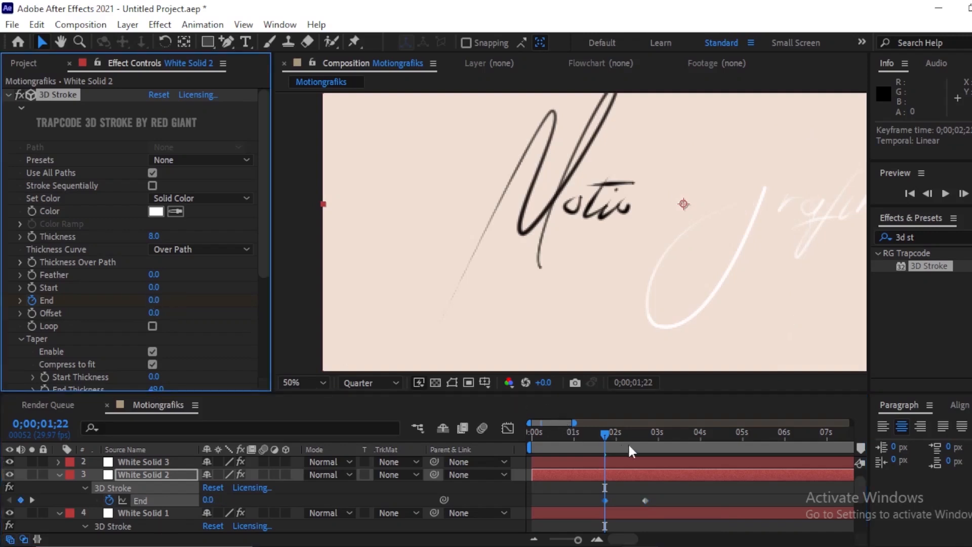
- Preview from the first frame, set the Color of White Solid 2's 3D Stroke to black, and scrub through its write-on
mouse_move(603, 429)
left_mouse_down()
mouse_move(642, 440)
mouse_move(556, 448)
mouse_move(664, 467)
mouse_move(510, 464)
left_mouse_up()
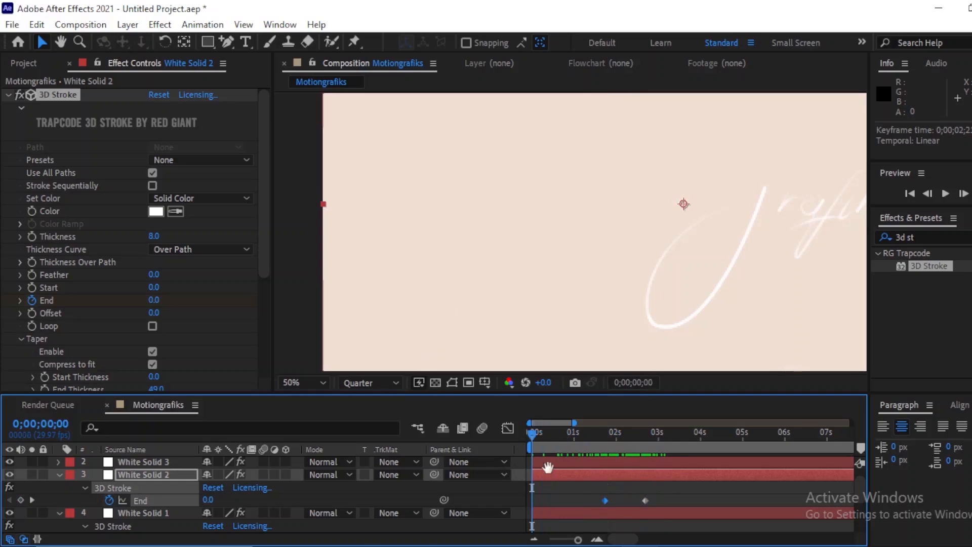
key("space")
left_click(157, 212)
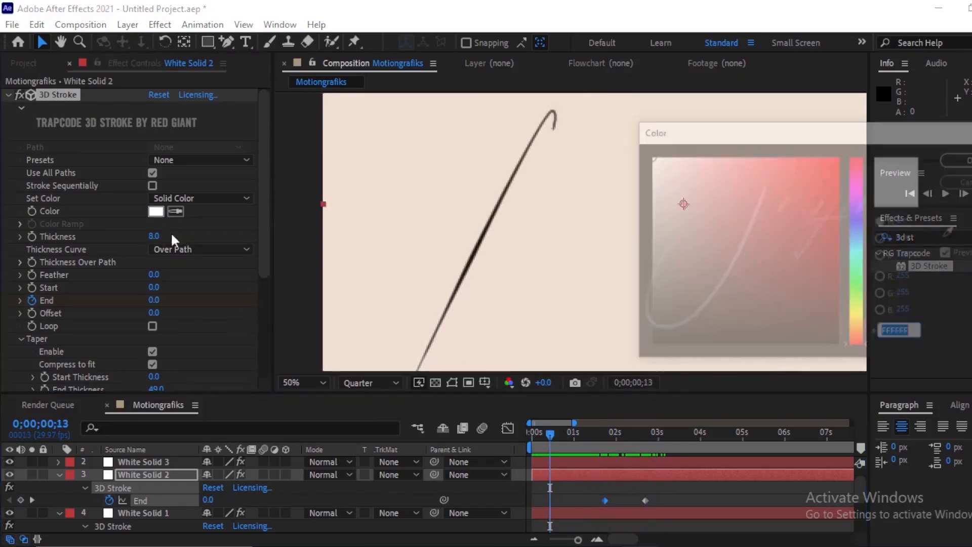
left_click(961, 158)
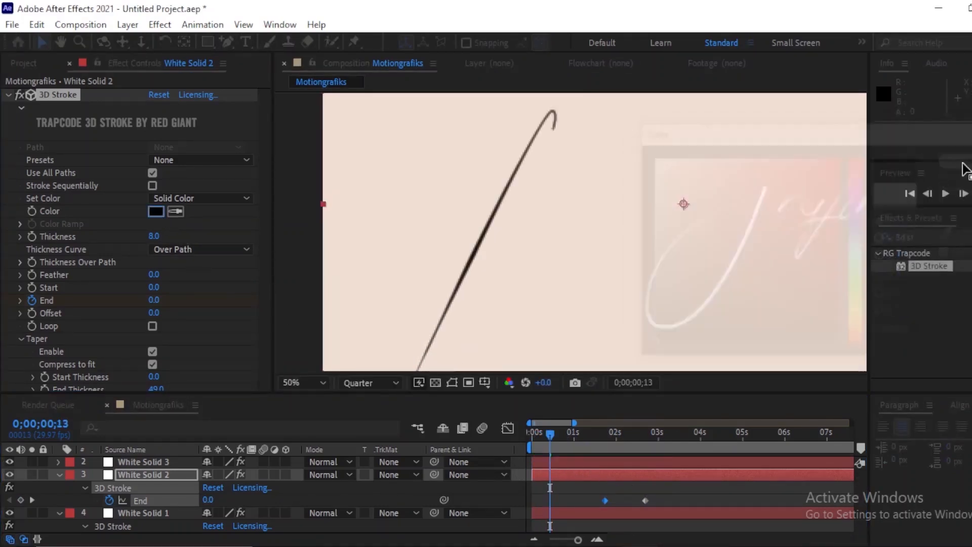
left_click_drag(658, 466, 617, 475)
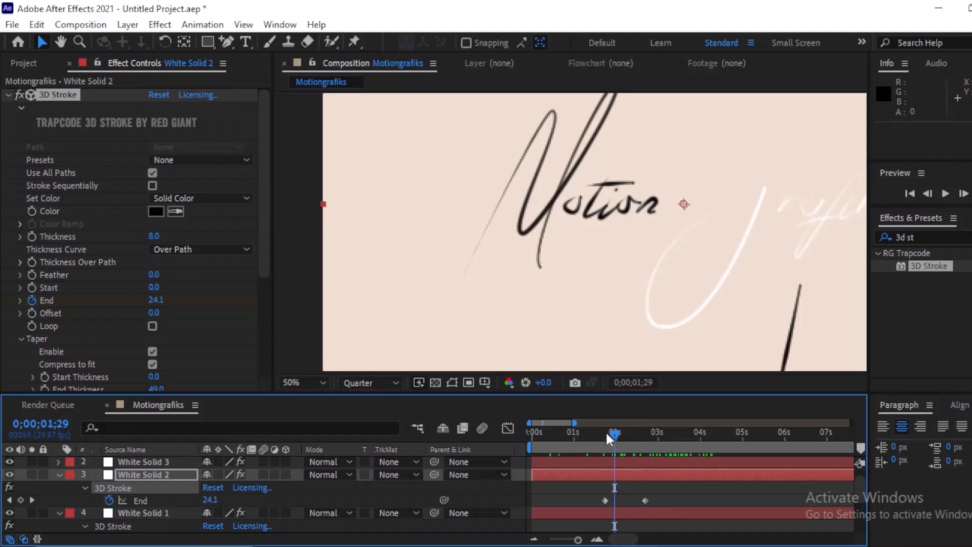
- Keyframe the Start of White Solid 2's 3D Stroke from 0 at 0;00;02;20 to 45 at 0;00;03;11 and preview from the first frame
mouse_move(608, 434)
left_mouse_down()
mouse_move(603, 448)
mouse_move(640, 440)
left_mouse_up()
left_click(623, 471)
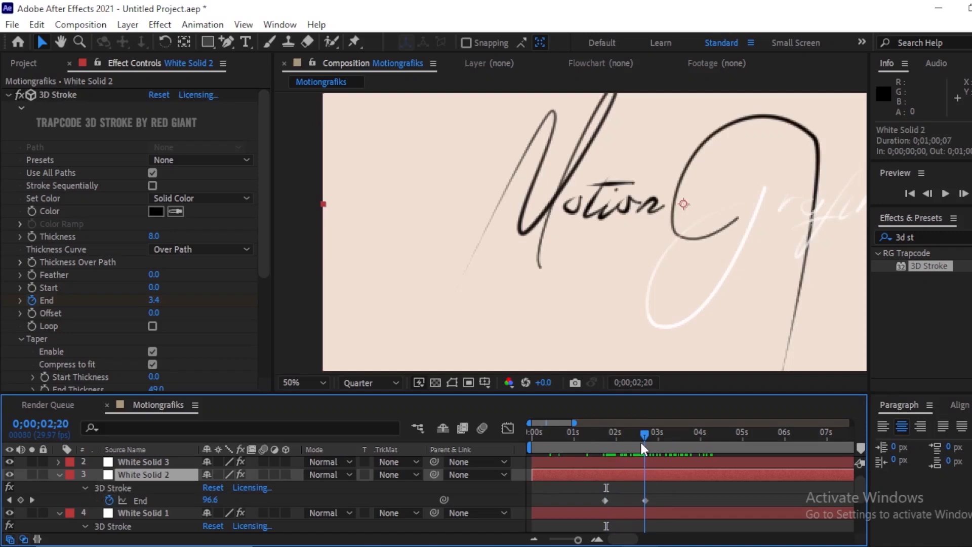
left_click(32, 287)
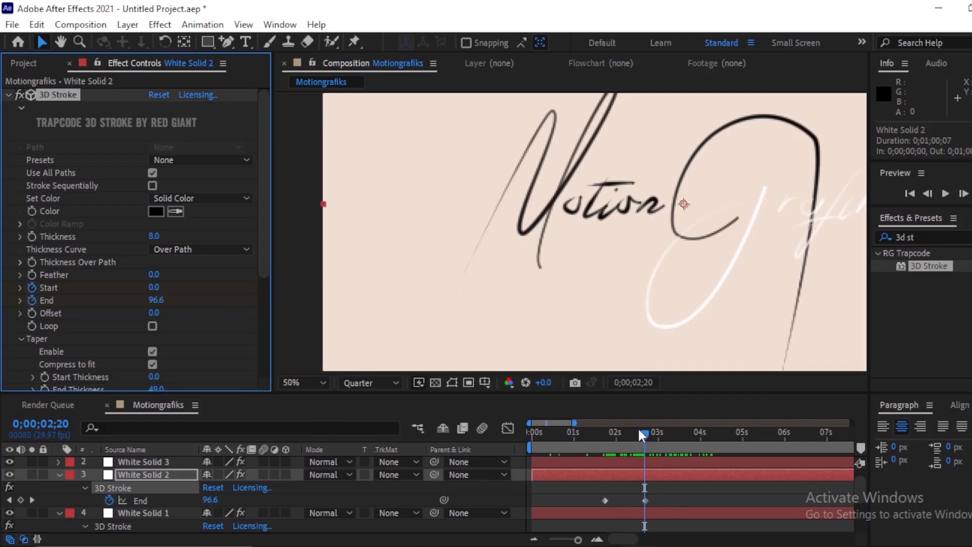
left_click_drag(642, 433, 674, 441)
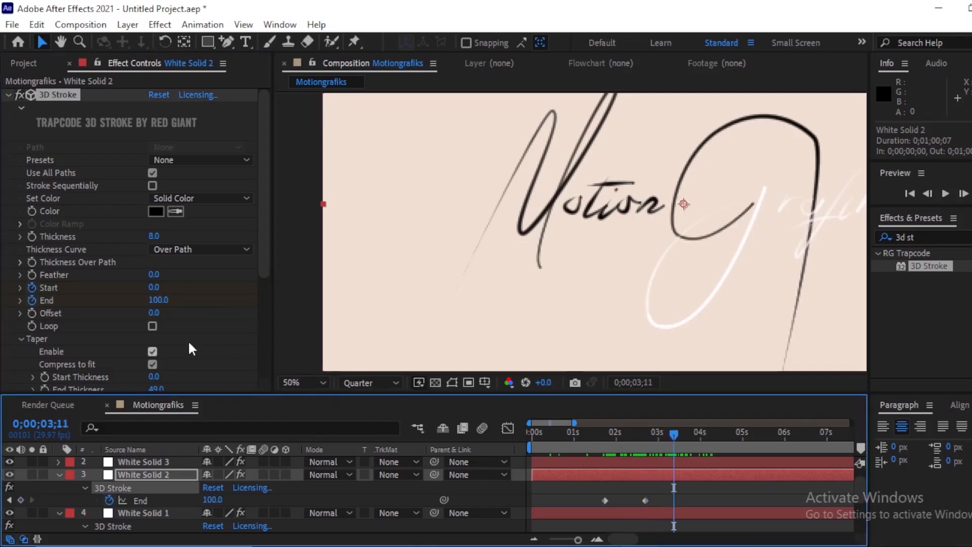
left_click_drag(152, 287, 175, 291)
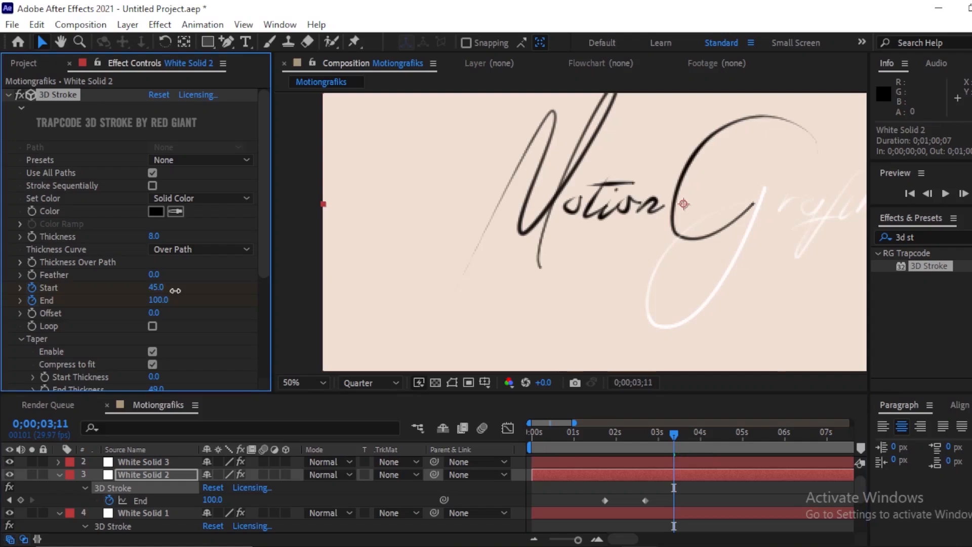
left_click_drag(672, 433, 494, 448)
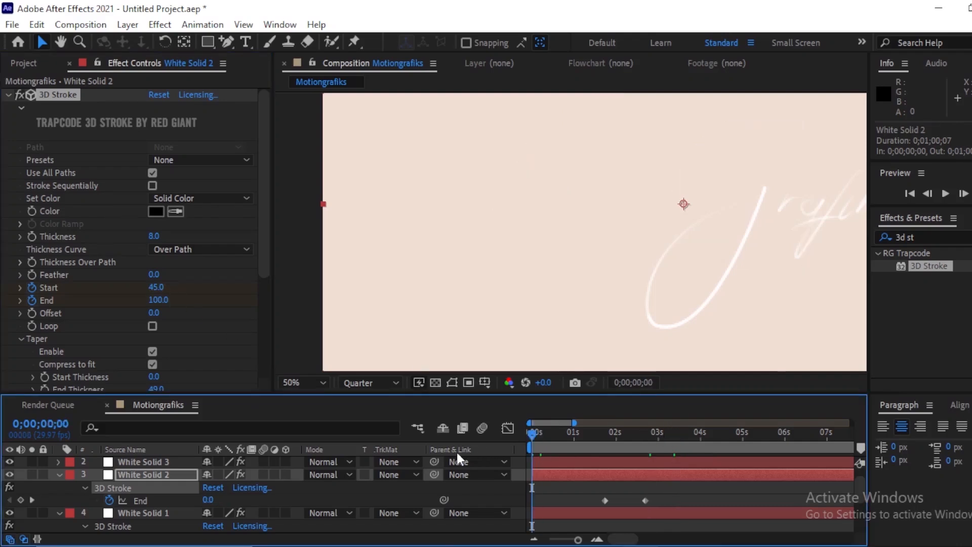
key("space")
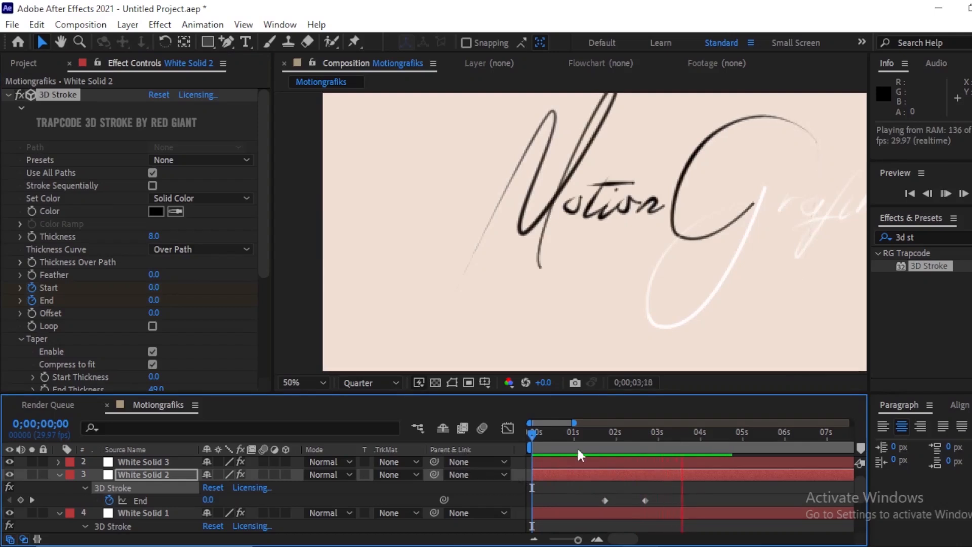
- At 0;00;02;22, show the mask paths and move the end vertex of White Solid 2's G path to 1163, 535, onto the tail stroke
mouse_move(686, 432)
left_mouse_down()
mouse_move(666, 426)
mouse_move(687, 433)
mouse_move(621, 446)
mouse_move(649, 455)
left_mouse_up()
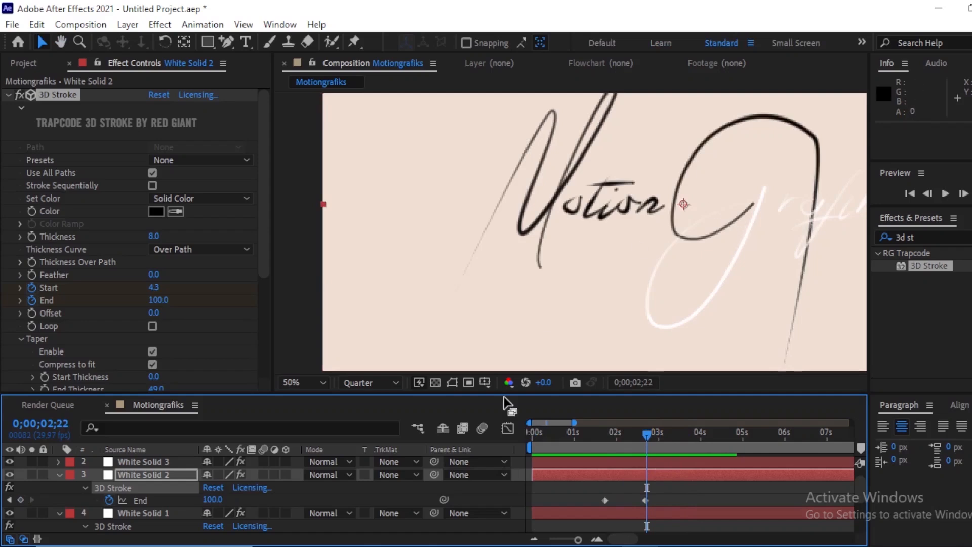
left_click(451, 380)
scroll(753, 204, "up", 1)
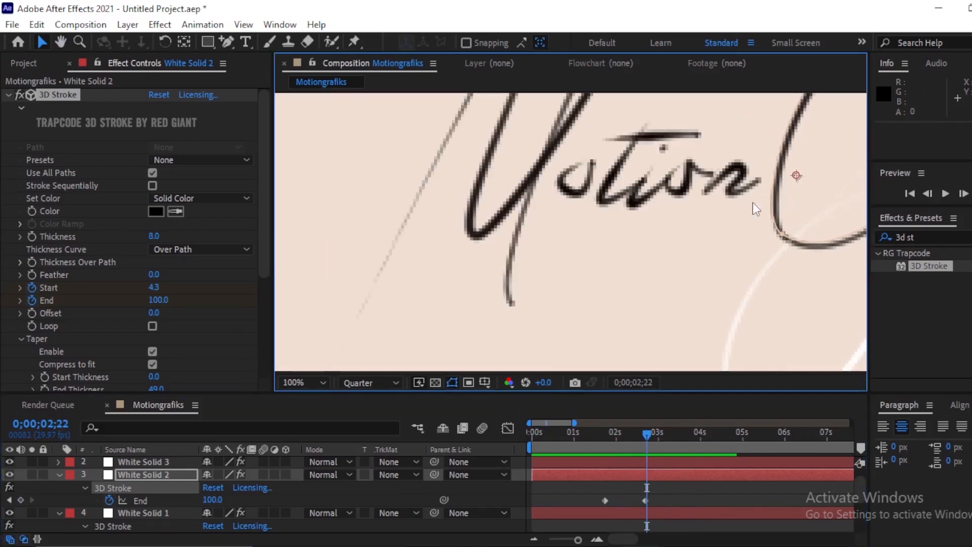
mouse_move(723, 213)
left_mouse_down()
mouse_move(606, 280)
mouse_move(647, 252)
left_mouse_up()
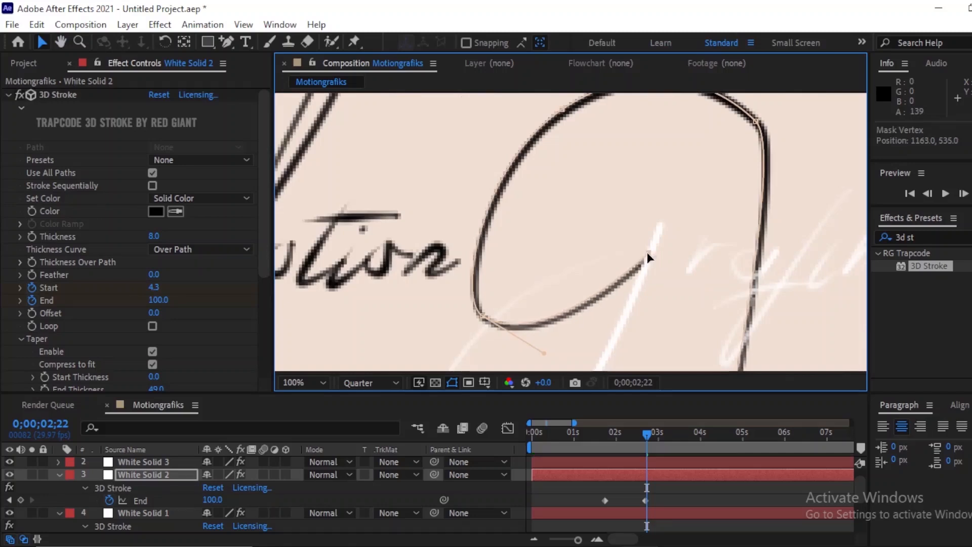
left_click(665, 477)
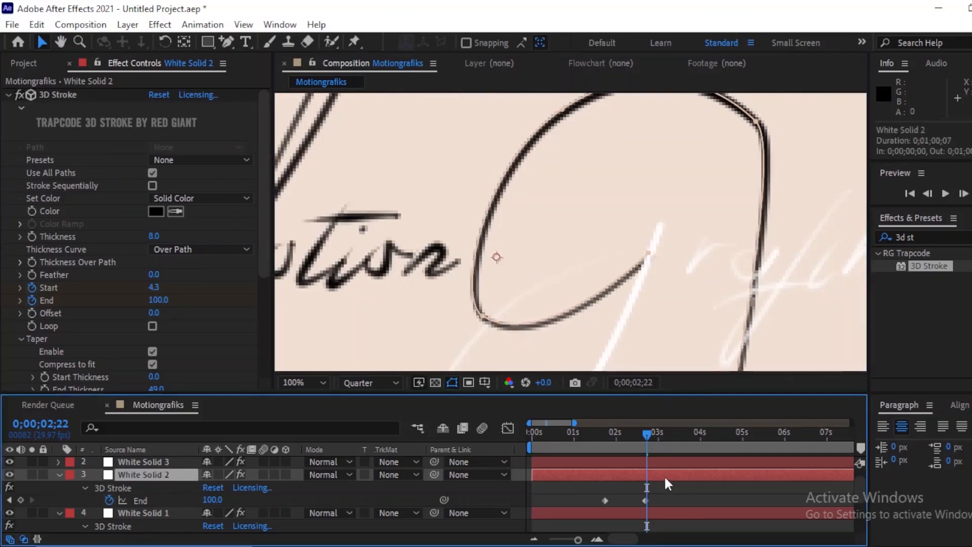
left_click(692, 490)
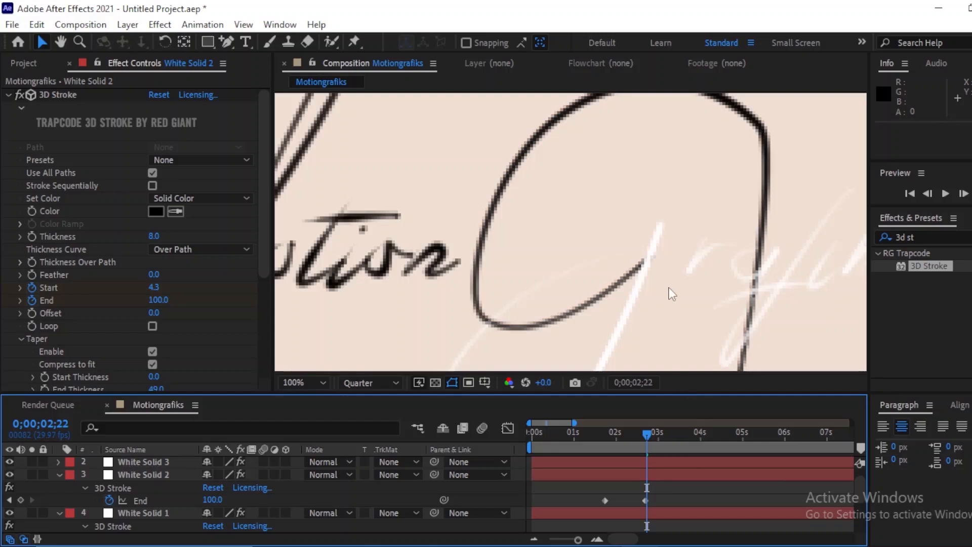
left_click(653, 475)
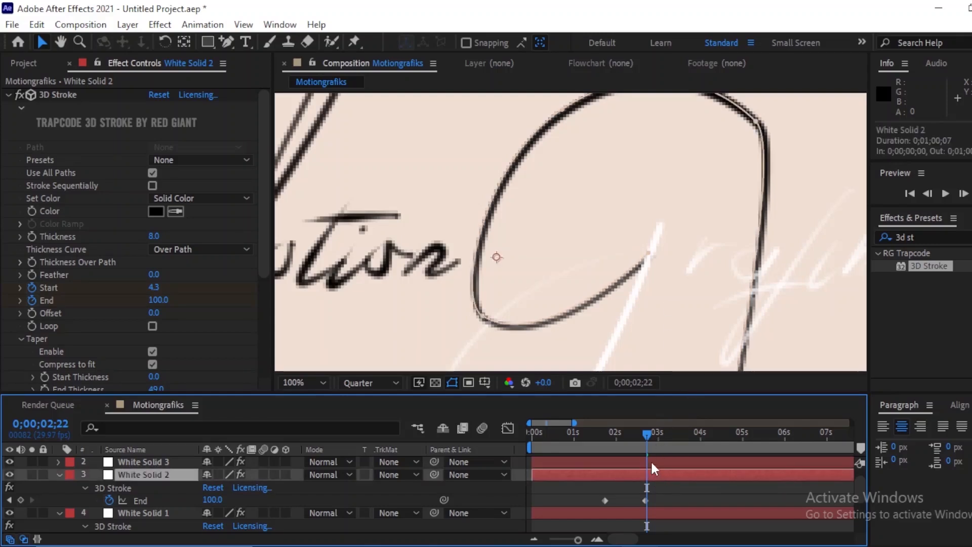
- Hide the mask paths and set the Thickness of White Solid 3's 3D Stroke to 8
left_click(651, 460)
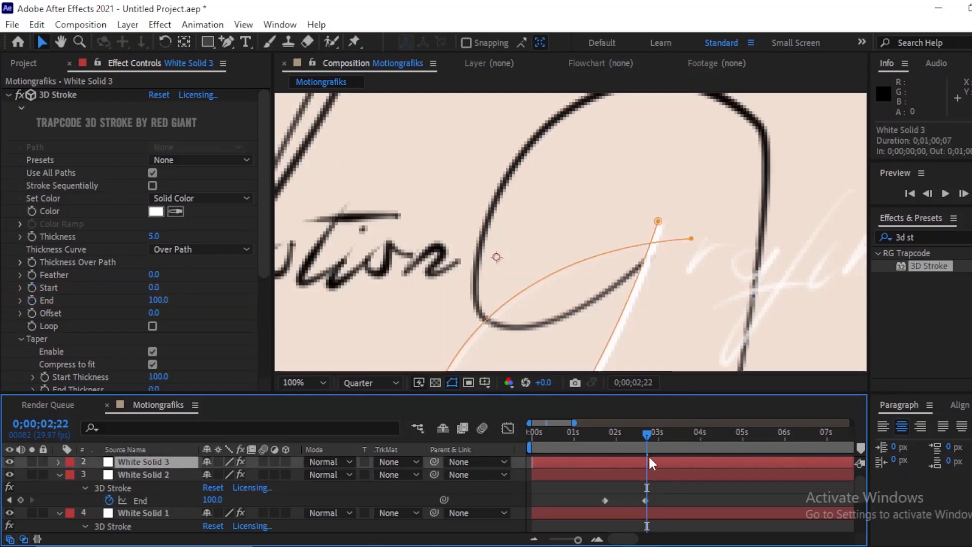
left_click(452, 382)
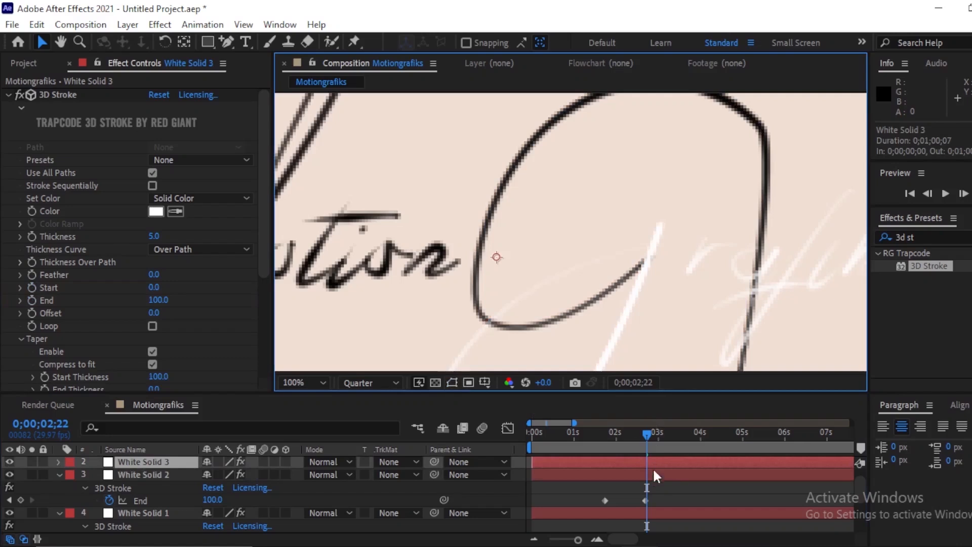
left_click(154, 236)
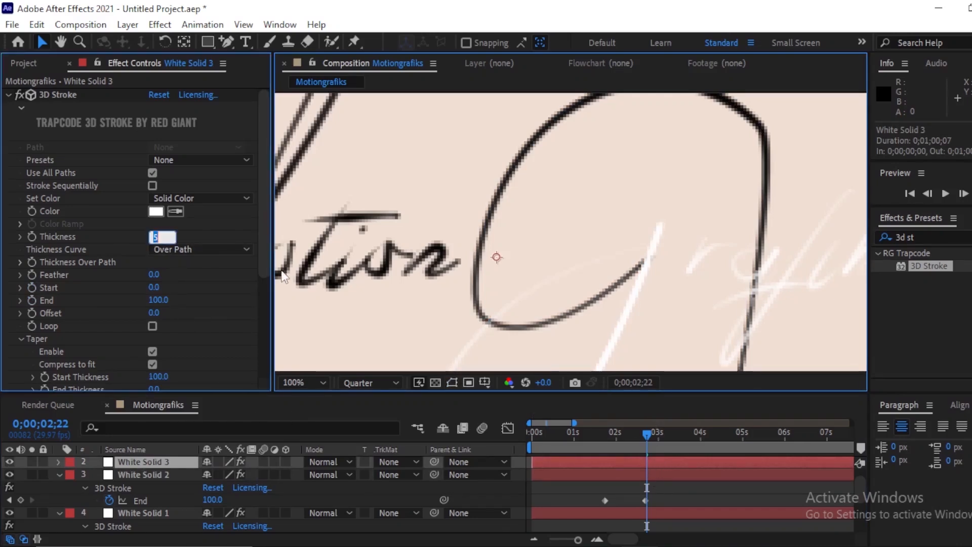
type("8")
key("Return")
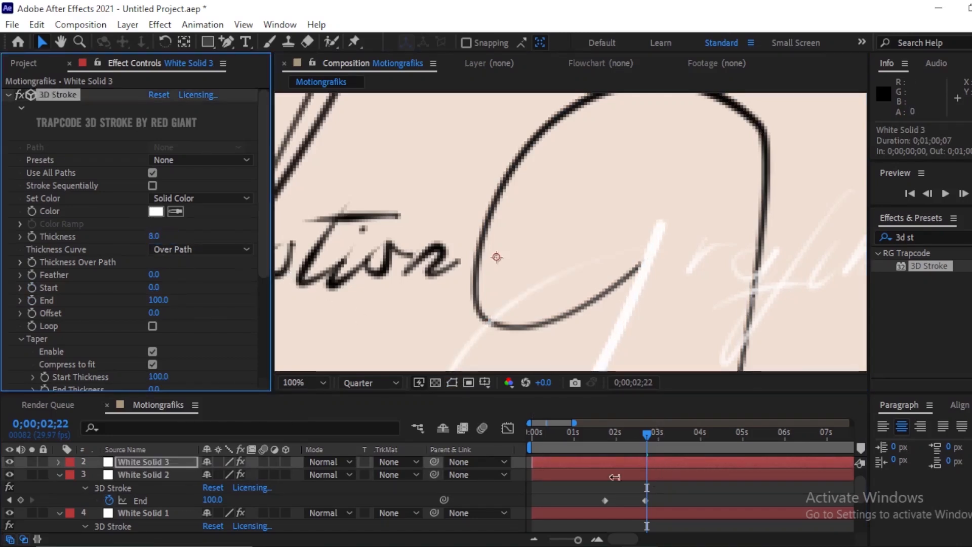
- View the whole lettering and briefly hide White Solid 3 to check which part of the G it draws
left_click(653, 475)
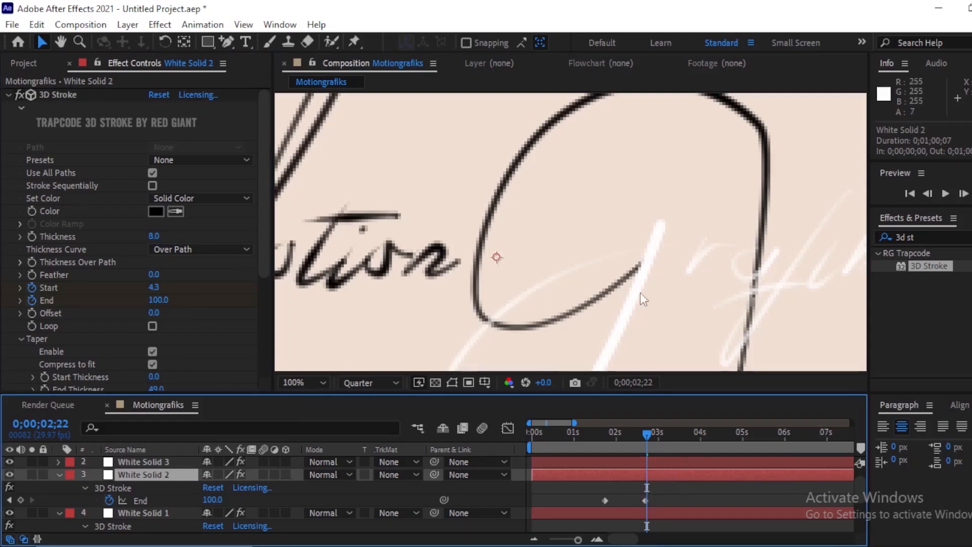
key("comma")
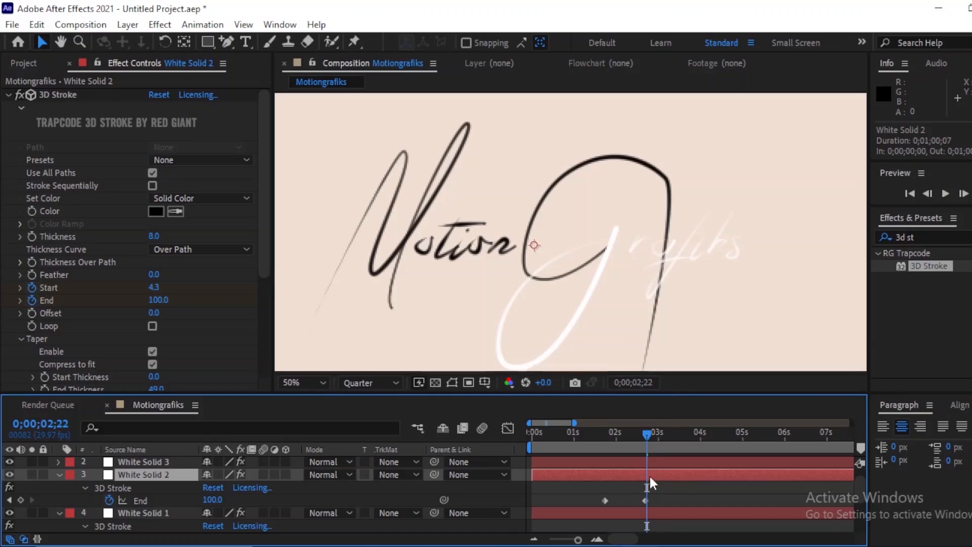
key("ctrl+s")
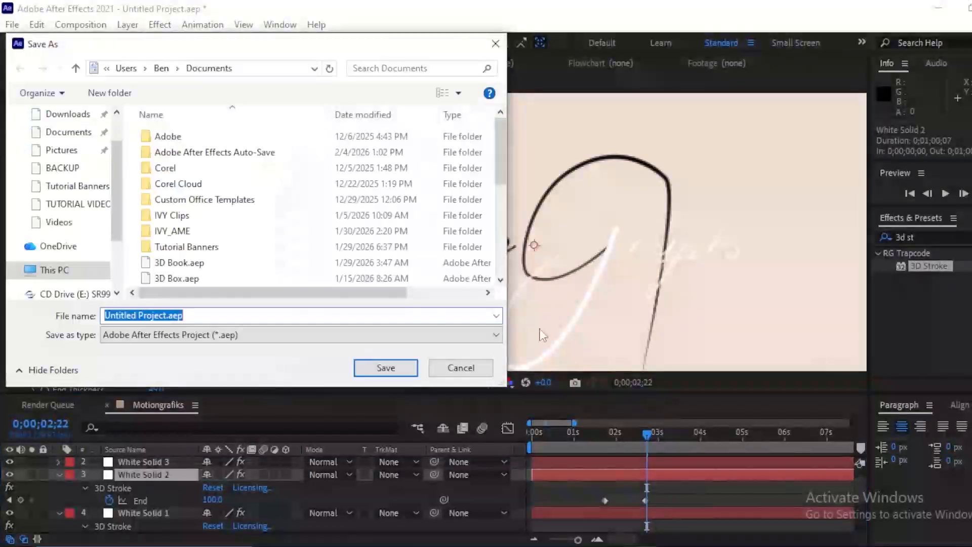
key("Escape")
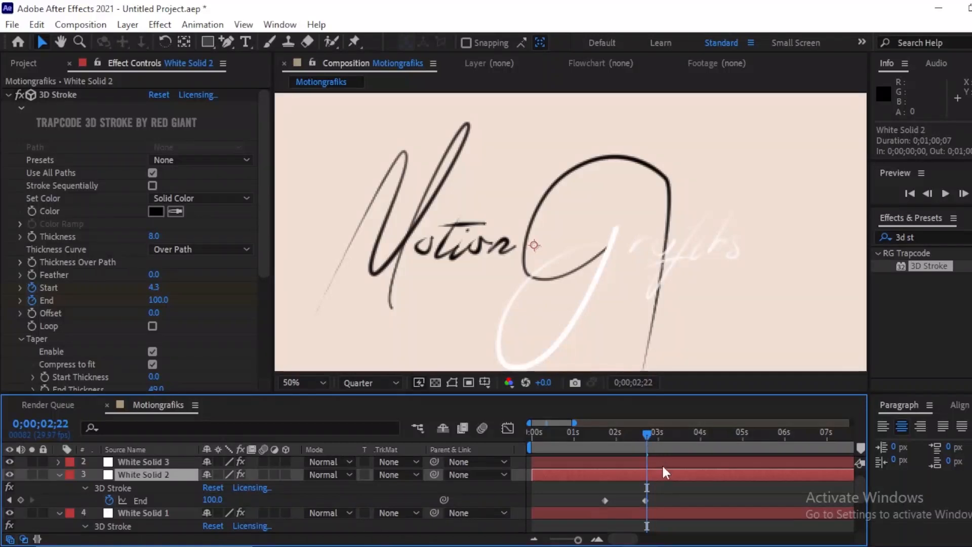
left_click(658, 460)
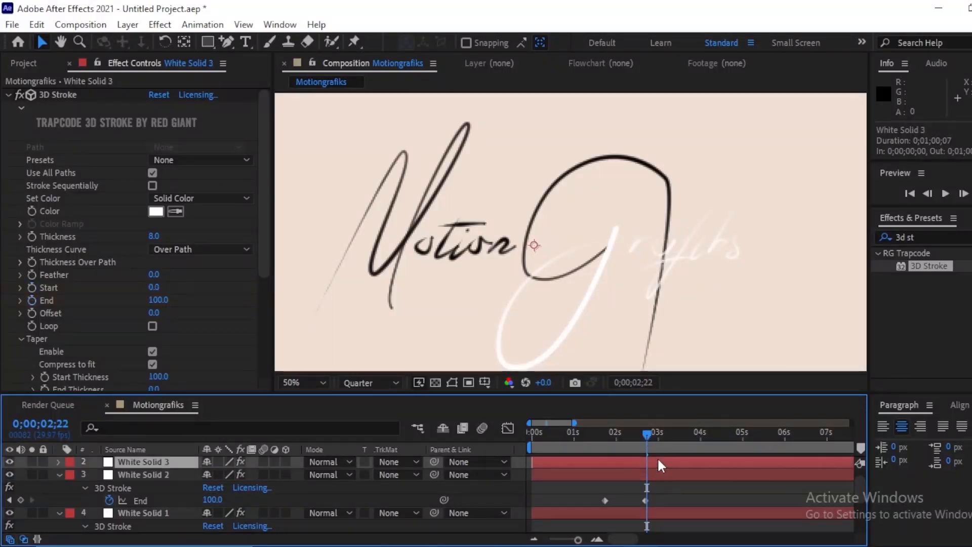
left_click(9, 461)
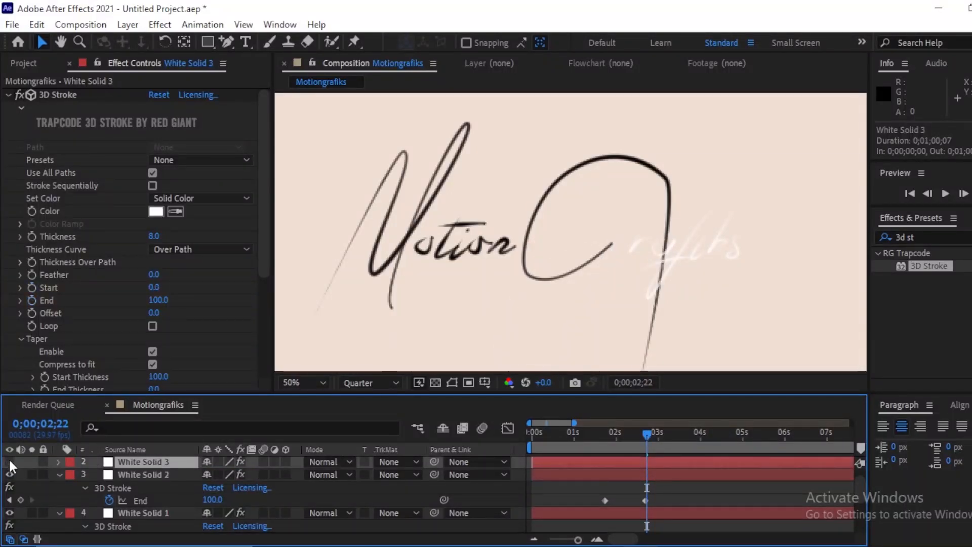
left_click(9, 460)
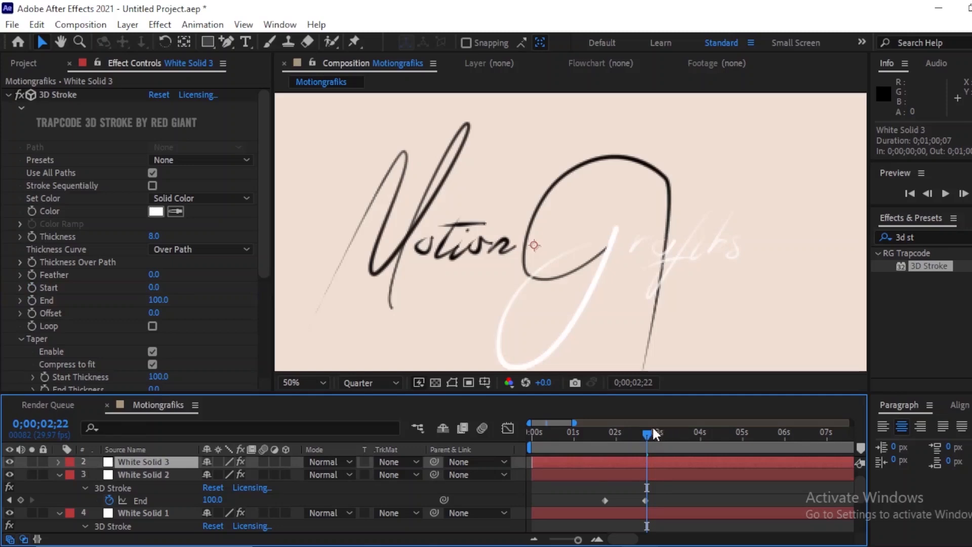
- Keyframe the End of White Solid 3's 3D Stroke from 0 at 0;00;02;19 to 100 at about 0;00;03;16
left_click_drag(645, 436, 643, 437)
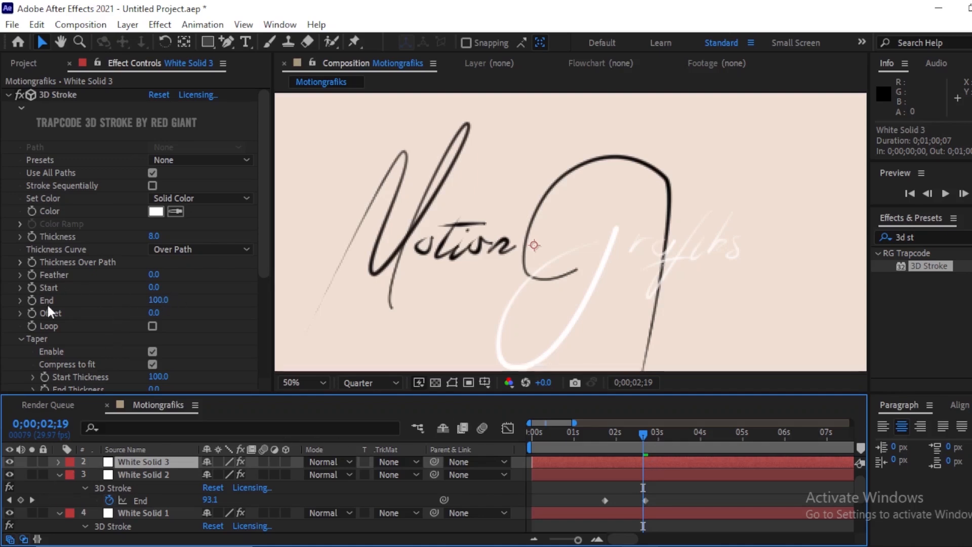
left_click(32, 299)
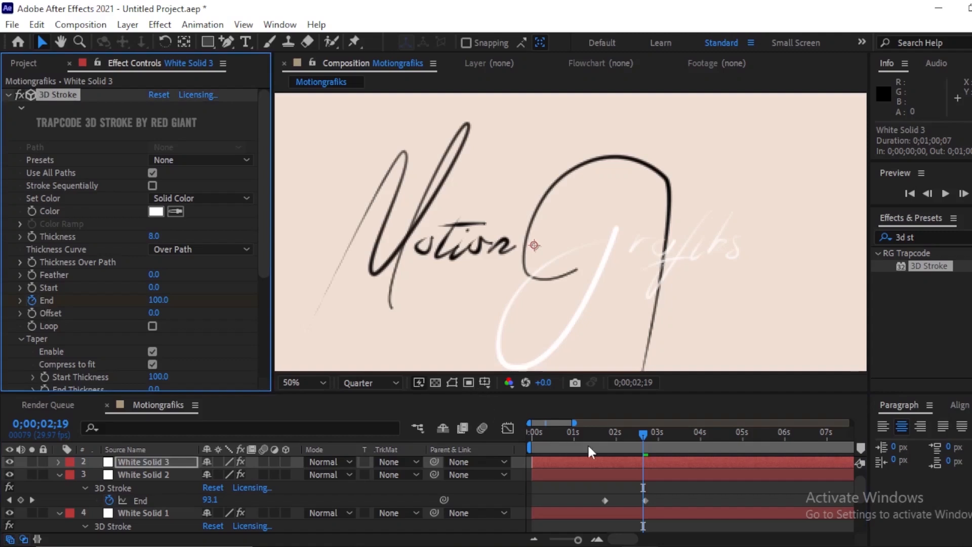
key("u")
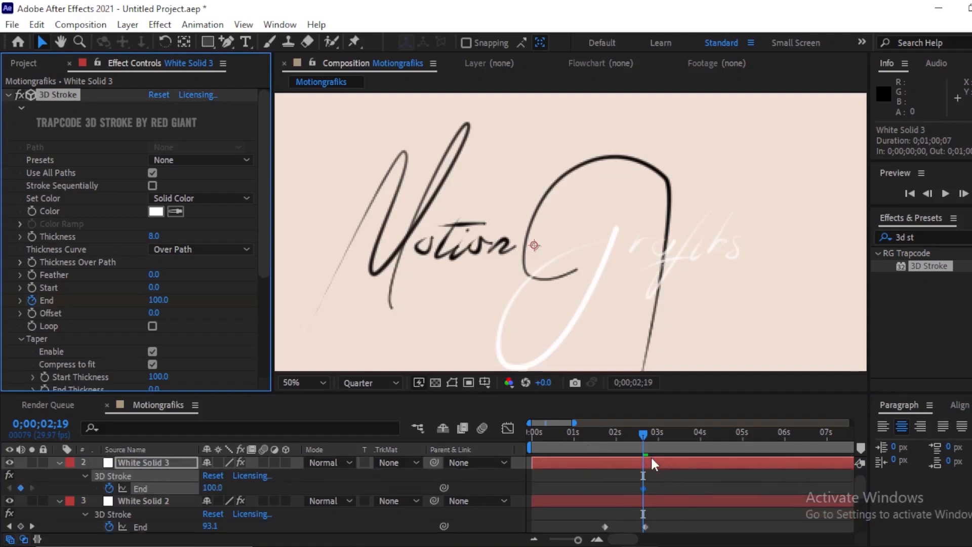
left_click_drag(643, 486, 680, 488)
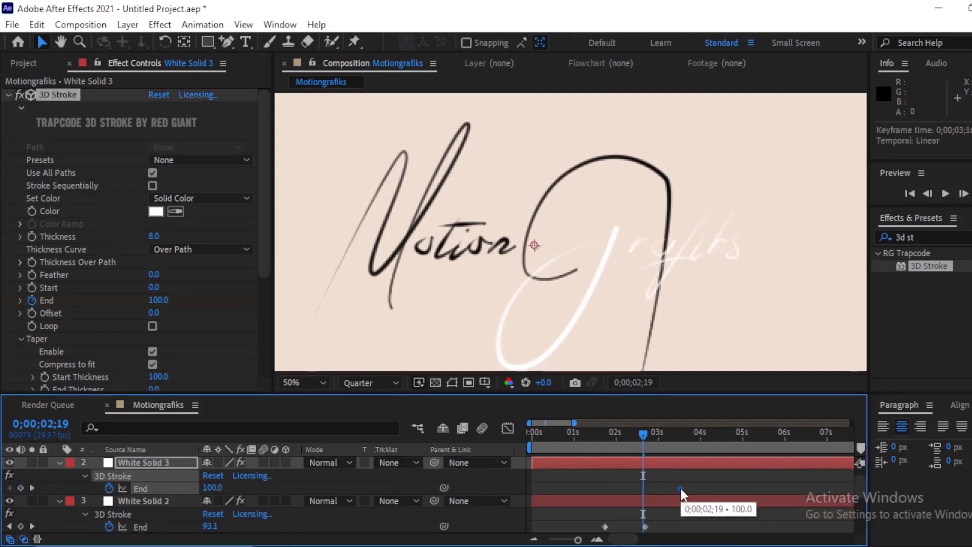
left_click(154, 300)
type("0")
key("Return")
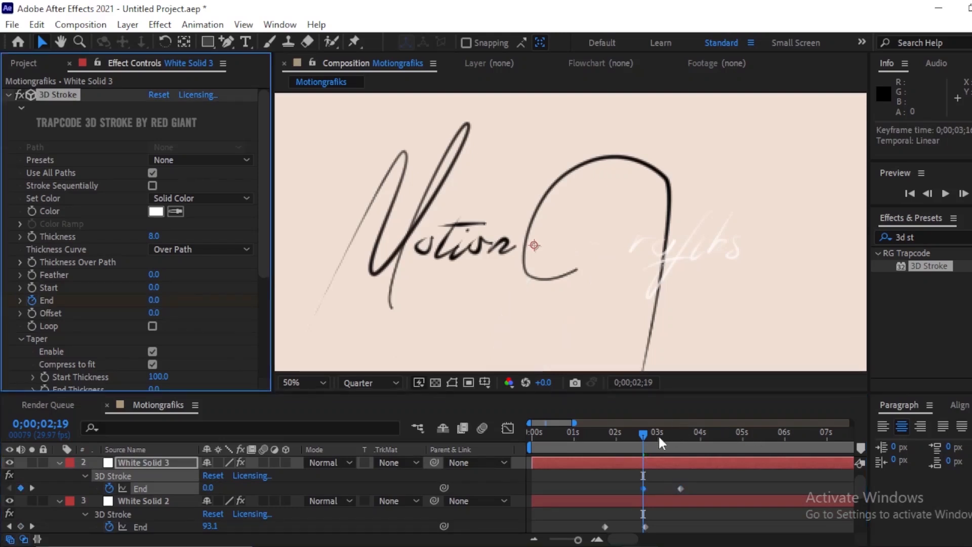
- Preview the write-on animation from the first frame
mouse_move(646, 431)
left_mouse_down()
mouse_move(688, 437)
mouse_move(494, 442)
left_mouse_up()
key("space")
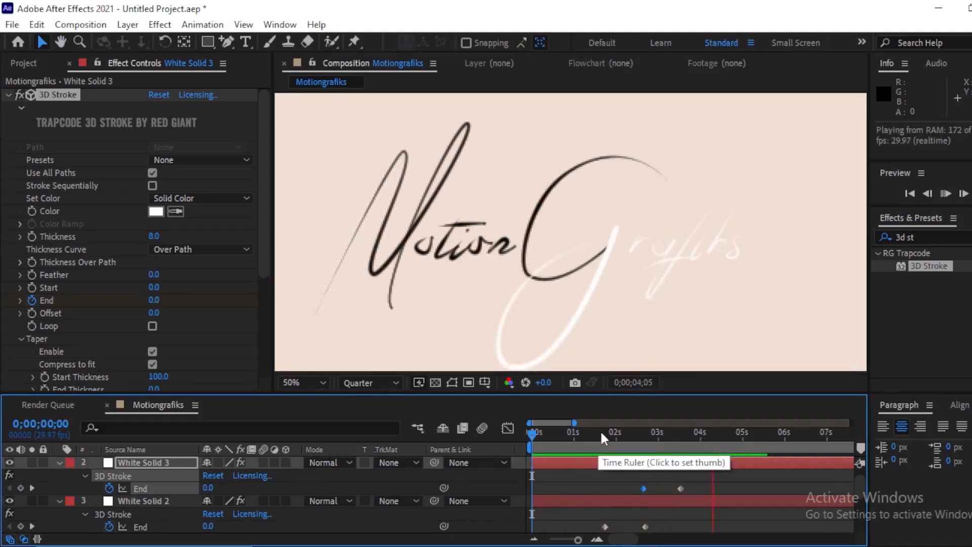
key("space")
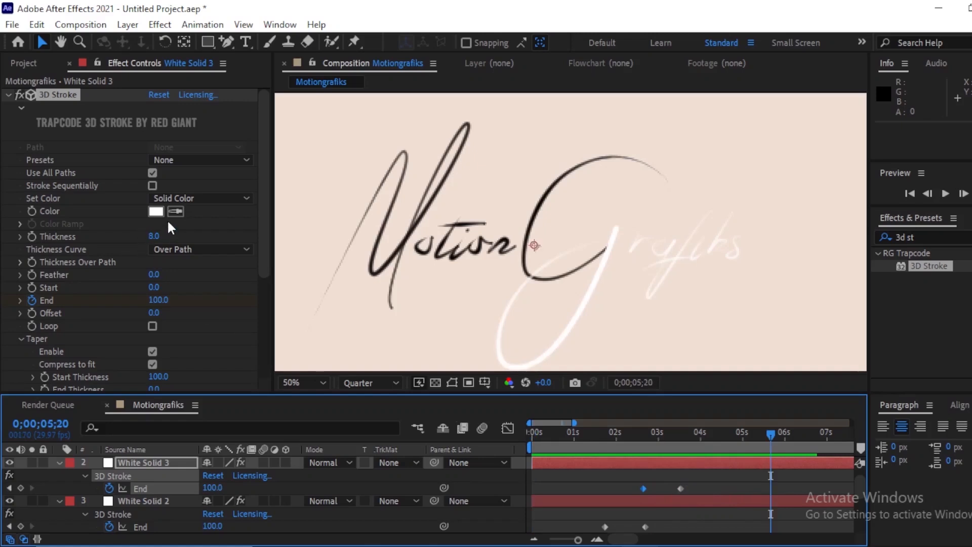
- Set the Color of White Solid 3's 3D Stroke to black (000000) and scrub through its write-on to 0;00;02;28
left_click(156, 211)
type("000000")
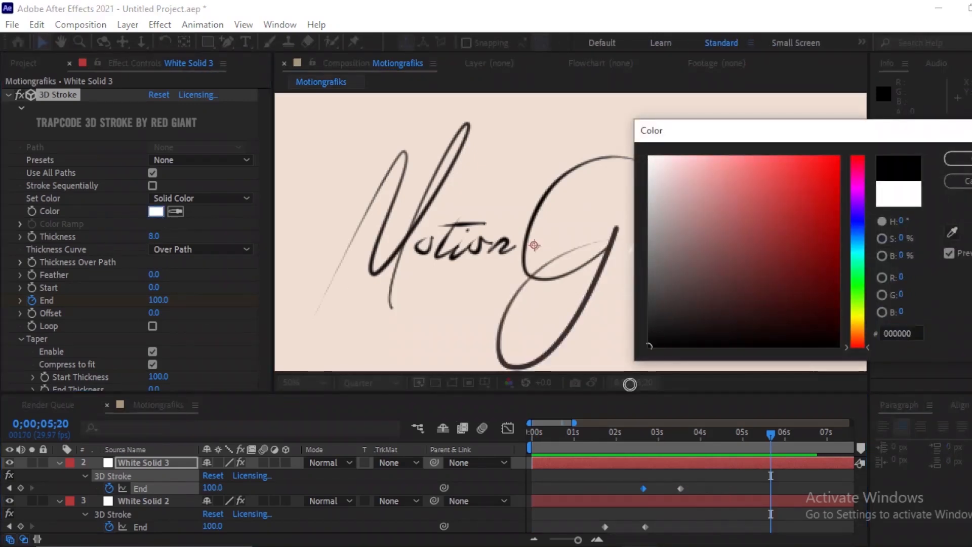
left_click(956, 158)
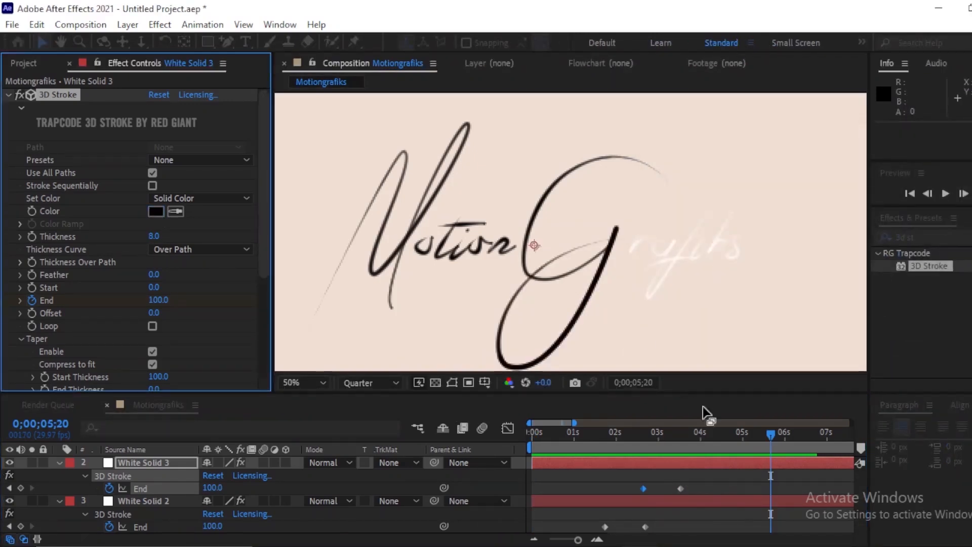
left_click(704, 433)
mouse_move(651, 459)
left_mouse_down()
mouse_move(600, 457)
mouse_move(654, 459)
left_mouse_up()
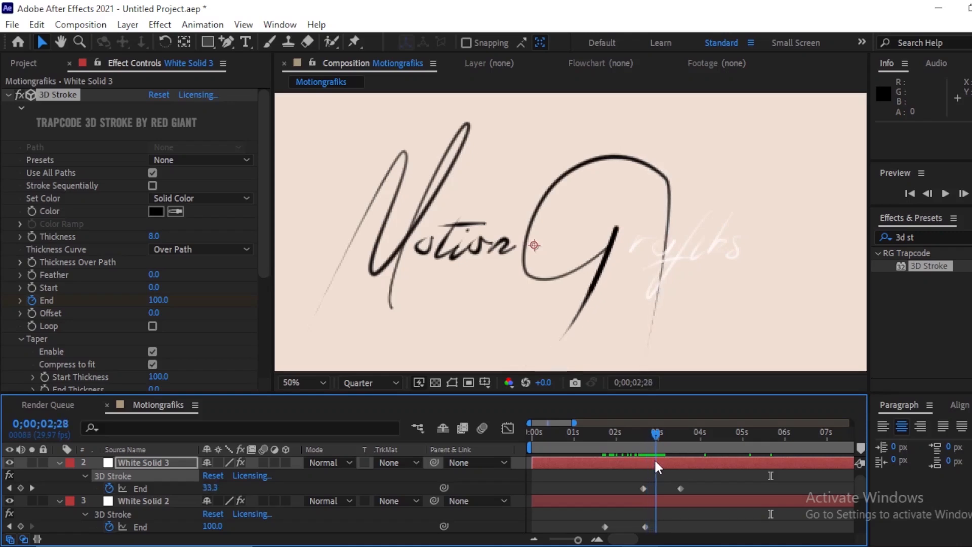
- Set the Thickness of White Solid 4's 3D Stroke to 8
key("ctrl+d")
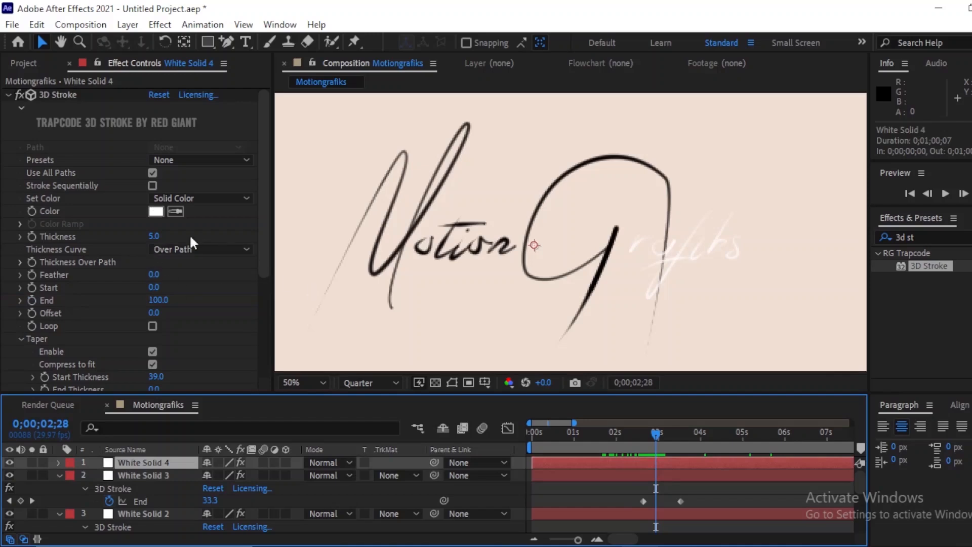
left_click(152, 236)
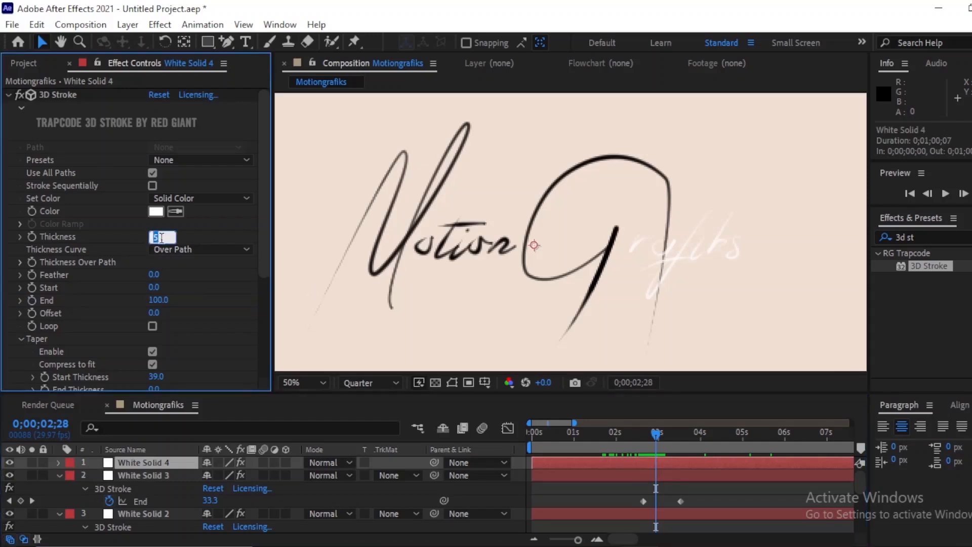
key("Return")
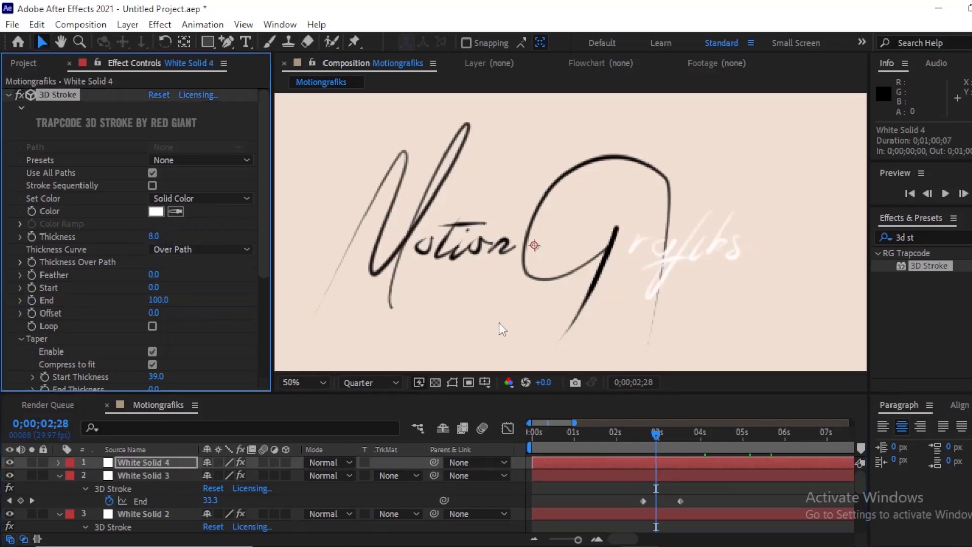
left_click(673, 461)
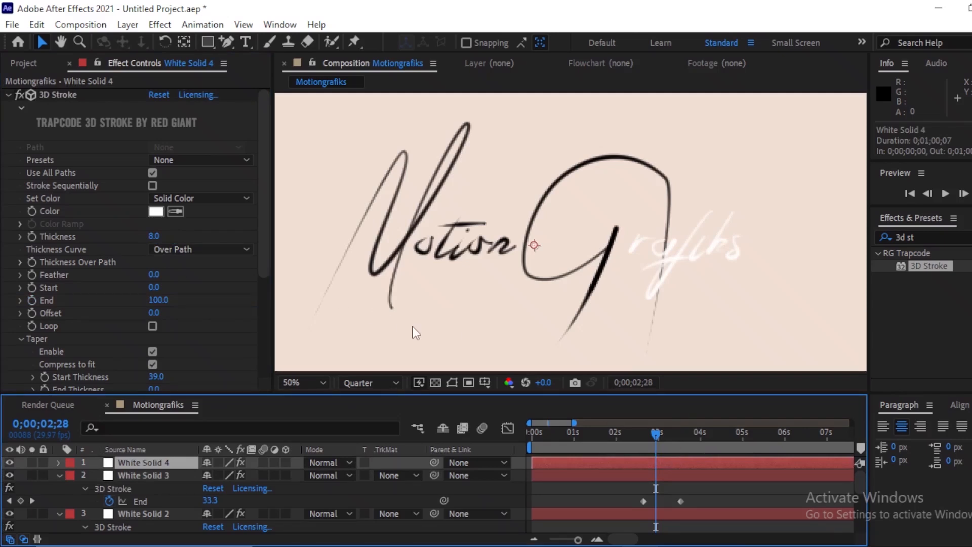
- Enable Stroke Sequentially on White Solid 4's 3D Stroke and keyframe its End from 0 at 0;00;02;28 to 100 at 0;00;03;28
left_click(31, 297)
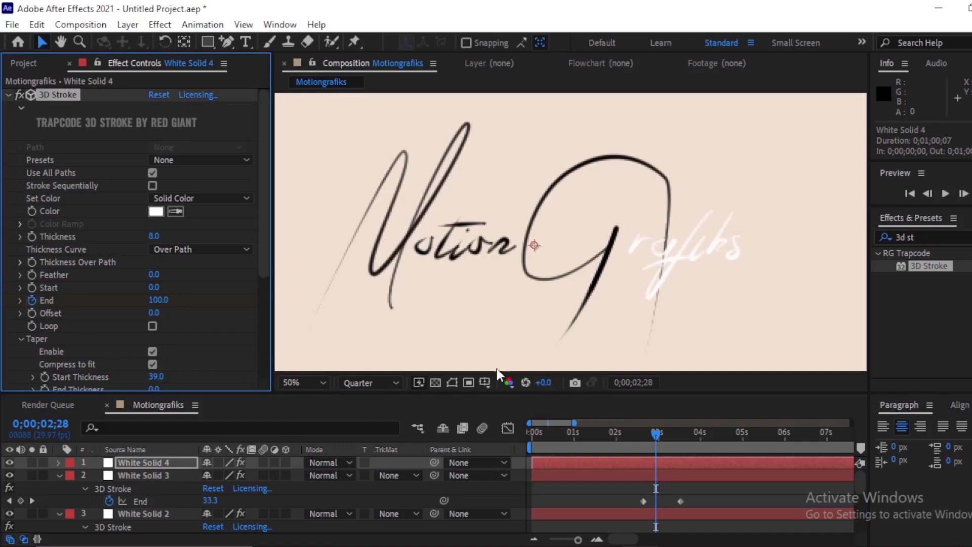
left_click(152, 185)
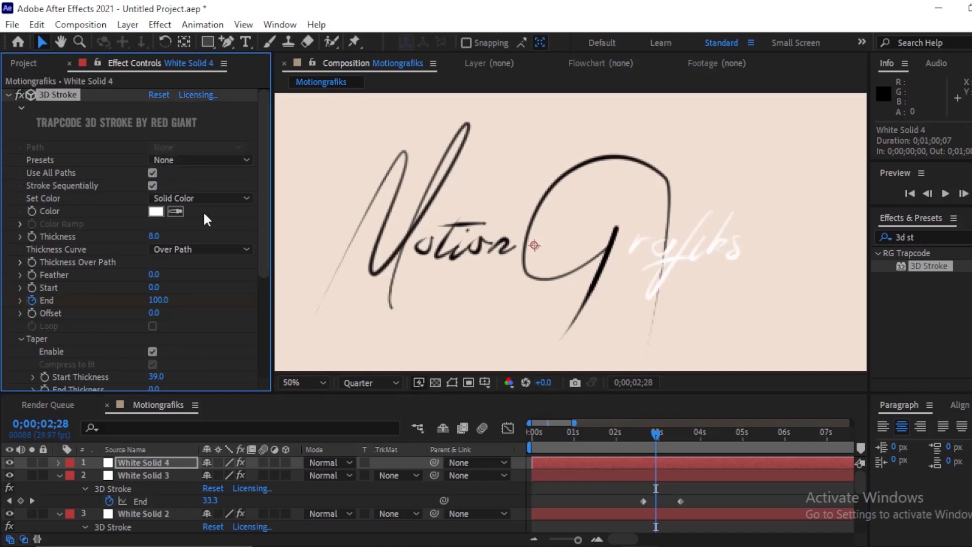
left_click(669, 458)
key("u")
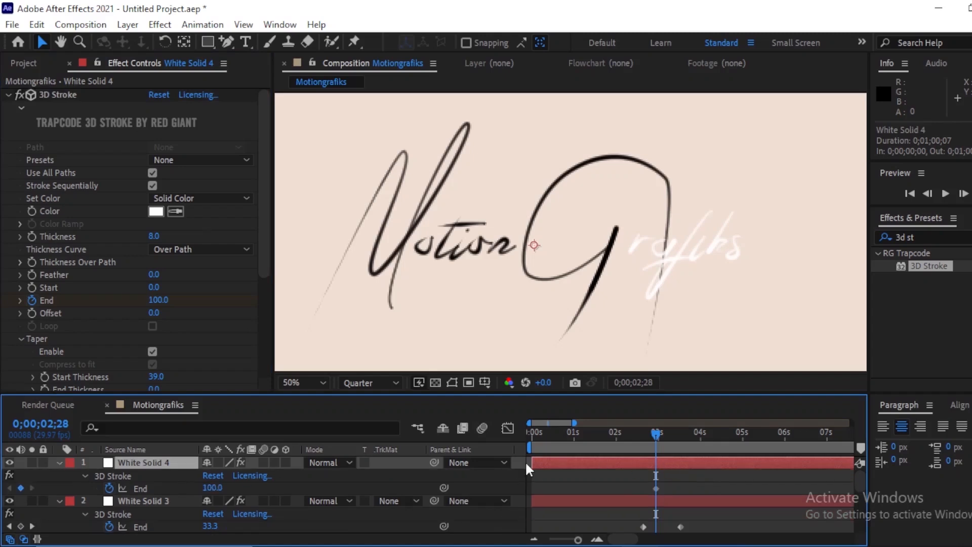
left_click_drag(656, 490, 698, 490)
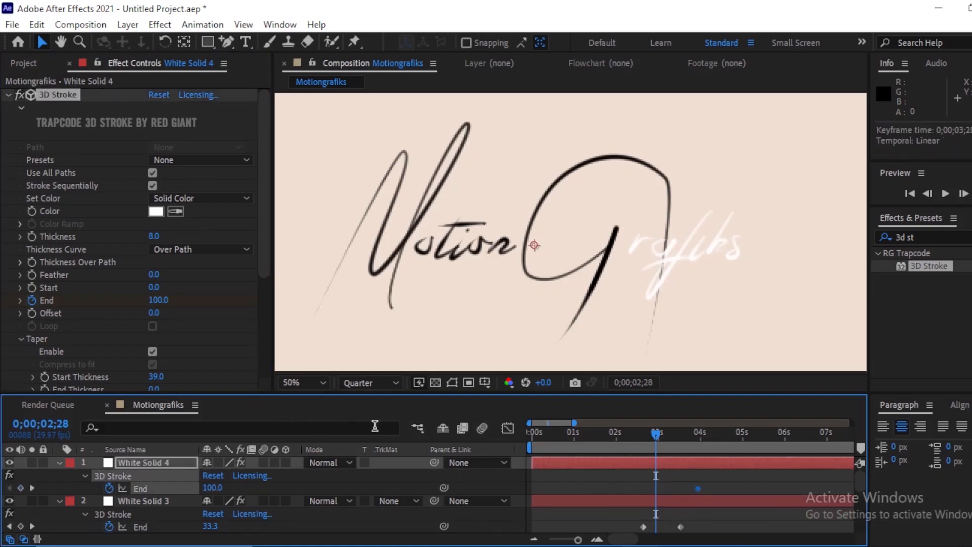
left_click(154, 301)
key("Return")
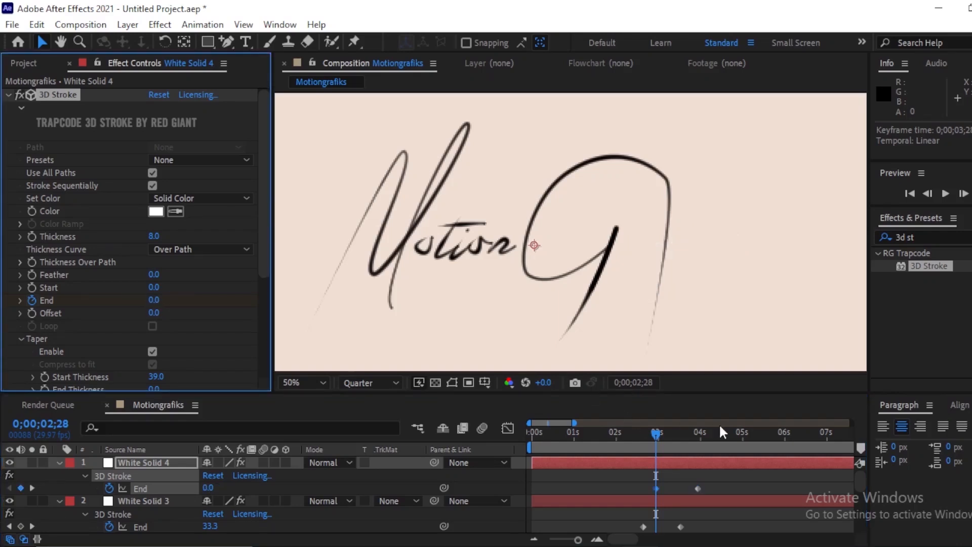
- Set the Color of White Solid 4's 3D Stroke to black (000000)
left_click(156, 211)
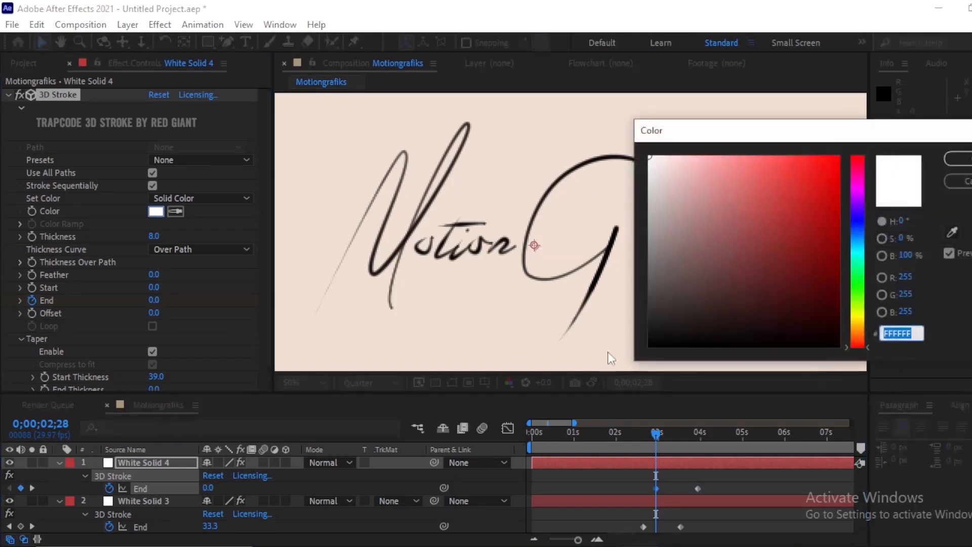
type("000000")
key("Return")
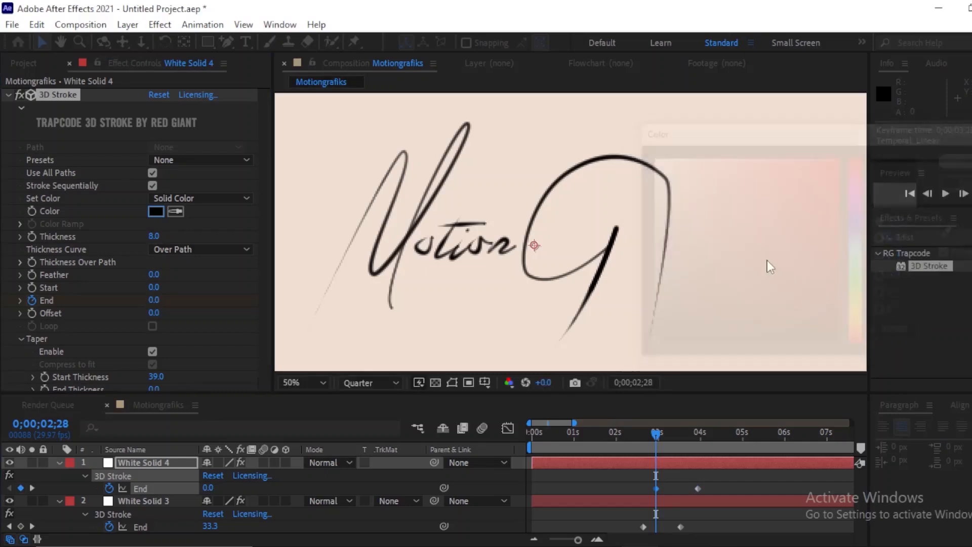
- Preview the write-on animation of the whole lettering from the first frame and stop it at 0;00;02;24
scroll(634, 226, "down", 2)
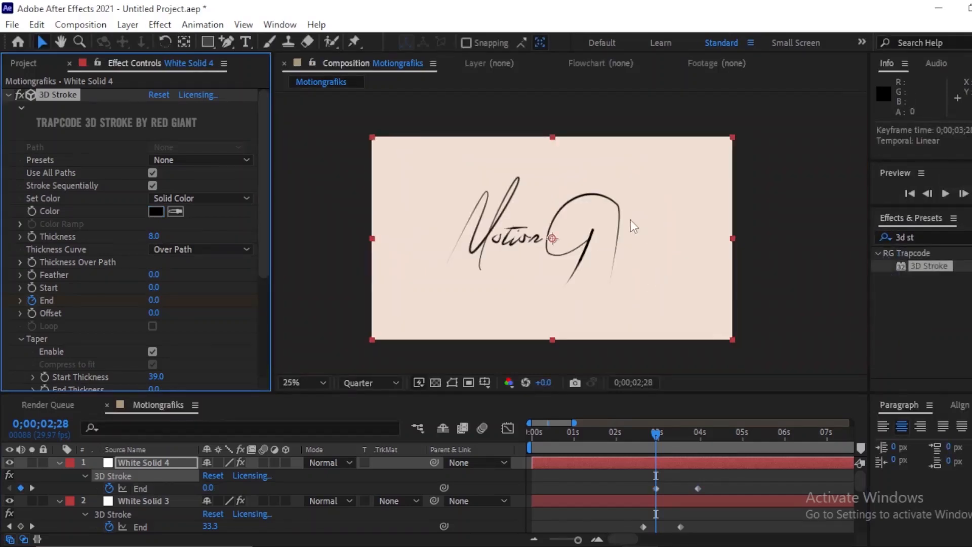
left_click(657, 434)
key("Home")
key("space")
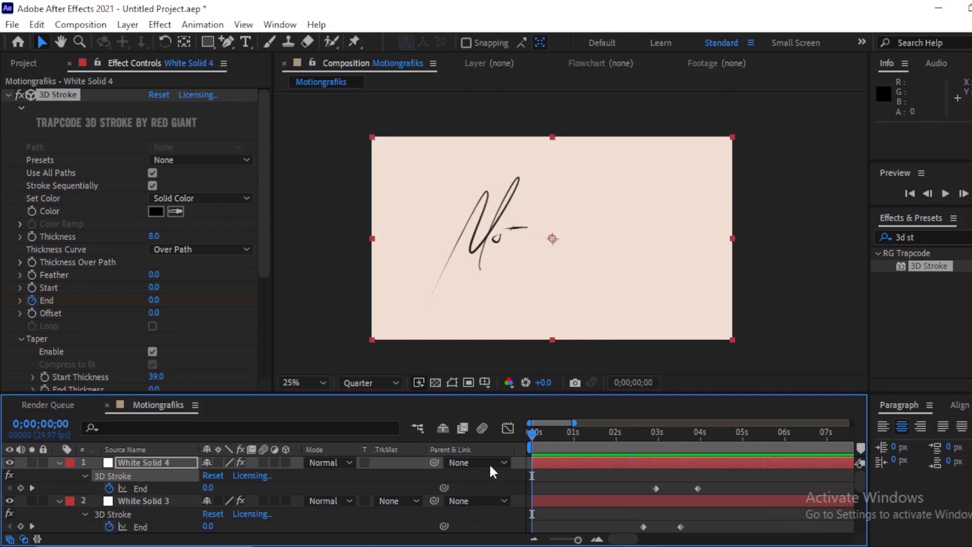
key("space")
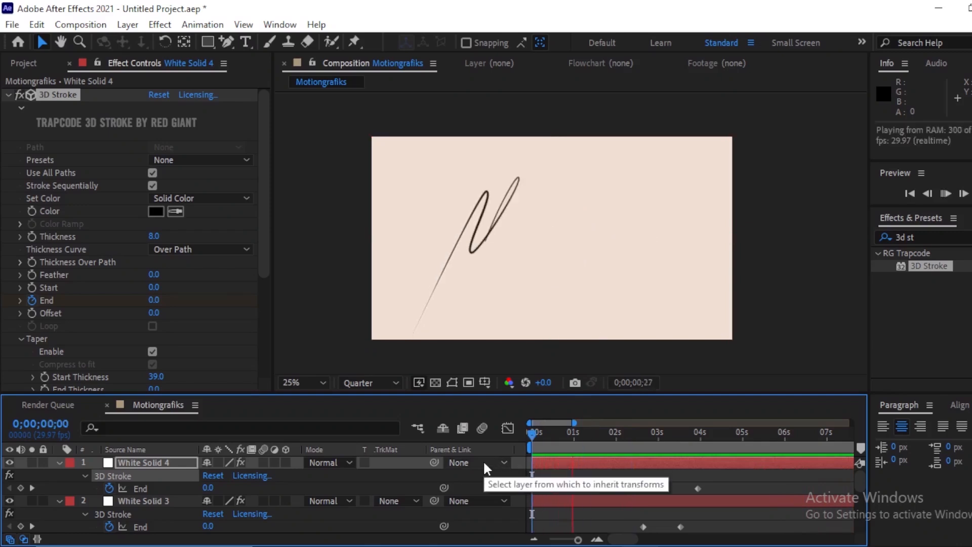
left_click(721, 478)
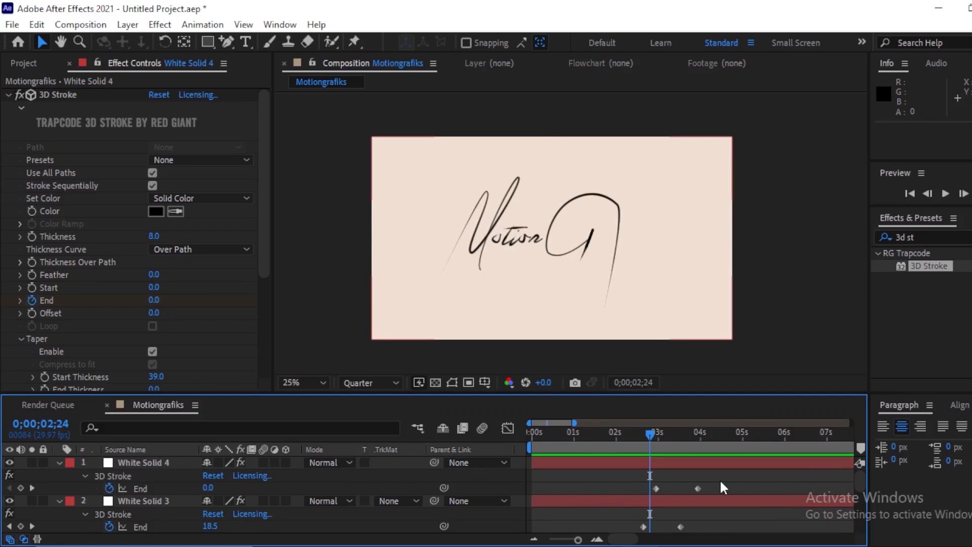
- Create a new 1920 x 1080 px solid in a dark teal blue
key("ctrl+y")
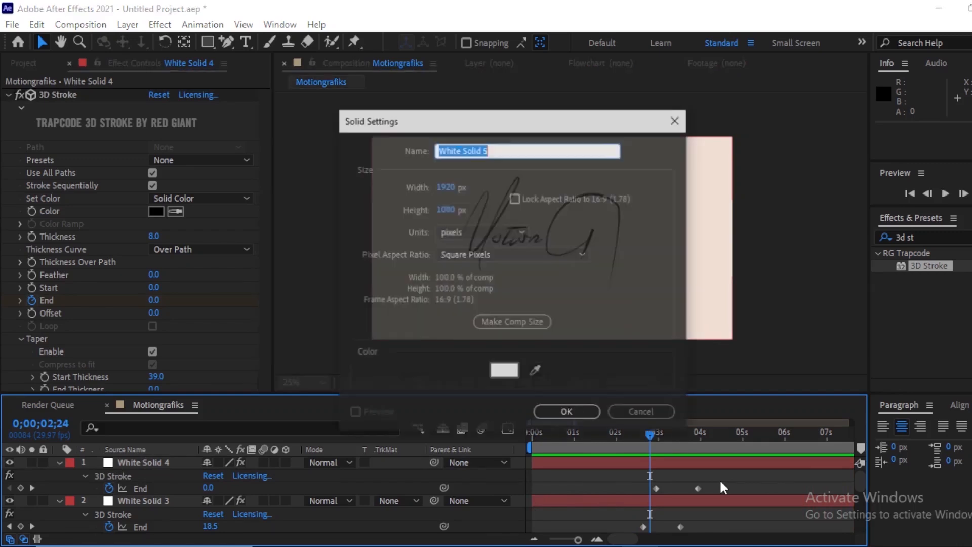
left_click(507, 372)
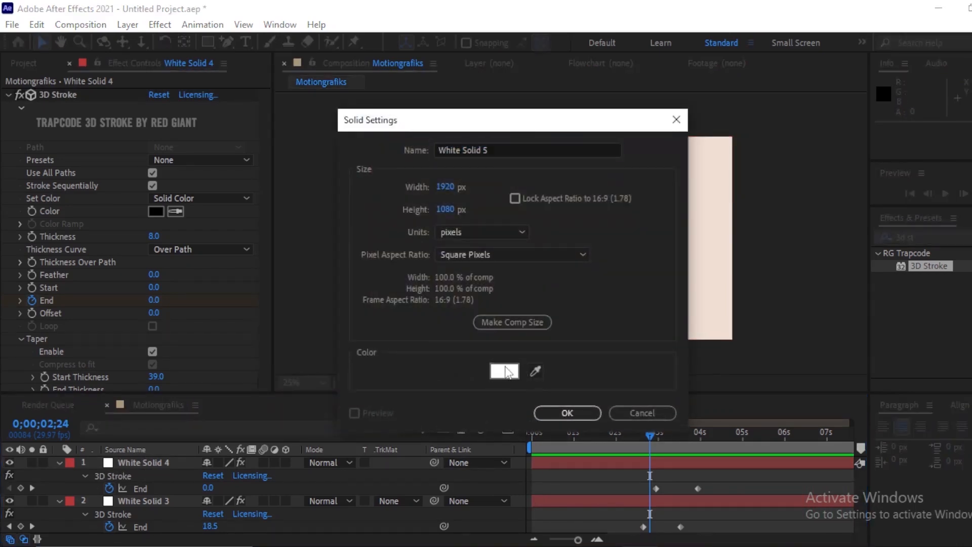
left_click(859, 249)
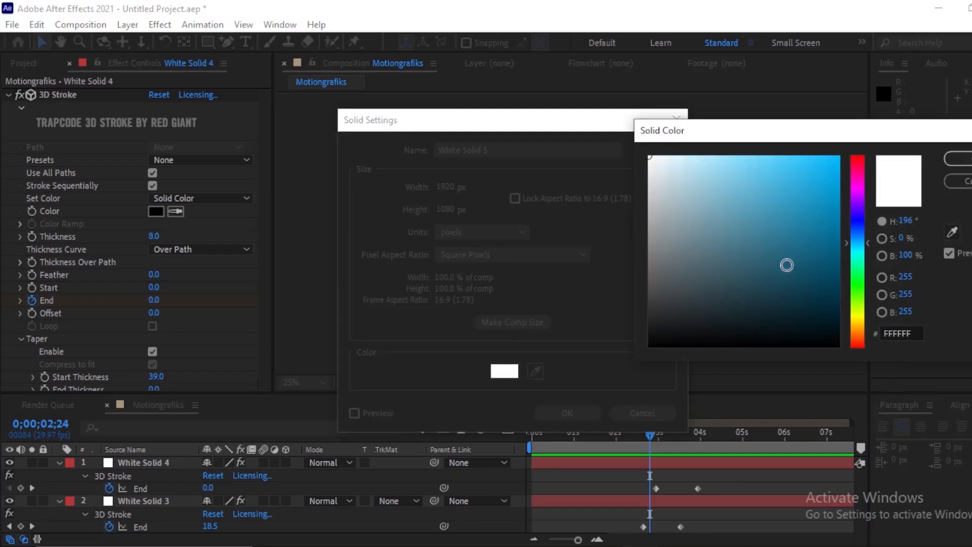
left_click(807, 269)
left_click(956, 158)
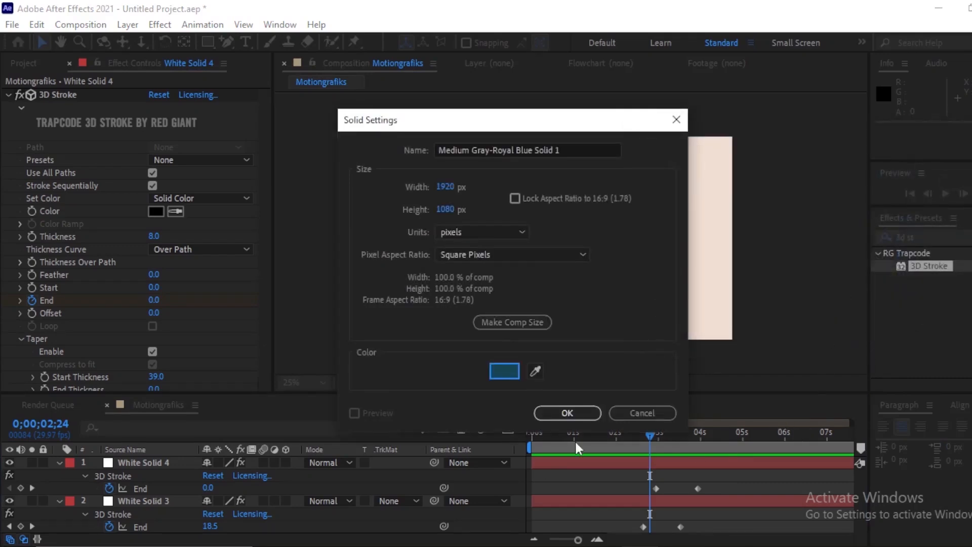
left_click(567, 412)
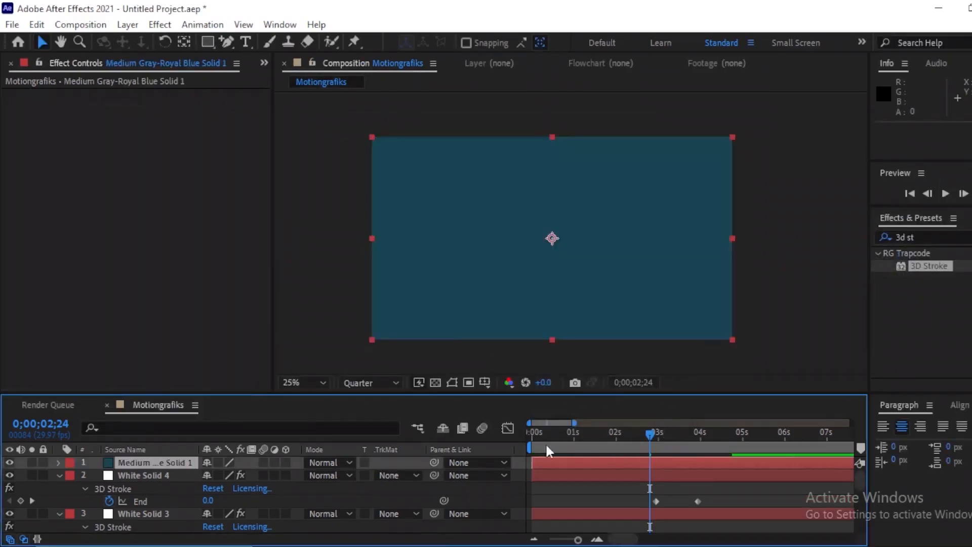
- Collapse the properties of all layers and move the teal-blue solid beneath the m layer, directly above the MotionGrafiks text layer
key("ctrl+a")
left_click(59, 475)
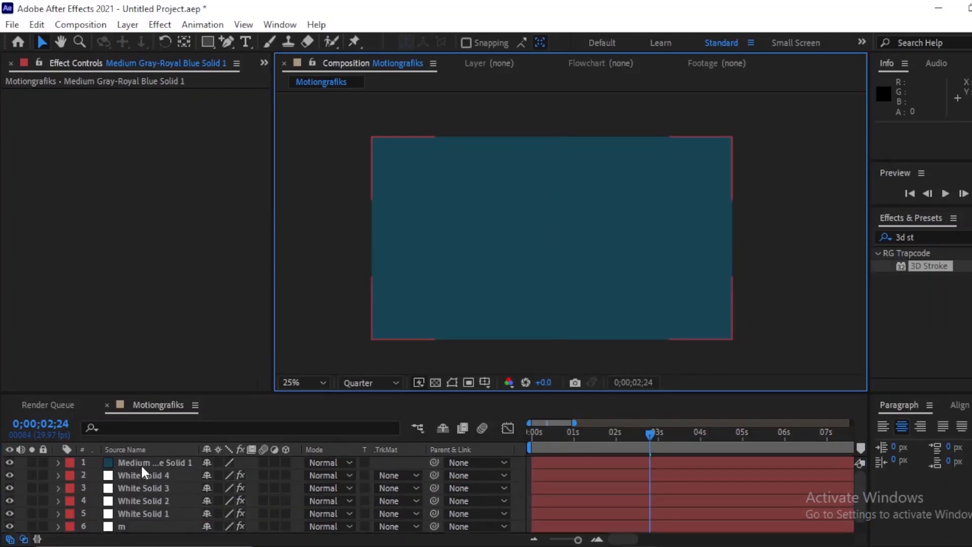
left_click(141, 461)
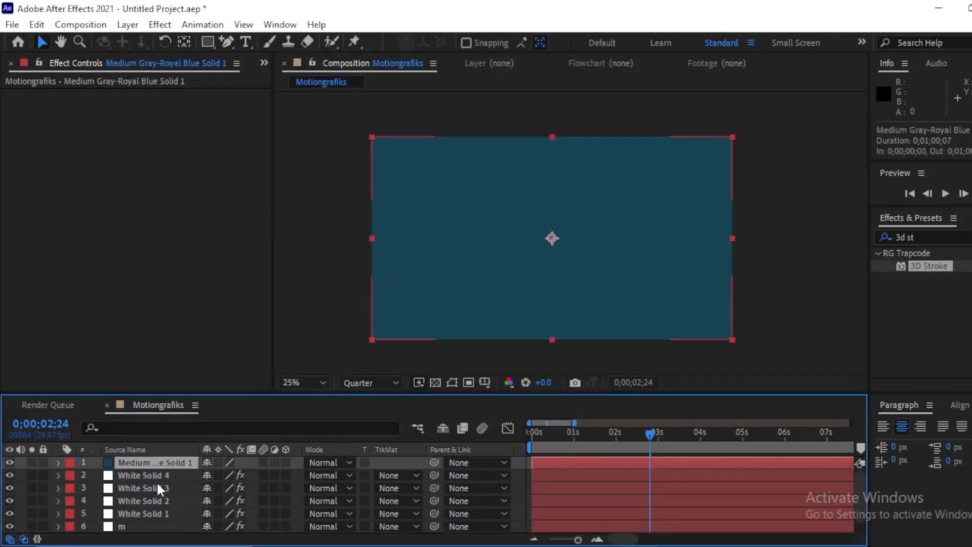
key("ctrl+bracketleft")
key("ctrl+bracketleft")
key("ctrl+bracketleft")
key("ctrl+bracketleft")
key("ctrl+bracketleft")
key("ctrl+bracketleft")
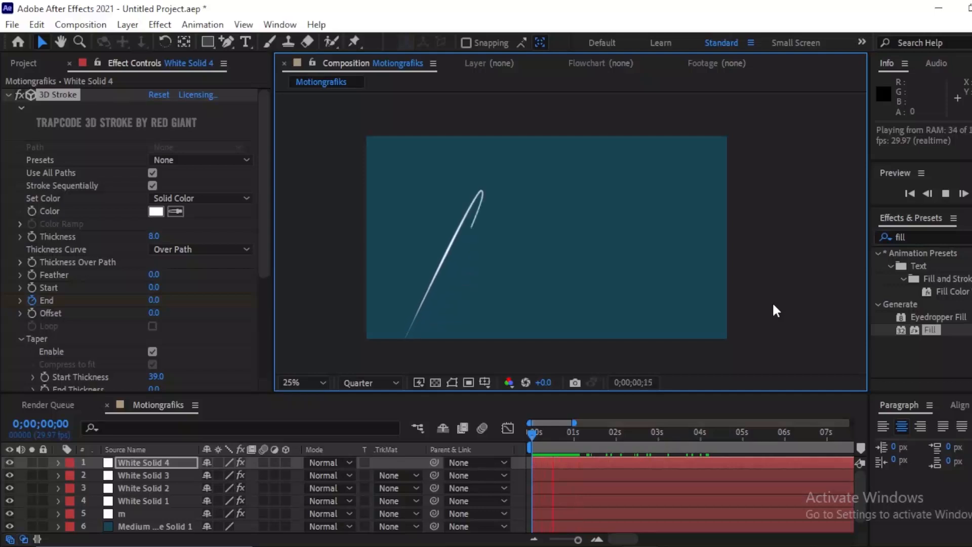
- Check the write-on playback and pre-compose White Solid 1 to 4 and the m layer as Pre-comp 1, moving all attributes into it
key("space")
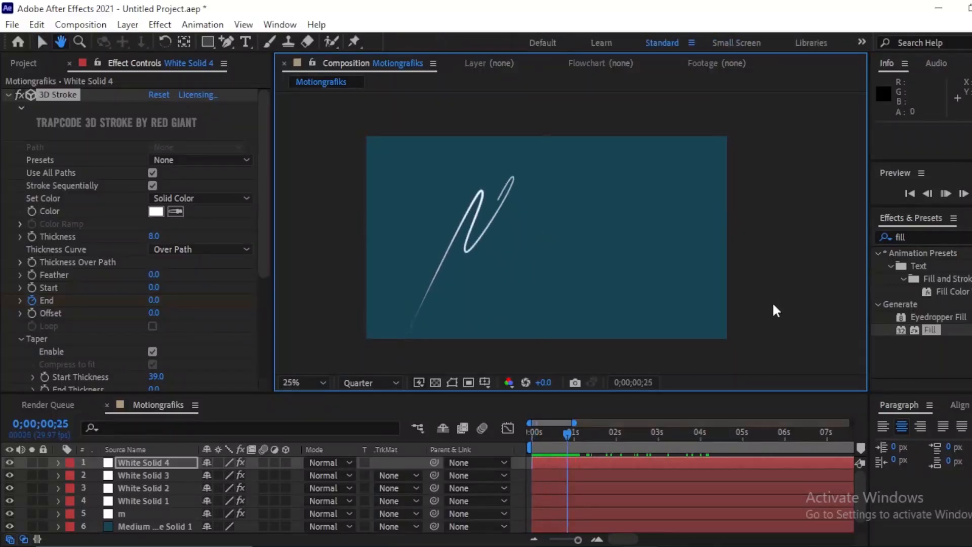
key("space")
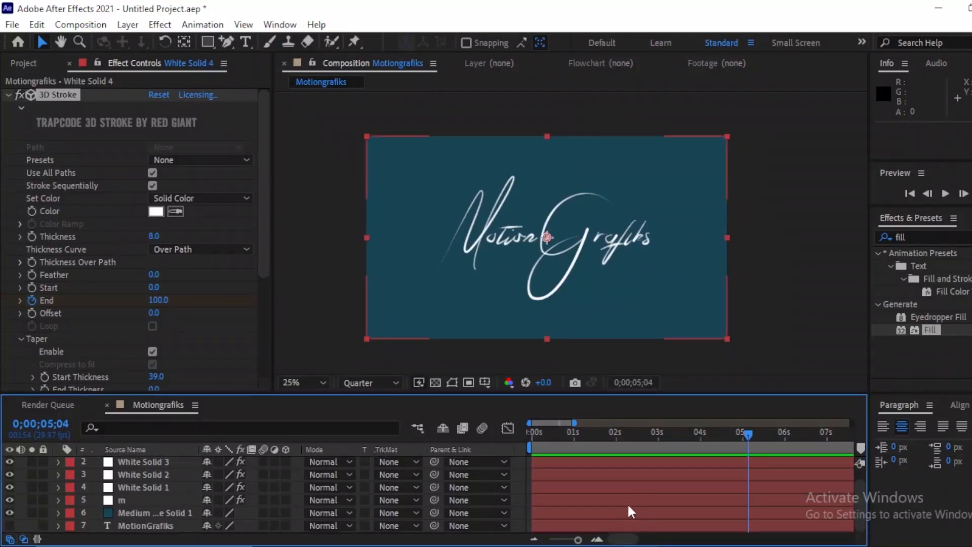
left_click(627, 496, "shift")
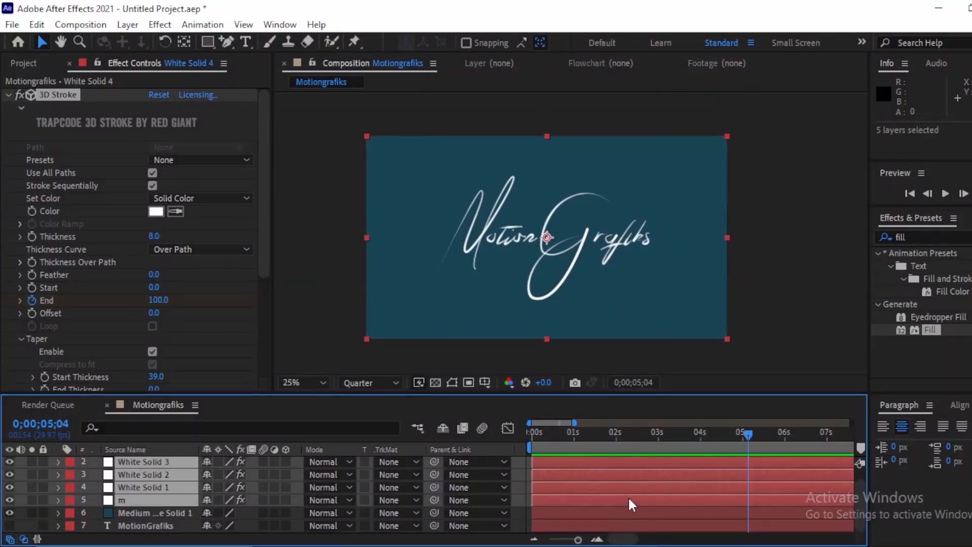
key("ctrl+shift+c")
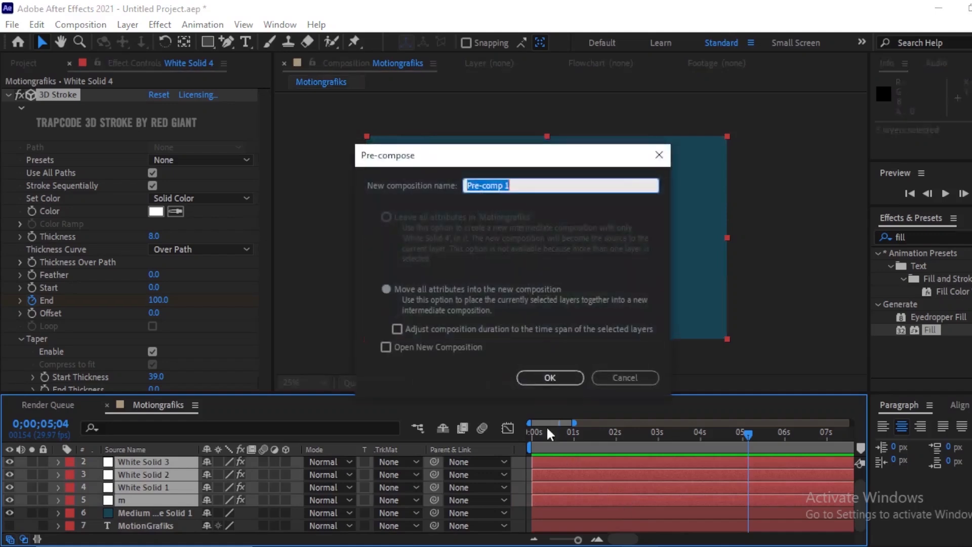
left_click(557, 376)
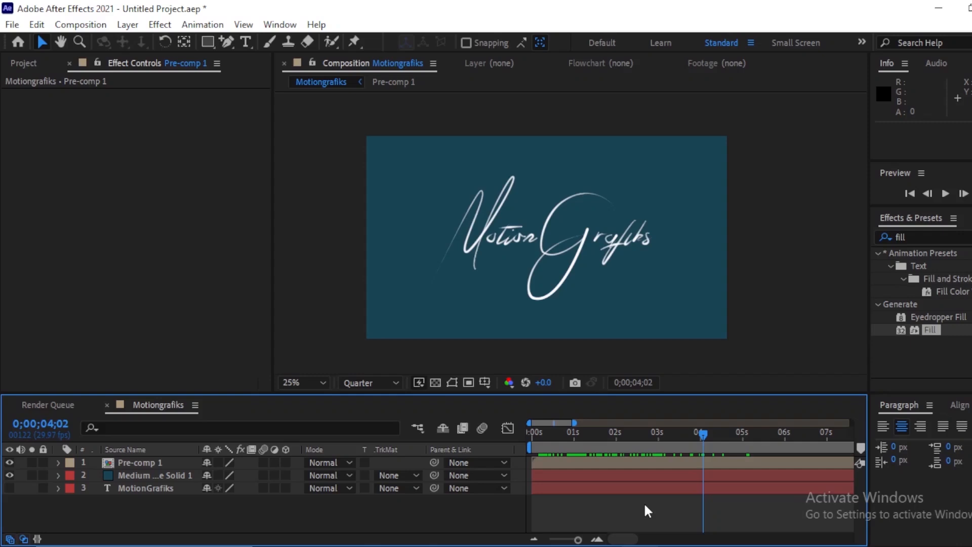
- Duplicate the Pre-comp 1 layer twice to get three stacked copies
left_click(630, 465)
key("ctrl+d")
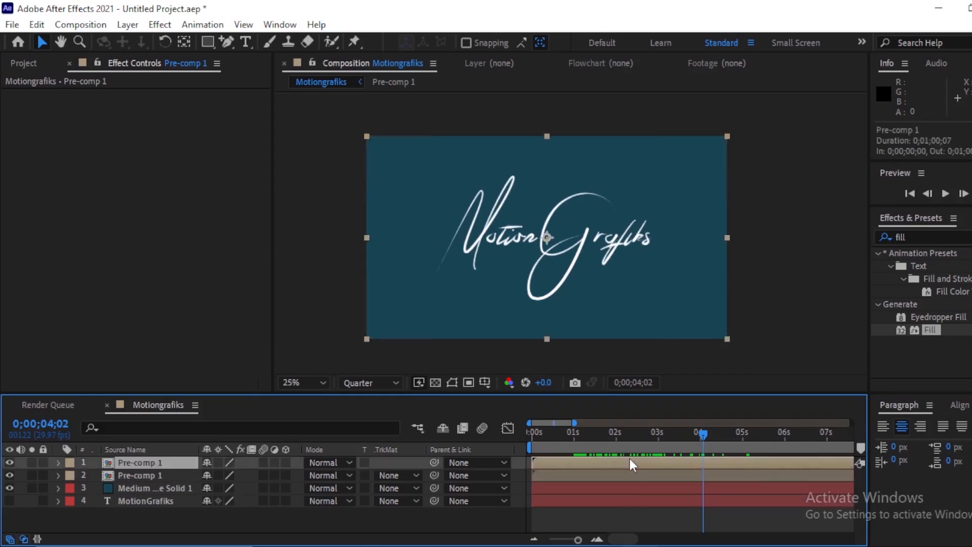
key("ctrl+d")
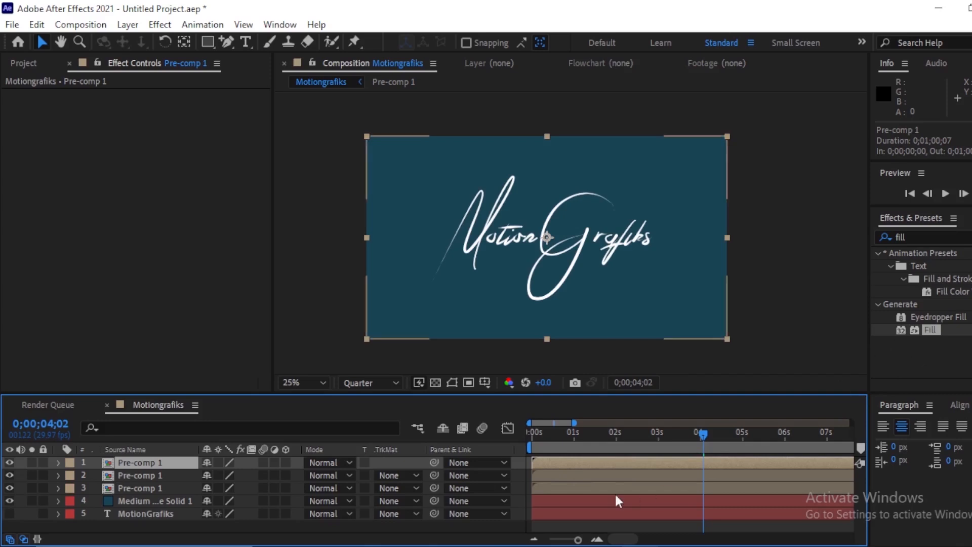
- Apply the Fill effect to the lowest and the middle Pre-comp 1 copies
left_click(576, 487)
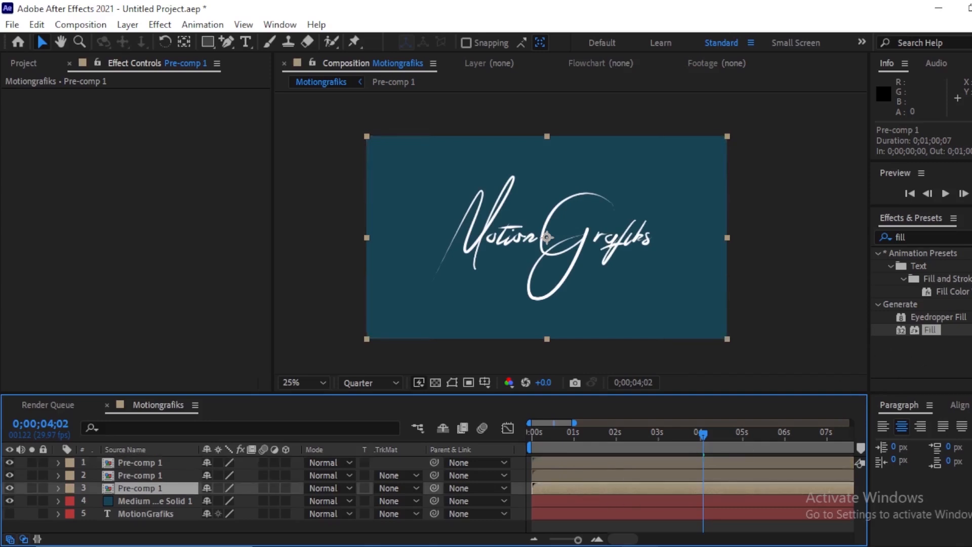
double_click(930, 330)
left_click(679, 472)
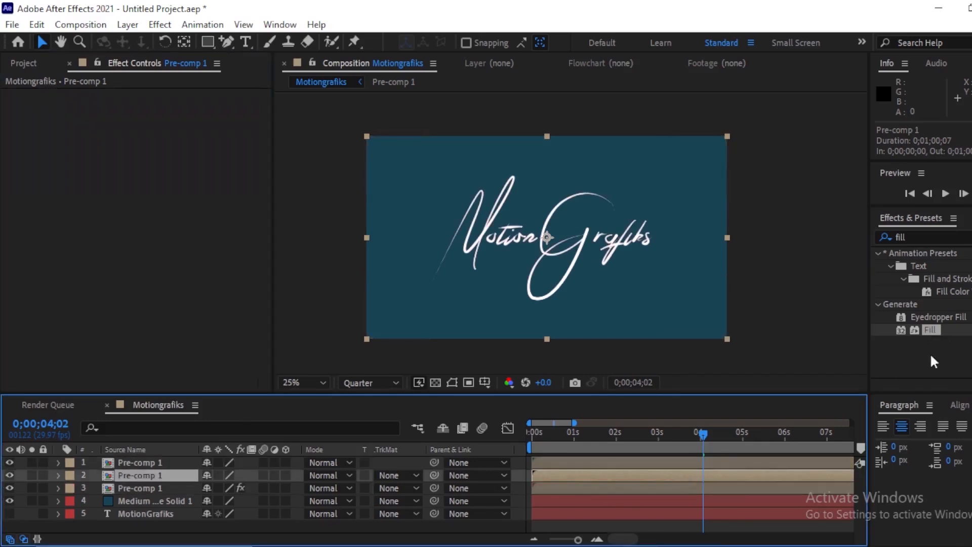
double_click(931, 330)
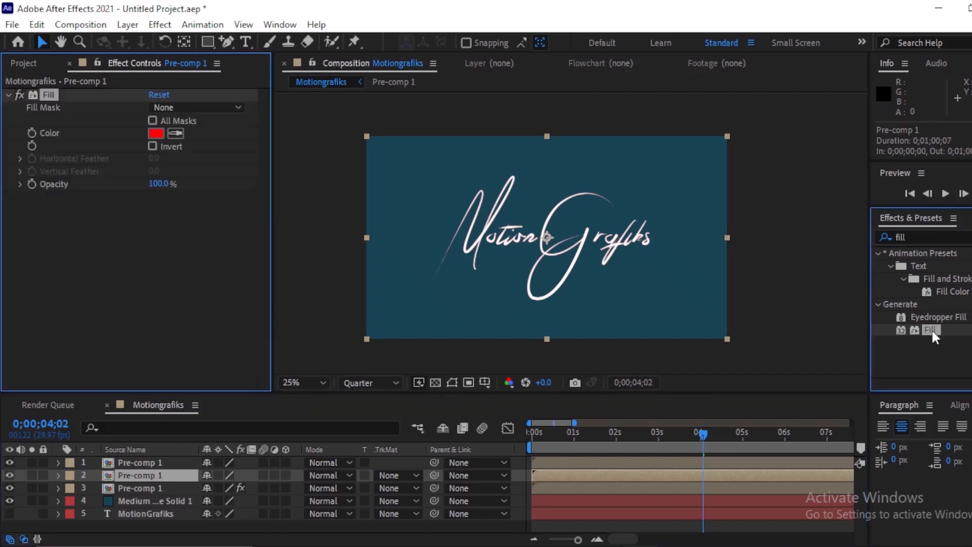
- Set the Fill color of the middle Pre-comp 1 copy to magenta C91D8A
left_click(157, 132)
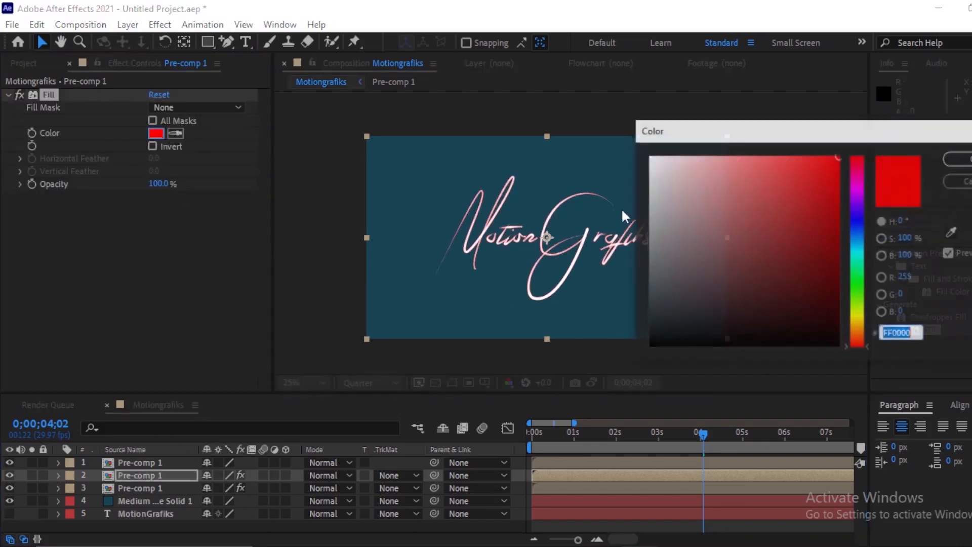
left_click(857, 251)
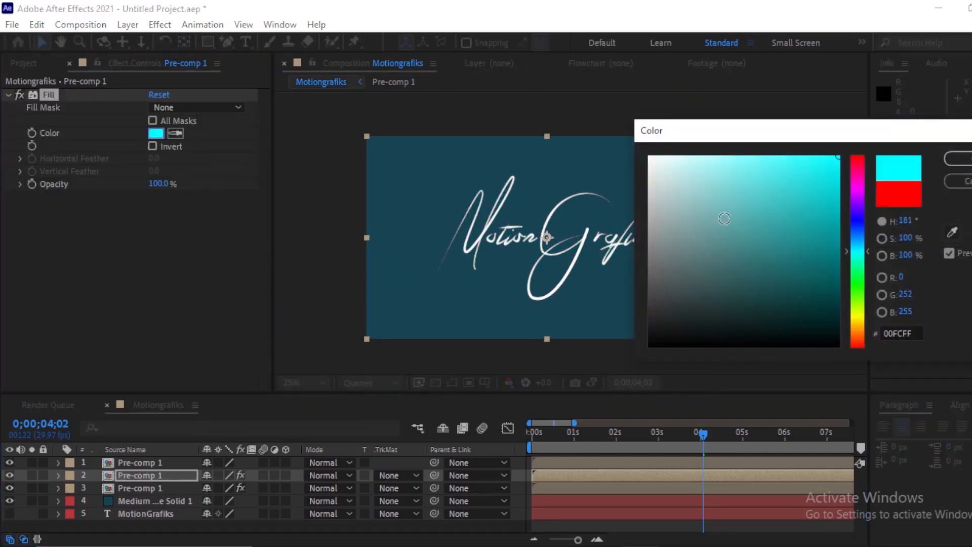
left_click(695, 204)
left_click(858, 175)
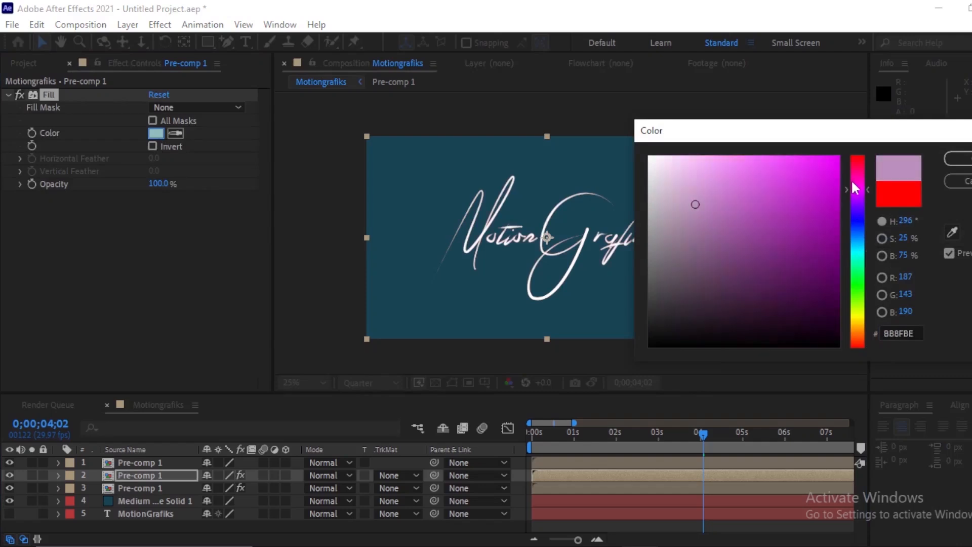
left_click(811, 196)
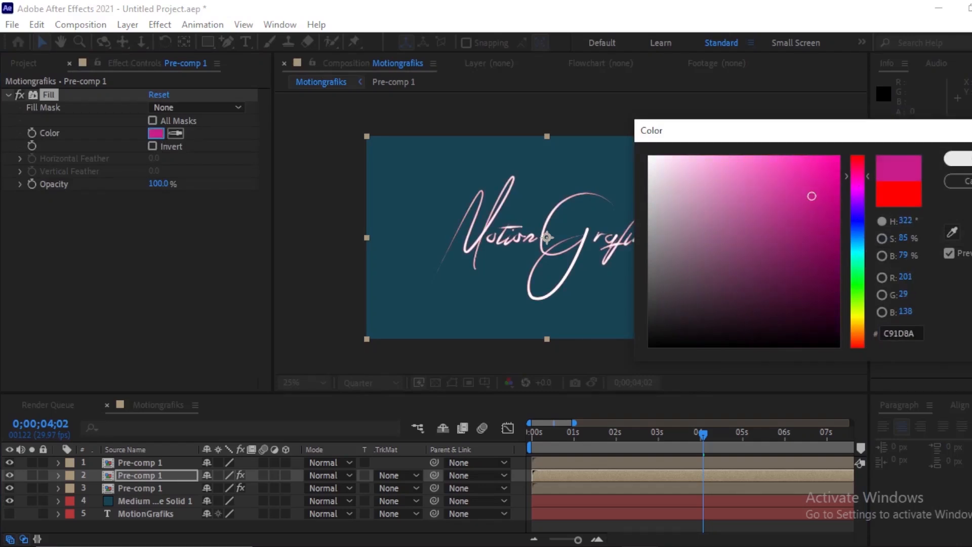
left_click(958, 159)
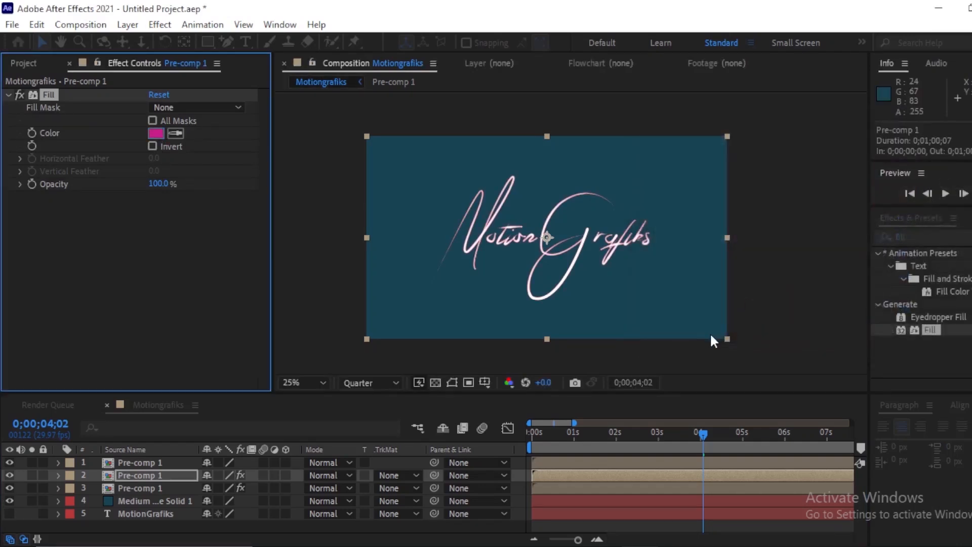
- Set the Fill color of the lowest Pre-comp 1 copy to a muted green
left_click(608, 489)
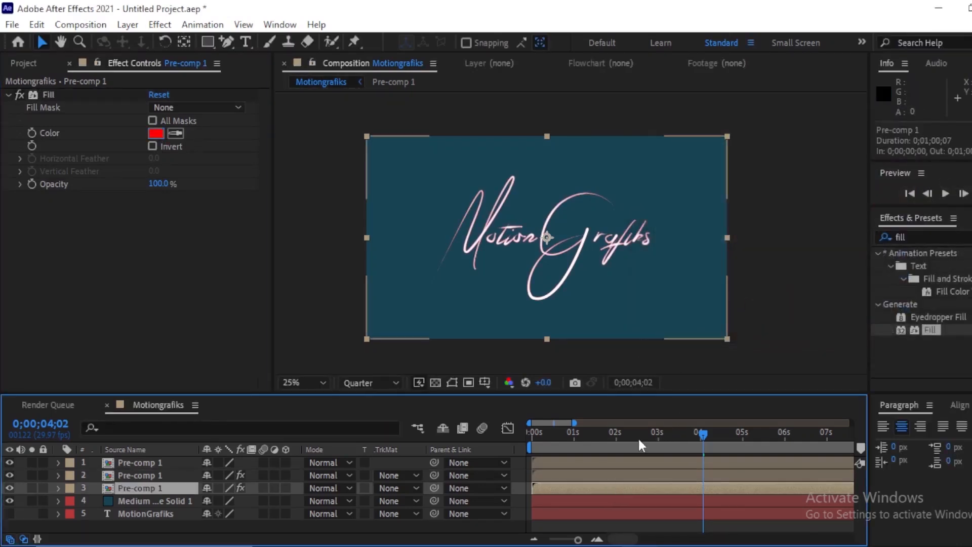
left_click(156, 133)
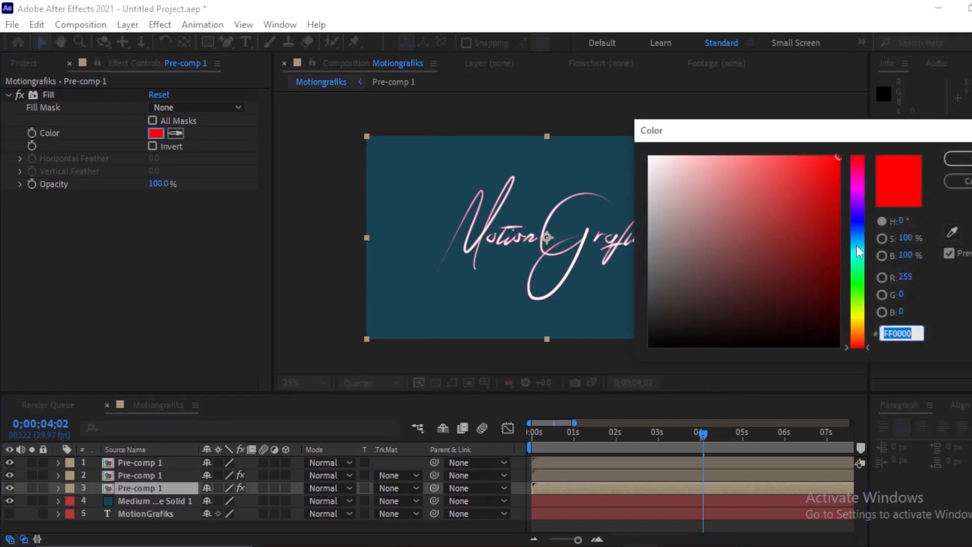
left_click(859, 273)
left_click_drag(861, 324, 859, 303)
left_click_drag(759, 267, 750, 252)
left_click(957, 158)
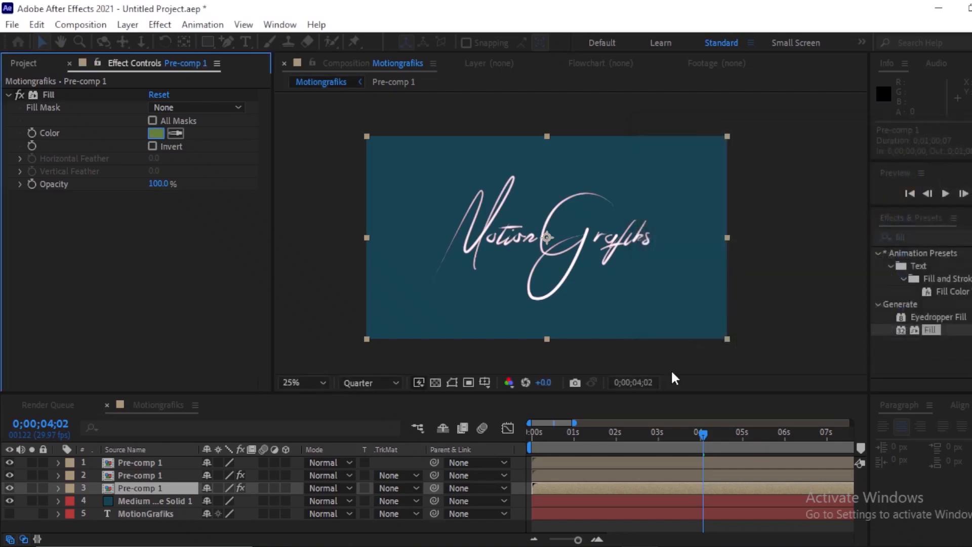
- Stagger the Pre-comp 1 copies in time, starting the middle one slightly late and the top one at 0;00;00;11, and preview the animation
left_click_drag(559, 475, 576, 467)
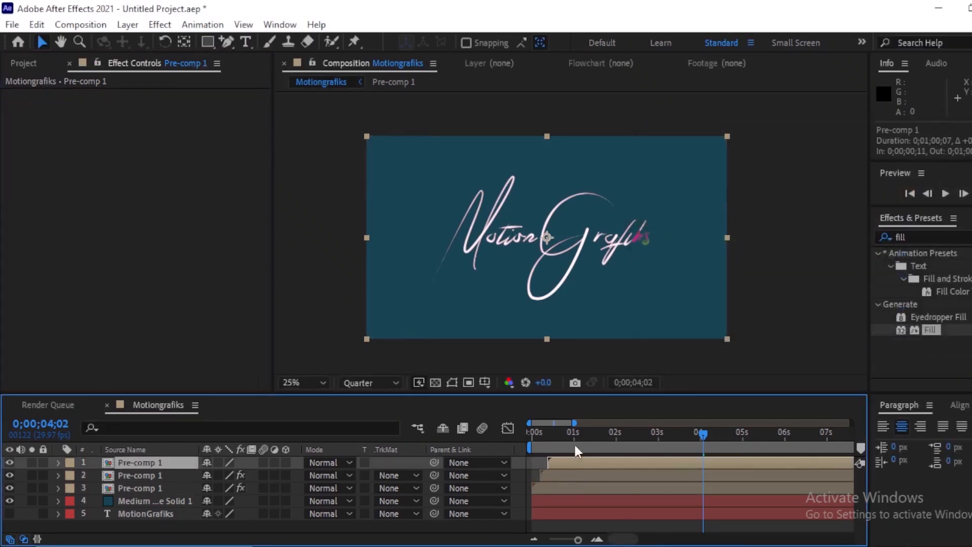
key("space")
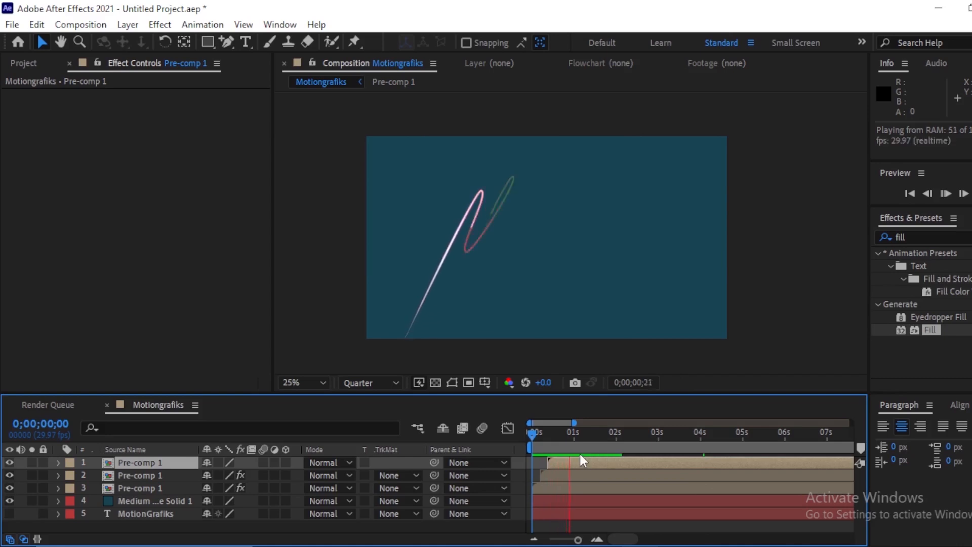